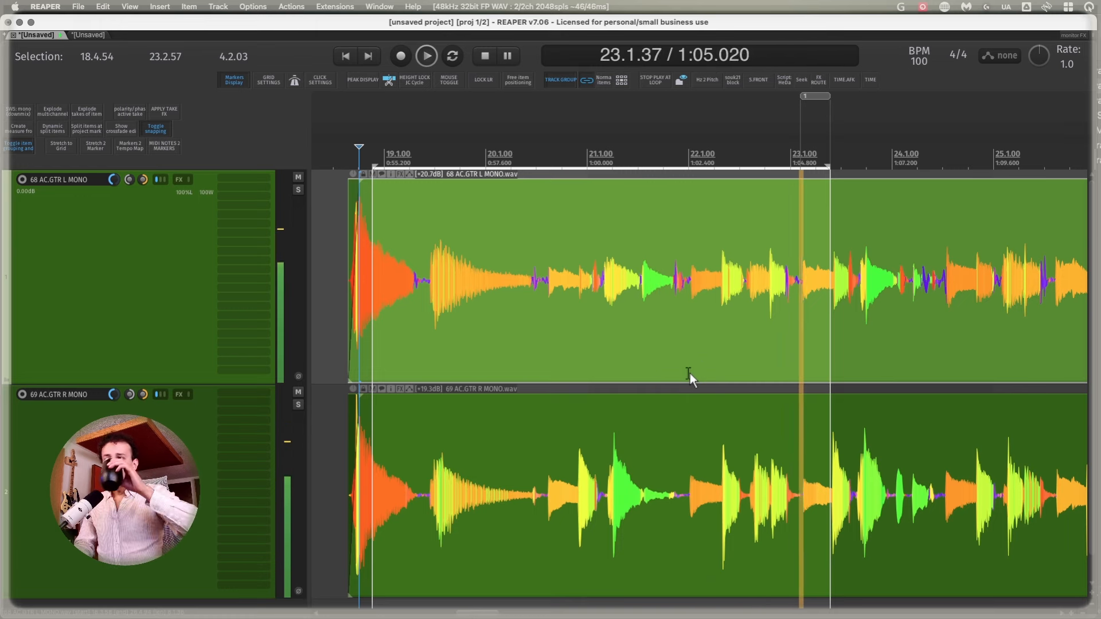
# - Stop playback and set a time selection from 23.1.48 to 23.2.65 around the short sustained note on the right guitar track
pyautogui.click(690, 374)
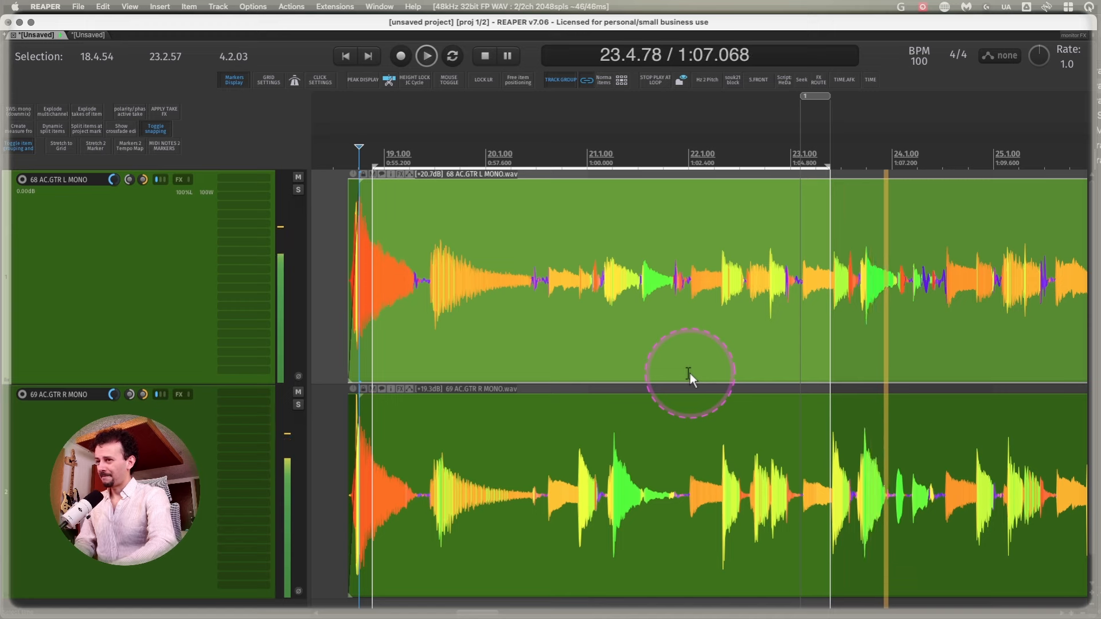
pyautogui.press('space')
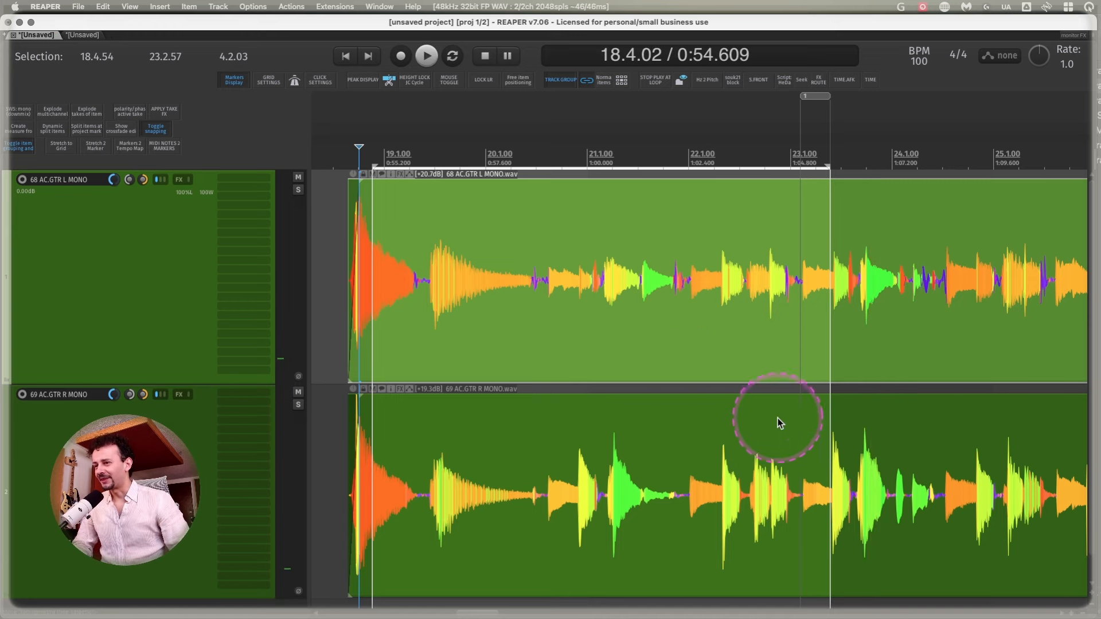
pyautogui.scroll(4, 848, 442)
pyautogui.click(633, 536)
pyautogui.moveTo(634, 538); pyautogui.dragTo(769, 530)
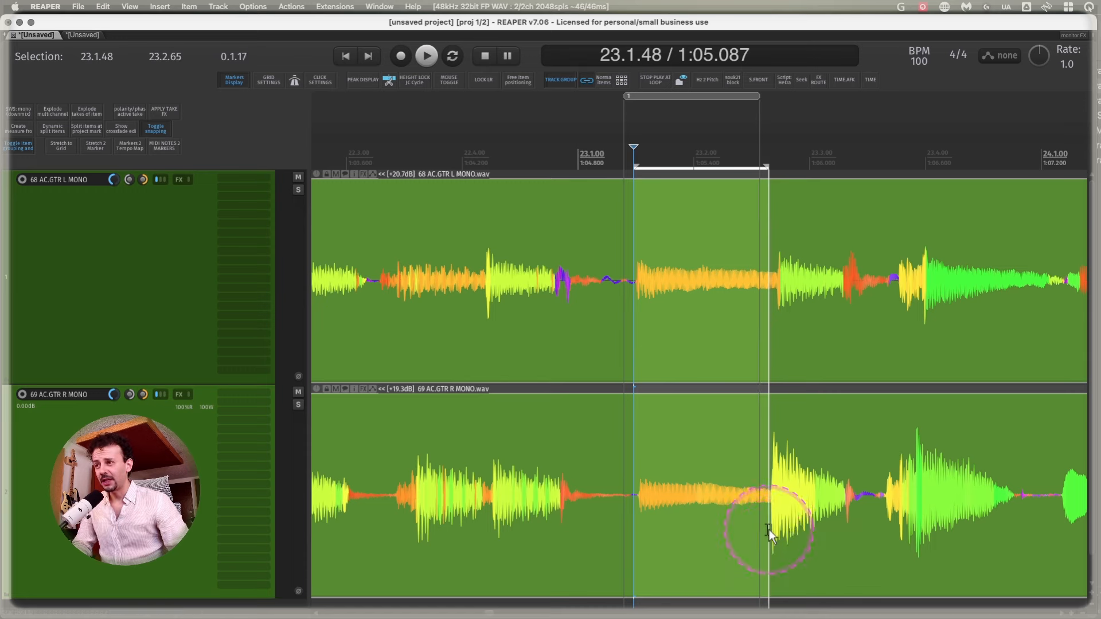
# - Enable stopping playback at the end of the loop, check its entry in the action list, and audition the selected note
pyautogui.click(660, 83)
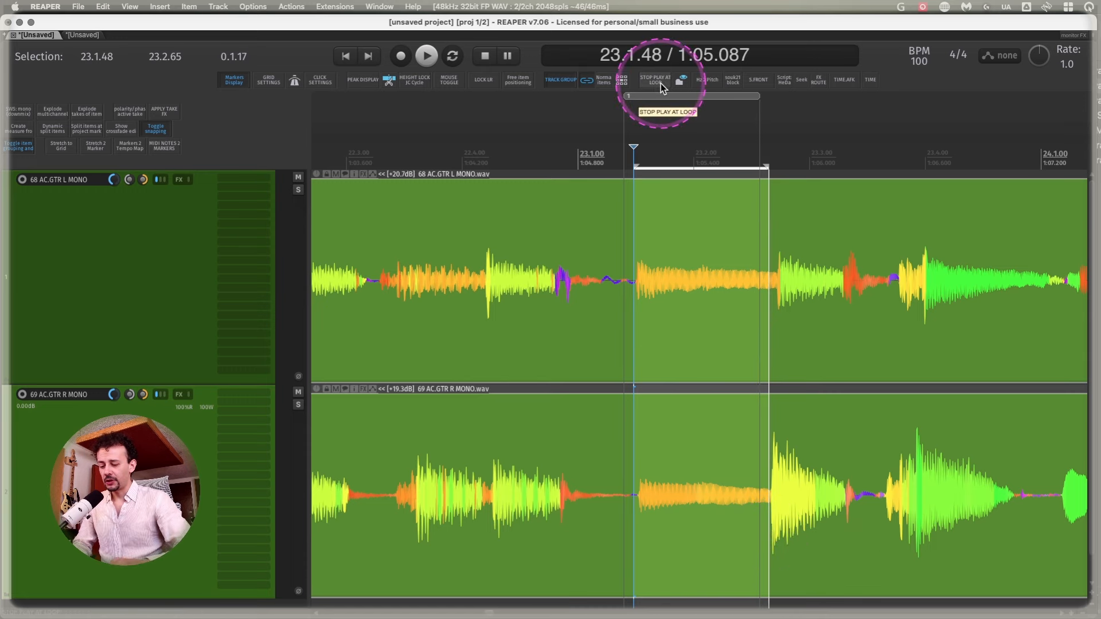
pyautogui.hotkey('shift', '/')
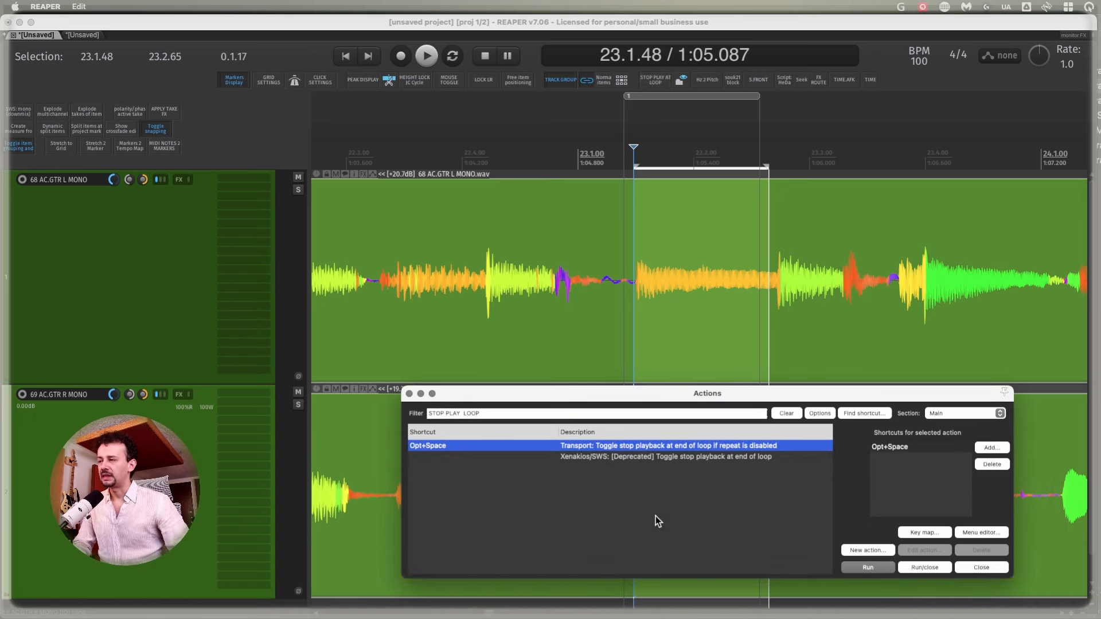
pyautogui.press('Escape')
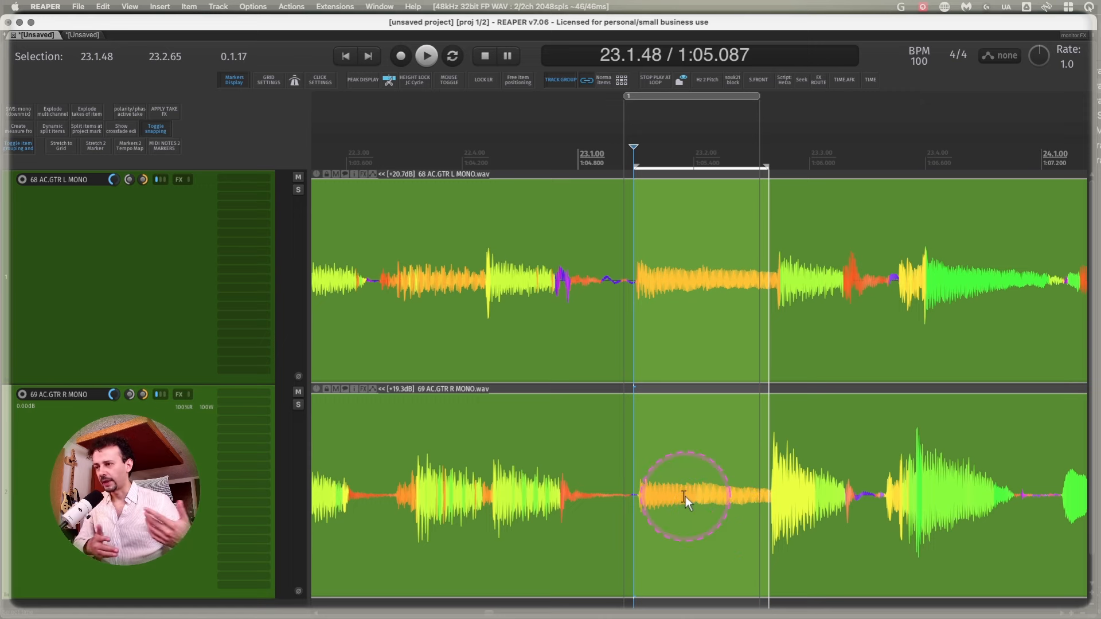
pyautogui.press('space')
pyautogui.press('space')
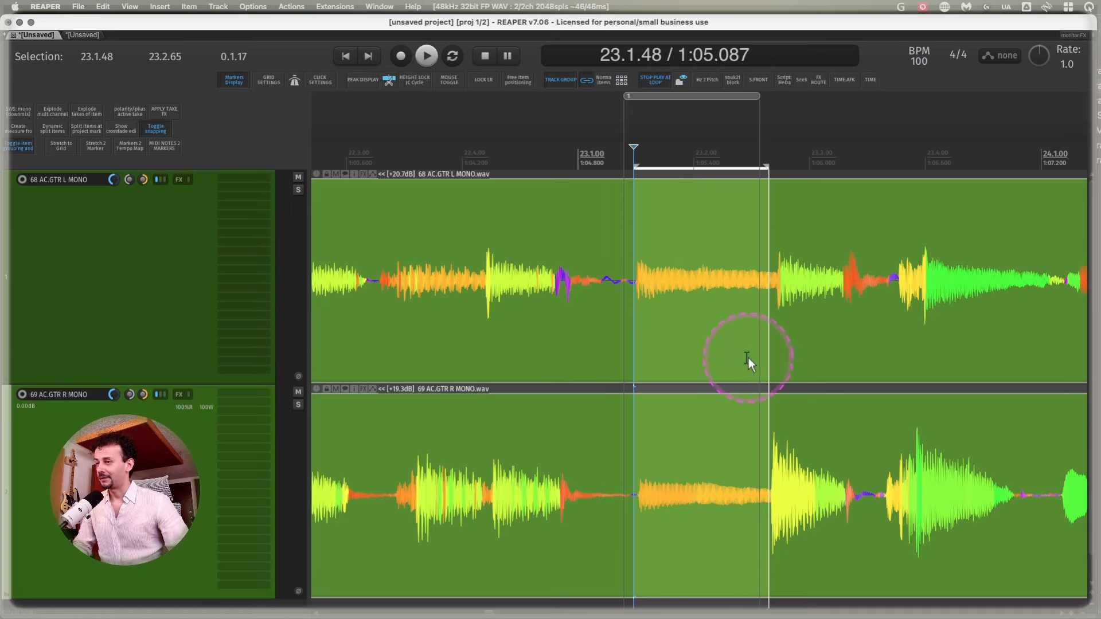
# - Split the right guitar item at 23.2.67 and 23.1.48 to isolate the sustained note, checking the zero-crossing split action in between
pyautogui.click(771, 453)
pyautogui.scroll(2, 771, 454)
pyautogui.press('s')
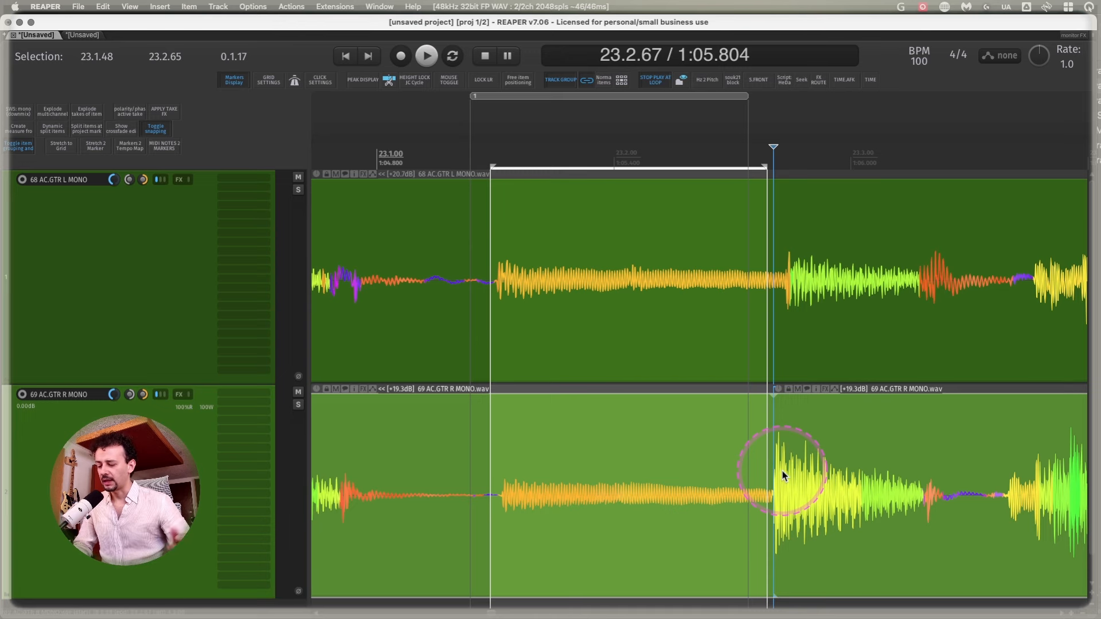
pyautogui.press('?')
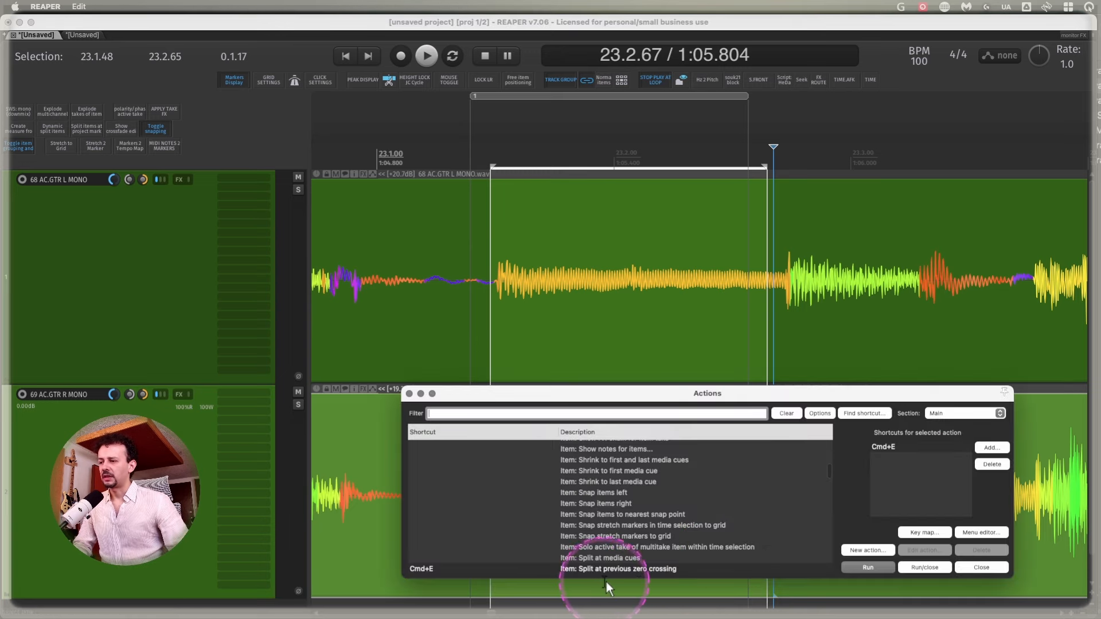
pyautogui.press('Escape')
pyautogui.click(780, 247)
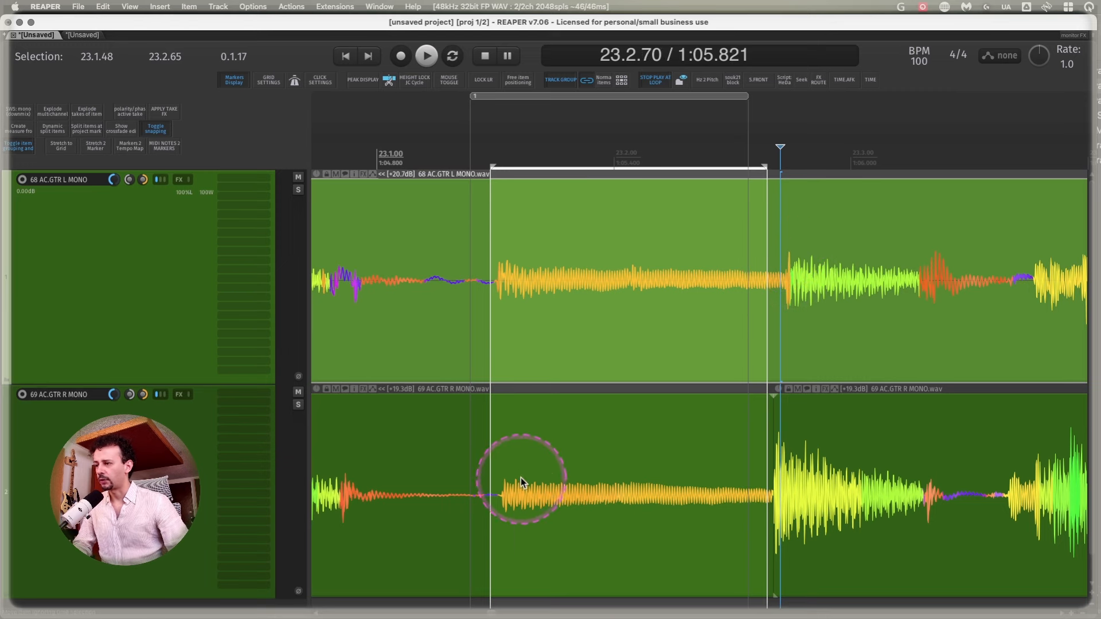
pyautogui.press('s')
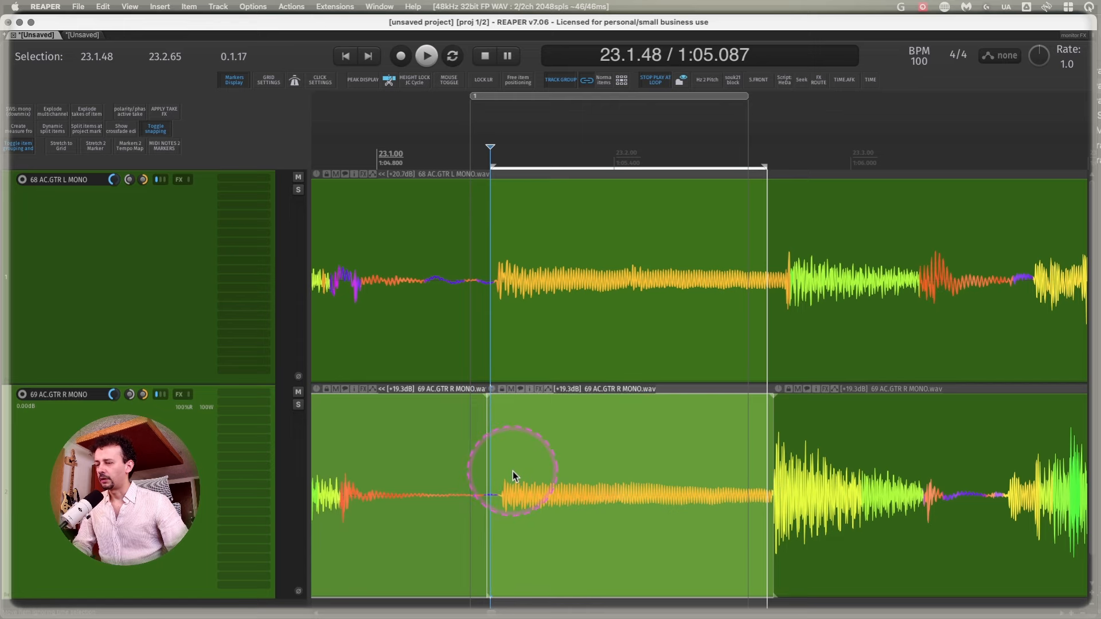
# - Play the whole passage from 18.3.58 and compare the isolated note with similar notes on the right guitar track
pyautogui.scroll(-8, 525, 472)
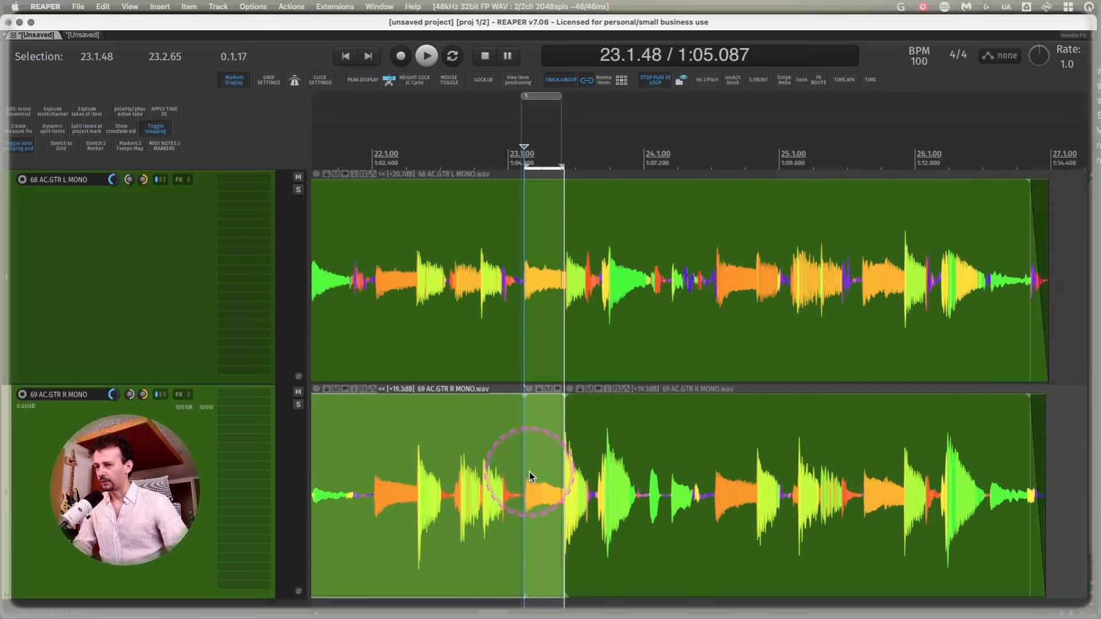
pyautogui.hscroll(-3, 704, 505)
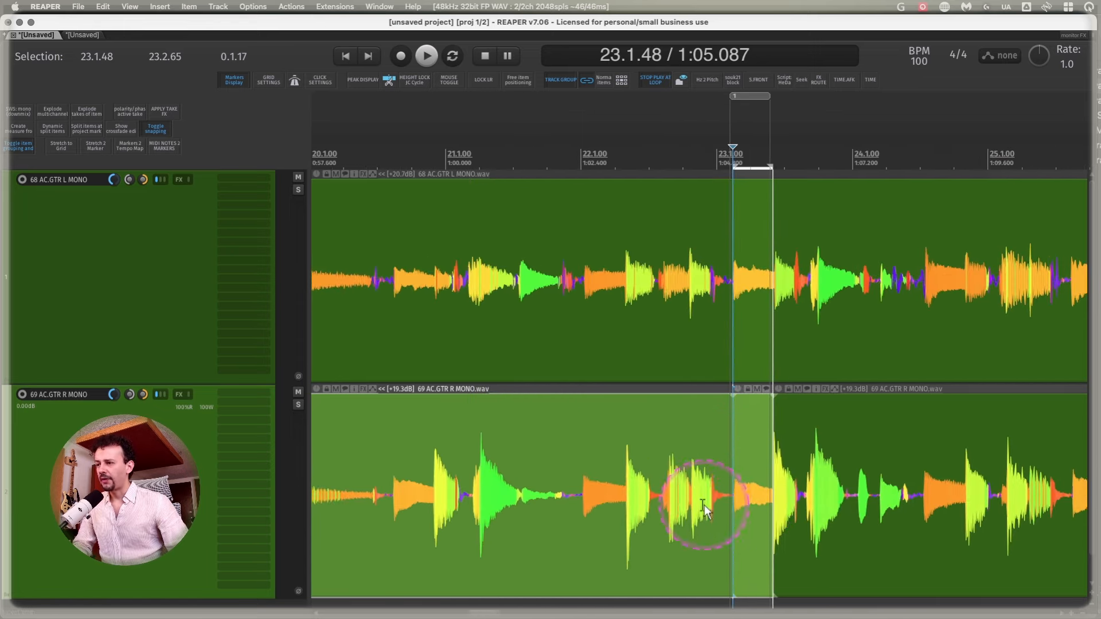
pyautogui.scroll(-6, 708, 507)
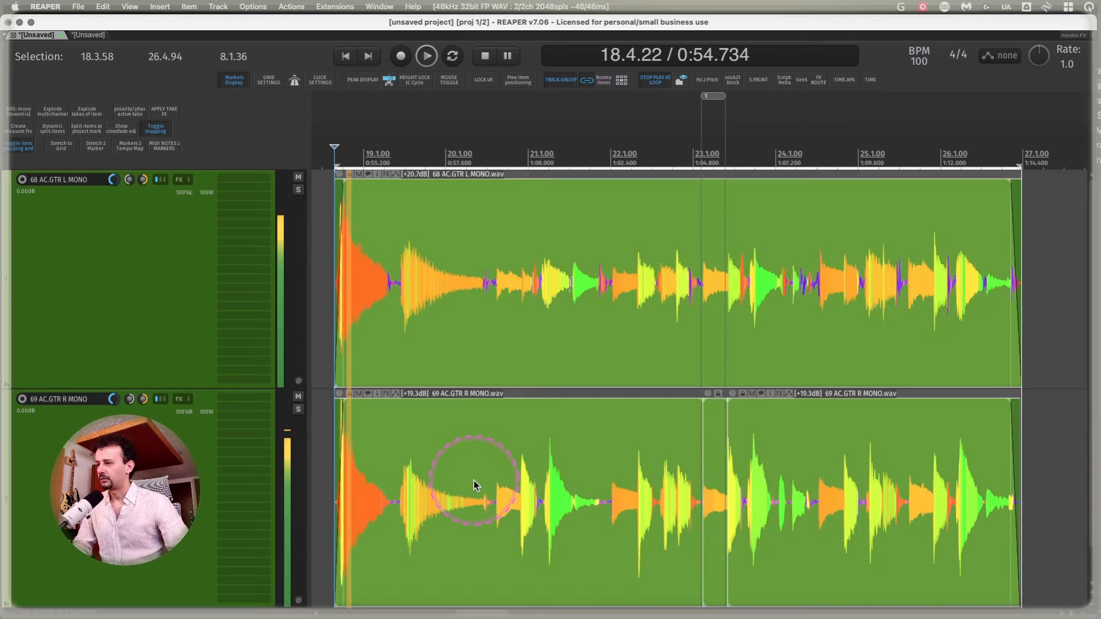
pyautogui.click(498, 478)
pyautogui.click(703, 486)
# - Split the first right guitar item at 20.3.49 and 20.4.68 around the similar earlier note
pyautogui.click(497, 488)
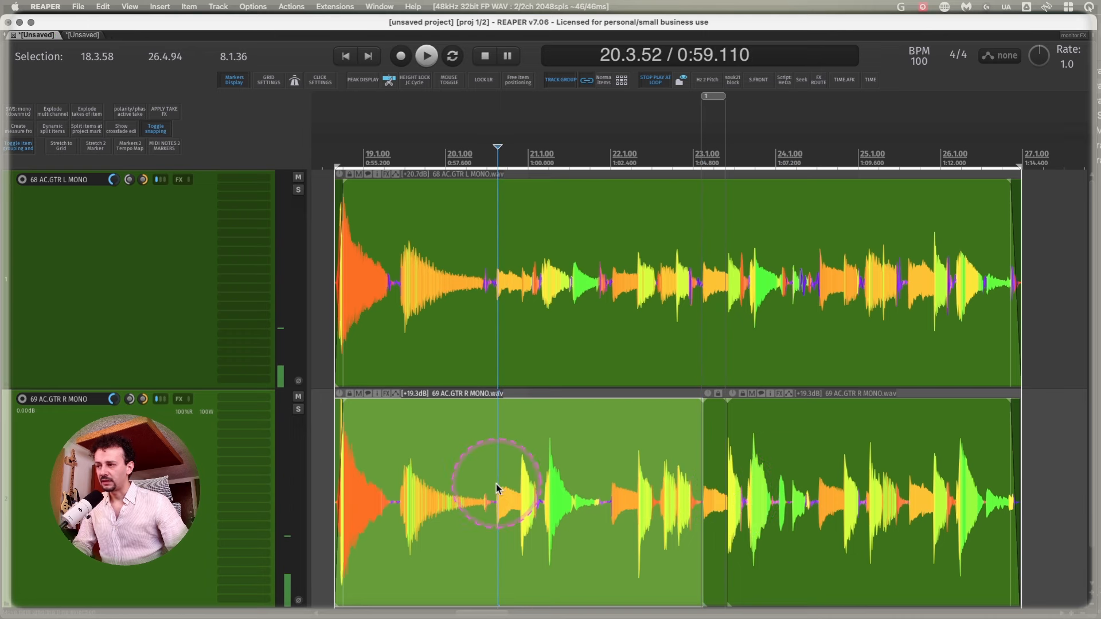
pyautogui.click(683, 487)
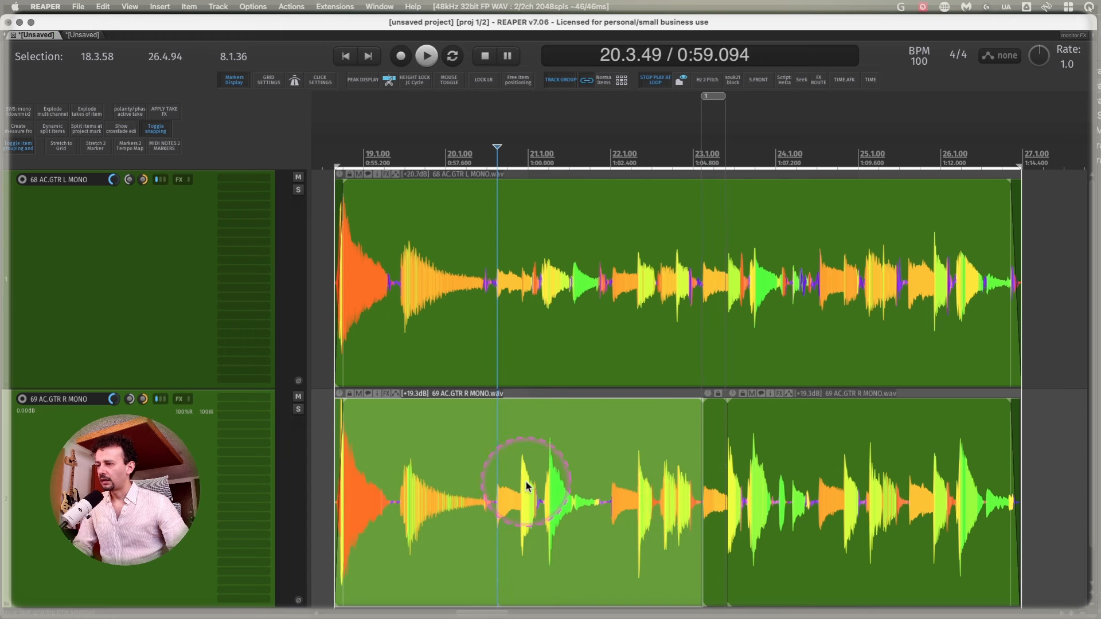
pyautogui.press('s')
pyautogui.click(516, 468)
pyautogui.press('Tab')
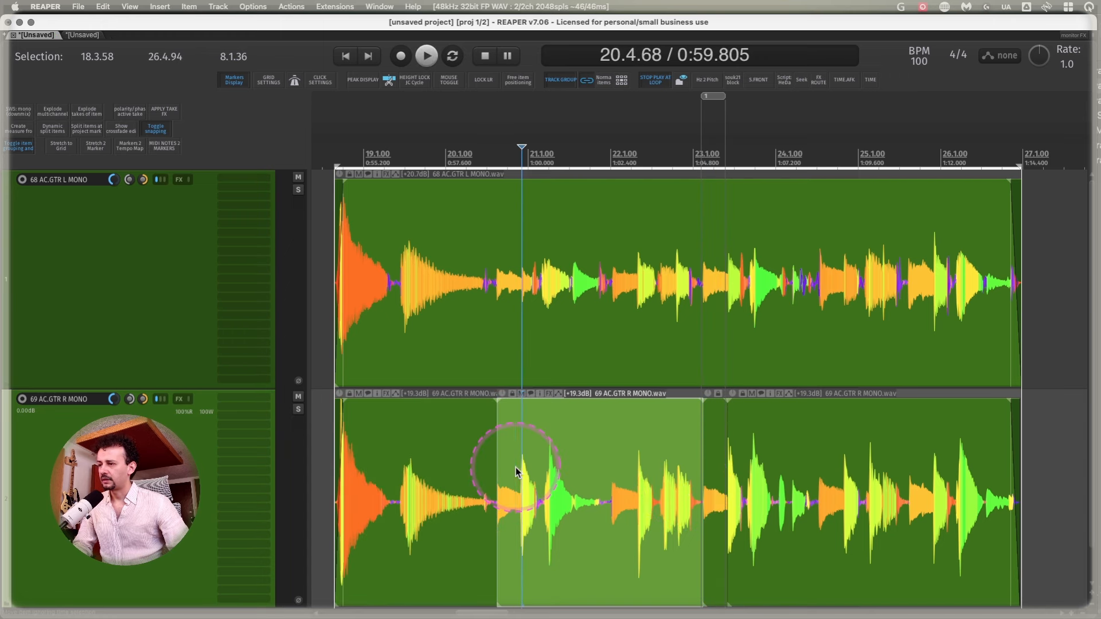
pyautogui.press('s')
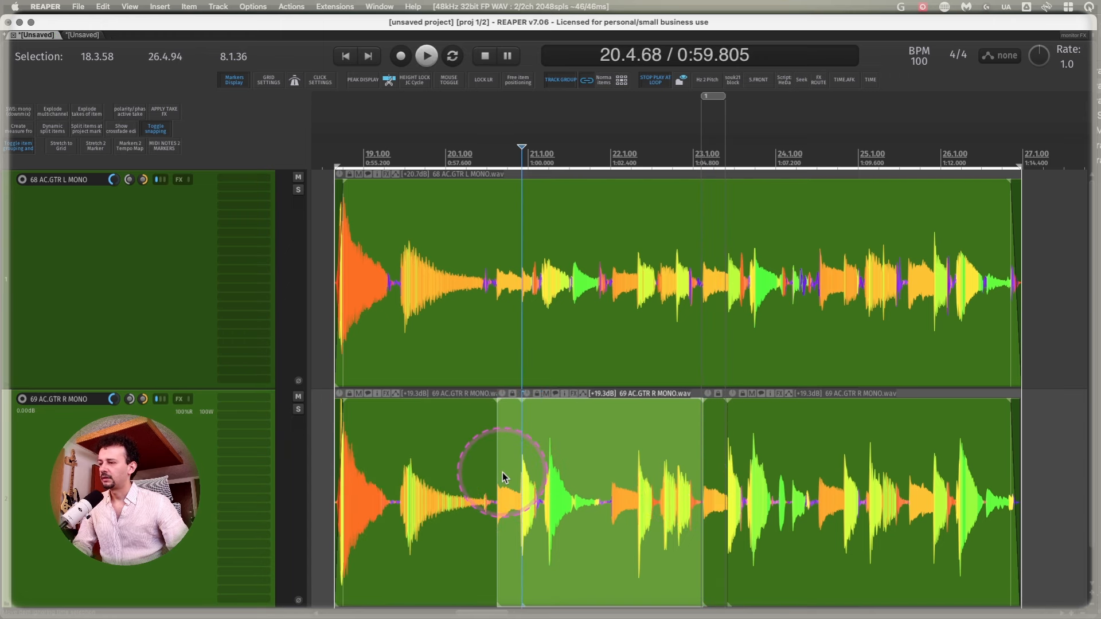
# - Select the three adjoining right guitar pieces before the isolated note, look up the heal shortcut, and heal their splits
pyautogui.click(504, 474)
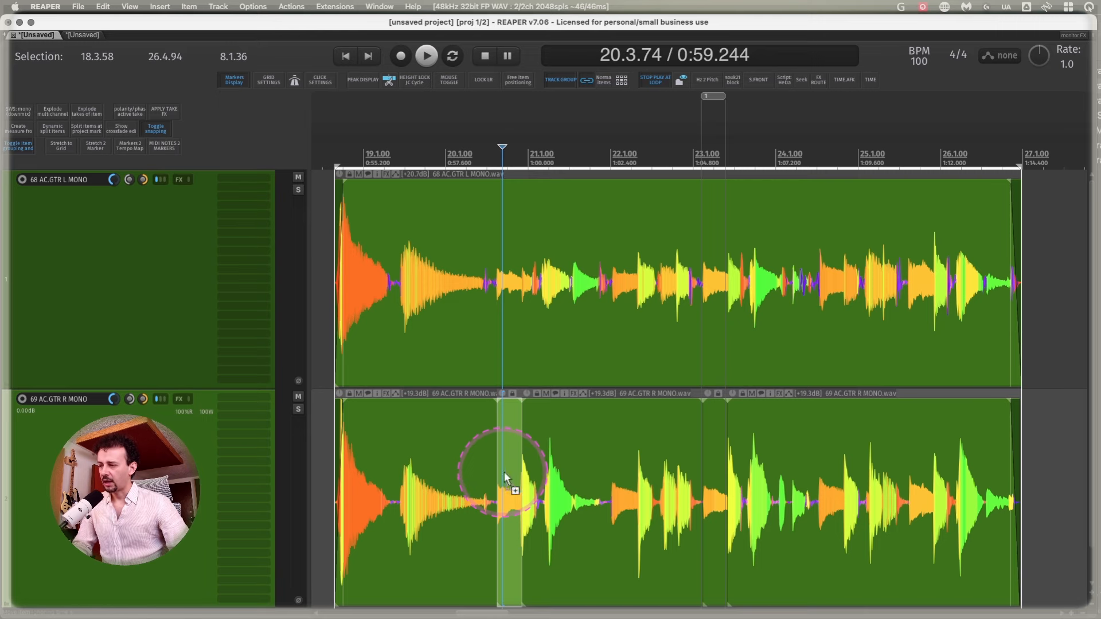
pyautogui.click(462, 475)
pyautogui.keyDown('shift'); pyautogui.click(535, 476); pyautogui.keyUp('shift')
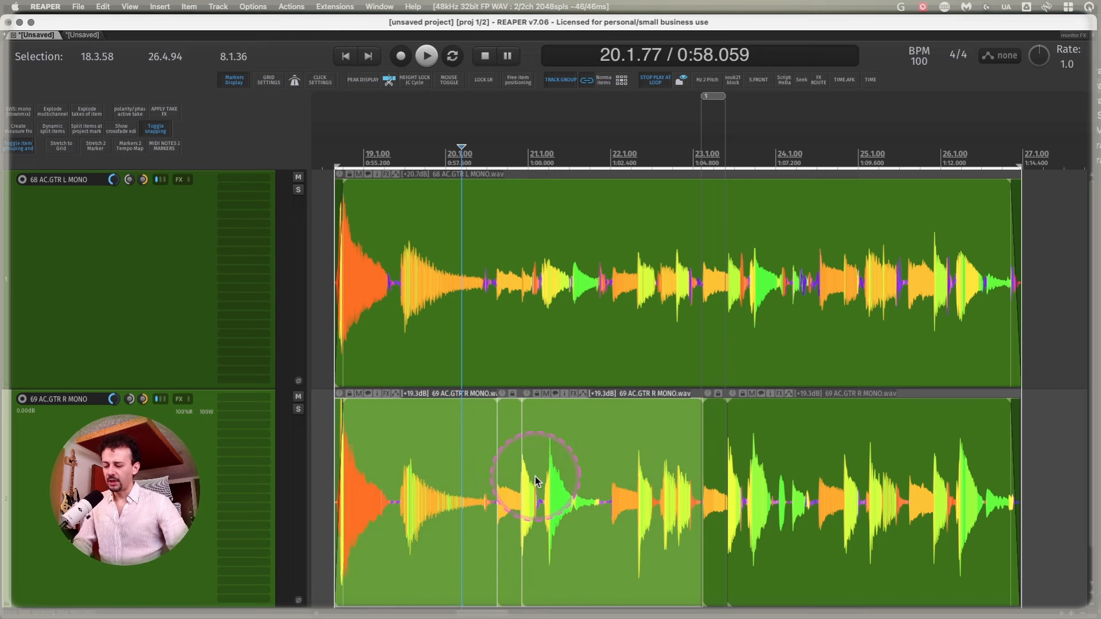
pyautogui.hotkey('shift', '/')
pyautogui.click(857, 415)
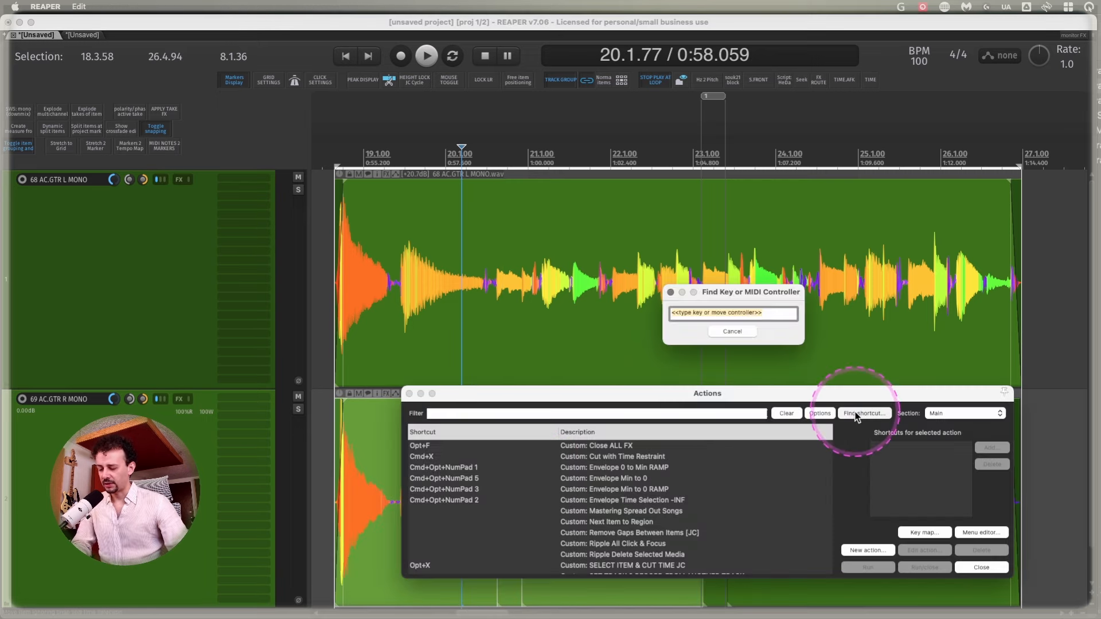
pyautogui.press('h')
pyautogui.click(601, 581)
pyautogui.press('Escape')
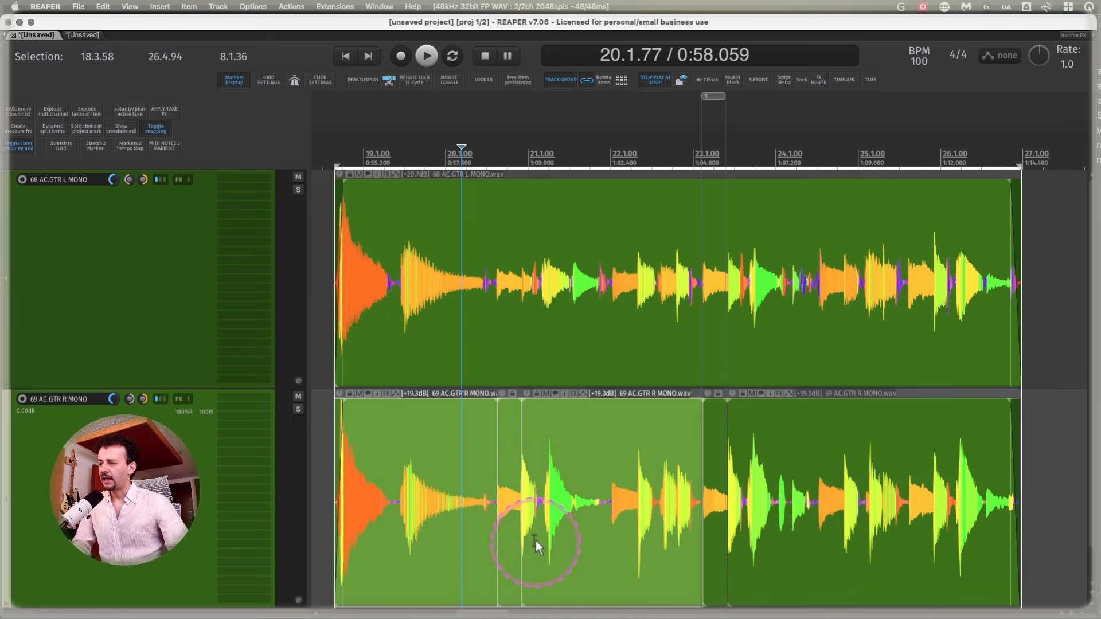
pyautogui.press('h')
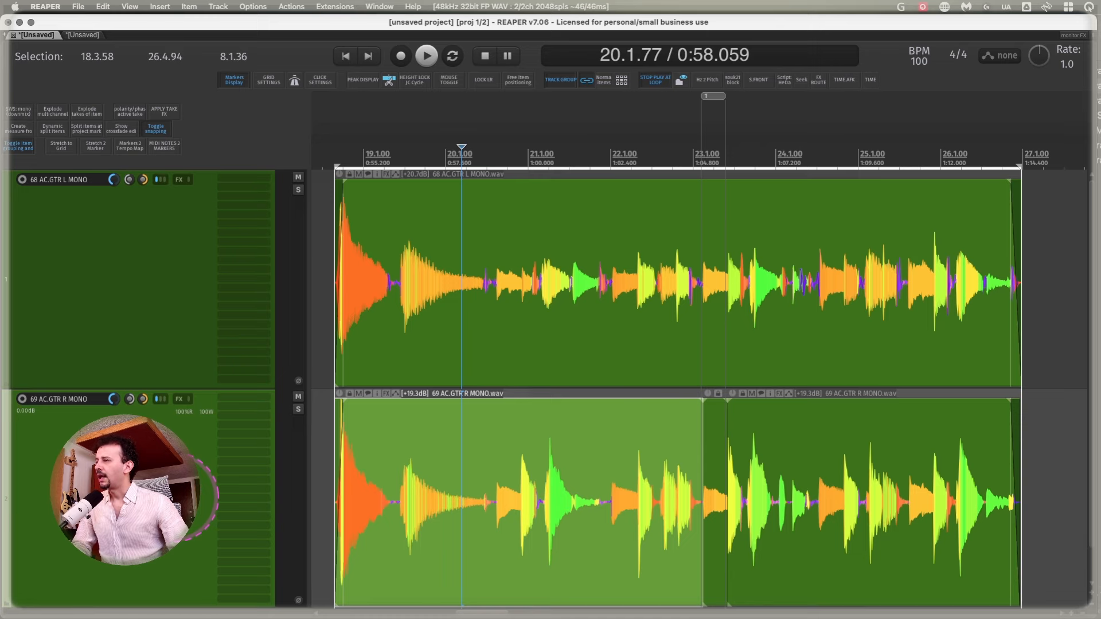
# - Enable free item positioning on the 69 AC.GTR R MONO track and deselect its items
pyautogui.click(218, 7)
pyautogui.click(218, 7)
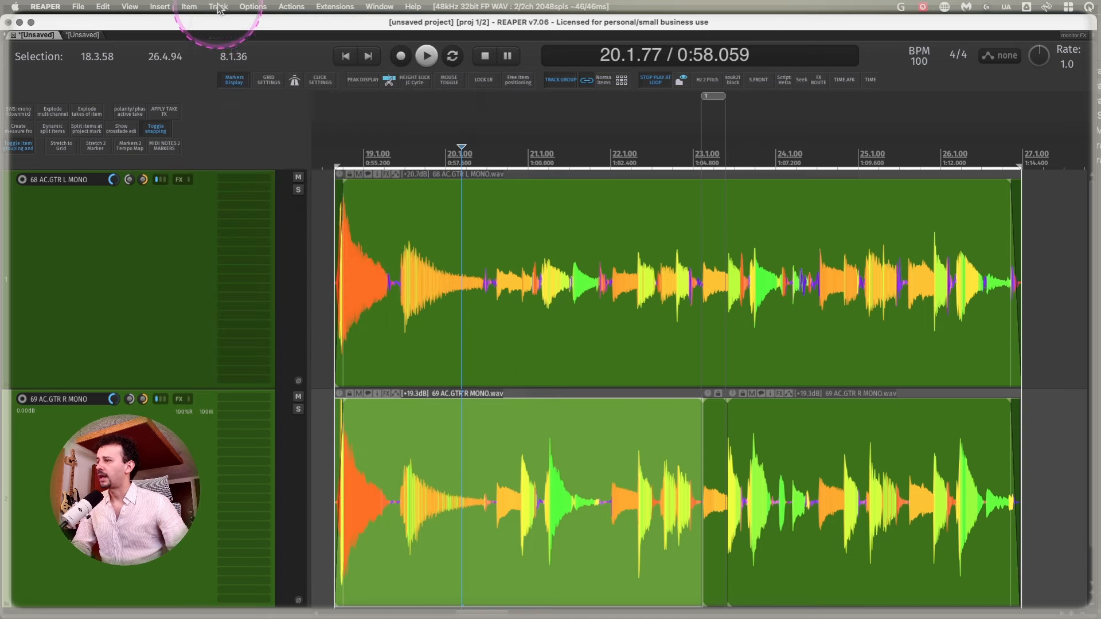
pyautogui.click(218, 6)
pyautogui.click(248, 241)
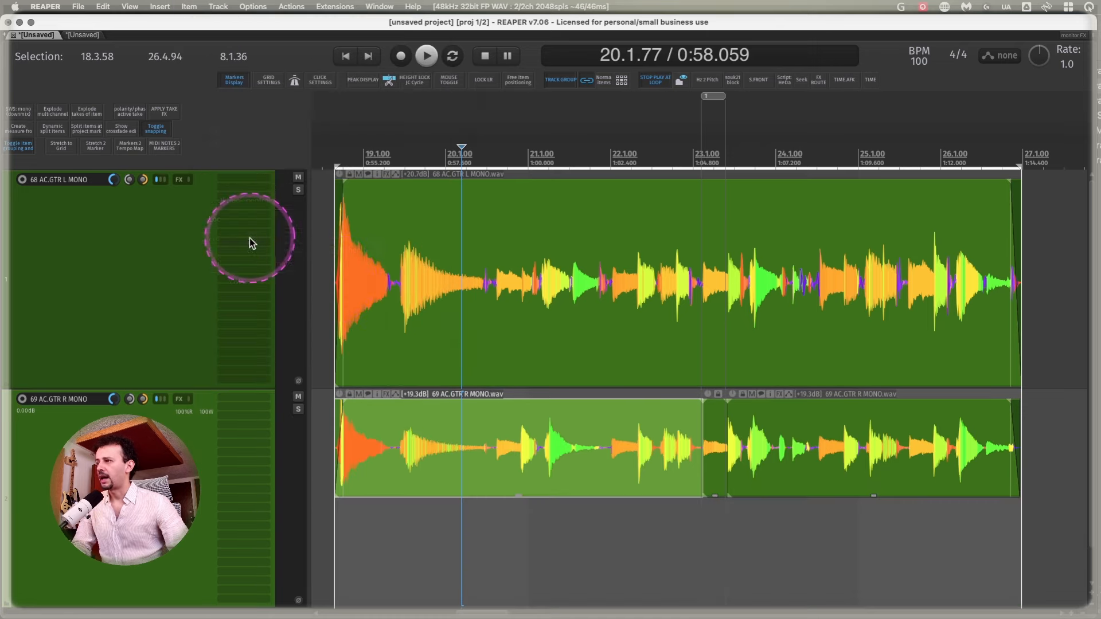
pyautogui.click(690, 546)
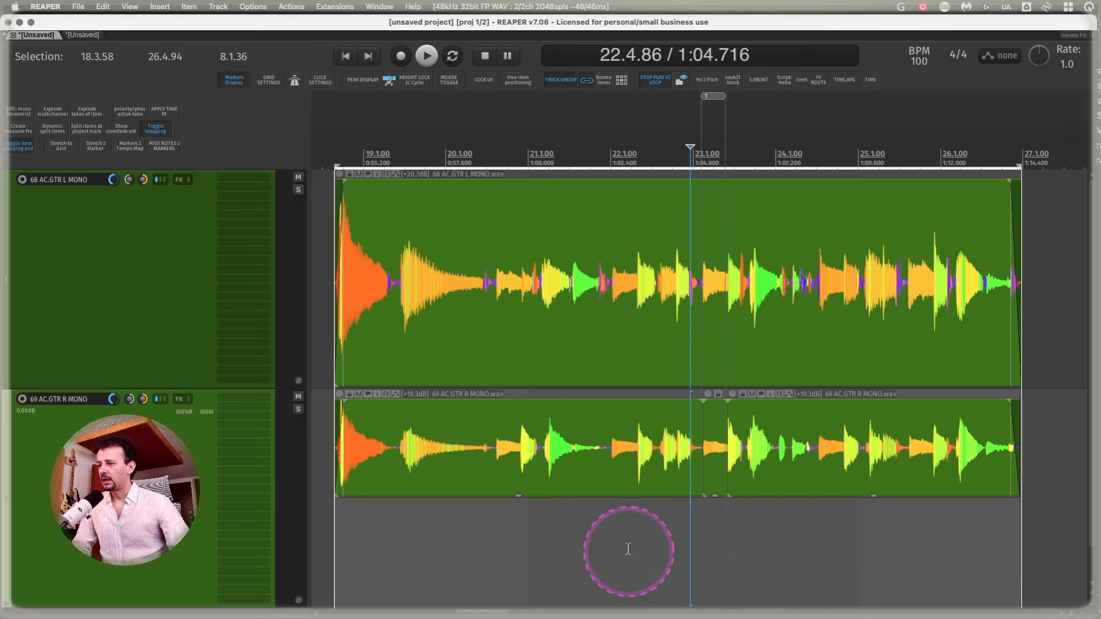
# - Place a copied right guitar note below the isolated note and slip its audio so its attack aligns at 23.1.53
pyautogui.click(558, 547)
pyautogui.hotkey('ctrl', 'v')
pyautogui.moveTo(571, 546); pyautogui.dragTo(726, 543)
pyautogui.moveTo(659, 462); pyautogui.dragTo(764, 527)
pyautogui.scroll(3, 746, 459)
pyautogui.moveTo(729, 438); pyautogui.dragTo(752, 436)
pyautogui.moveTo(587, 459); pyautogui.dragTo(568, 459)
pyautogui.scroll(4, 568, 459)
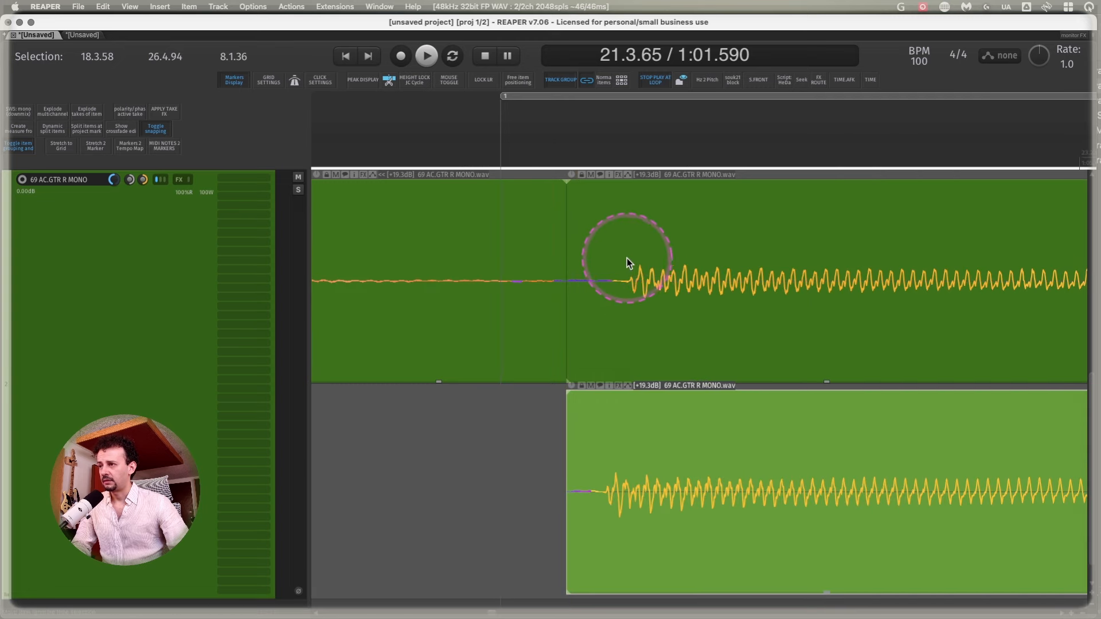
pyautogui.click(627, 259)
pyautogui.moveTo(665, 451); pyautogui.dragTo(691, 455)
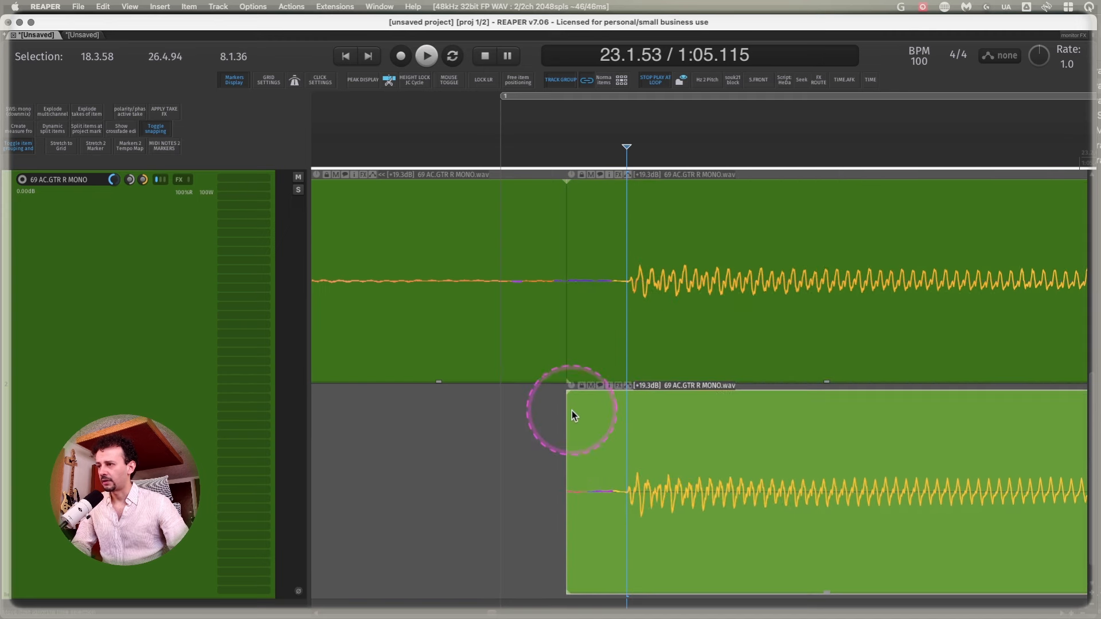
# - Fade in the copied note up to just before its attack and trim its end to match the isolated note's end
pyautogui.moveTo(568, 393); pyautogui.dragTo(622, 391)
pyautogui.click(600, 232)
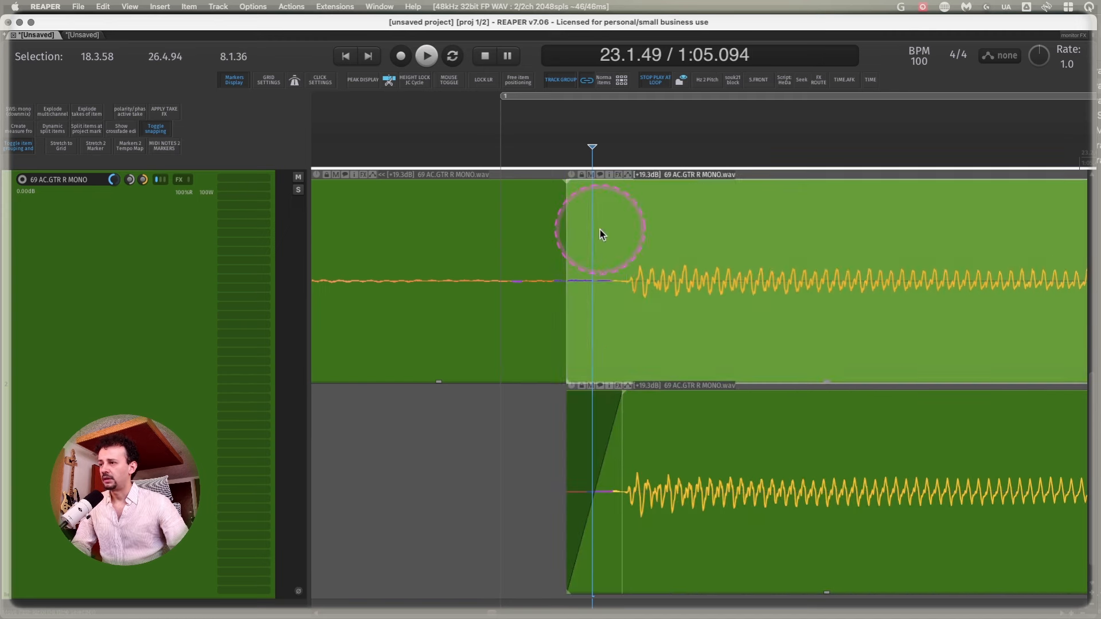
pyautogui.press('u')
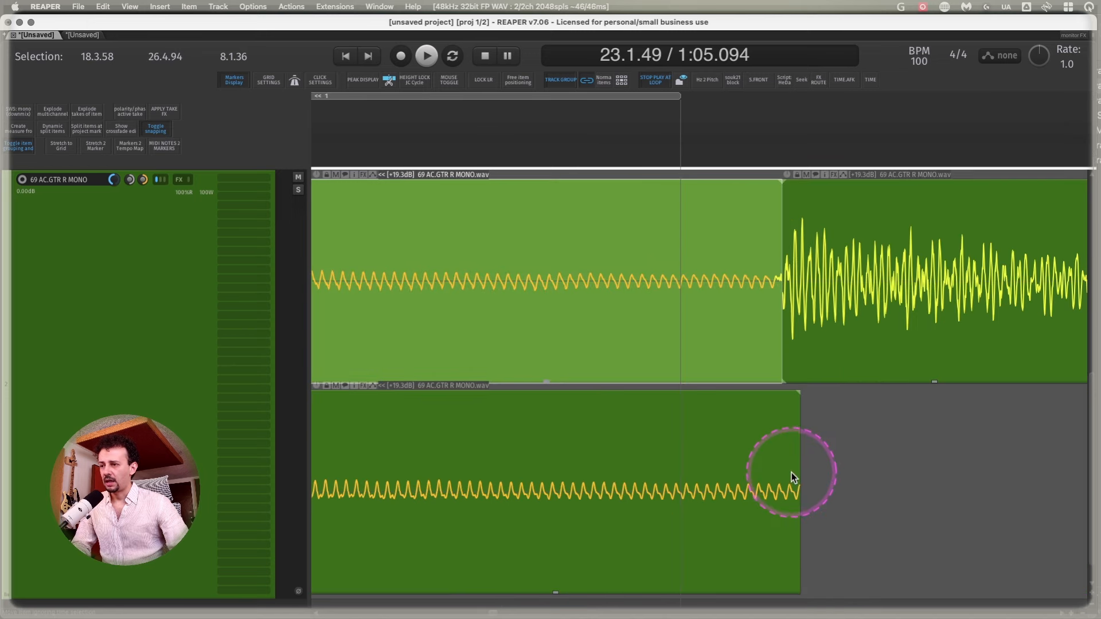
pyautogui.moveTo(797, 465); pyautogui.dragTo(781, 474)
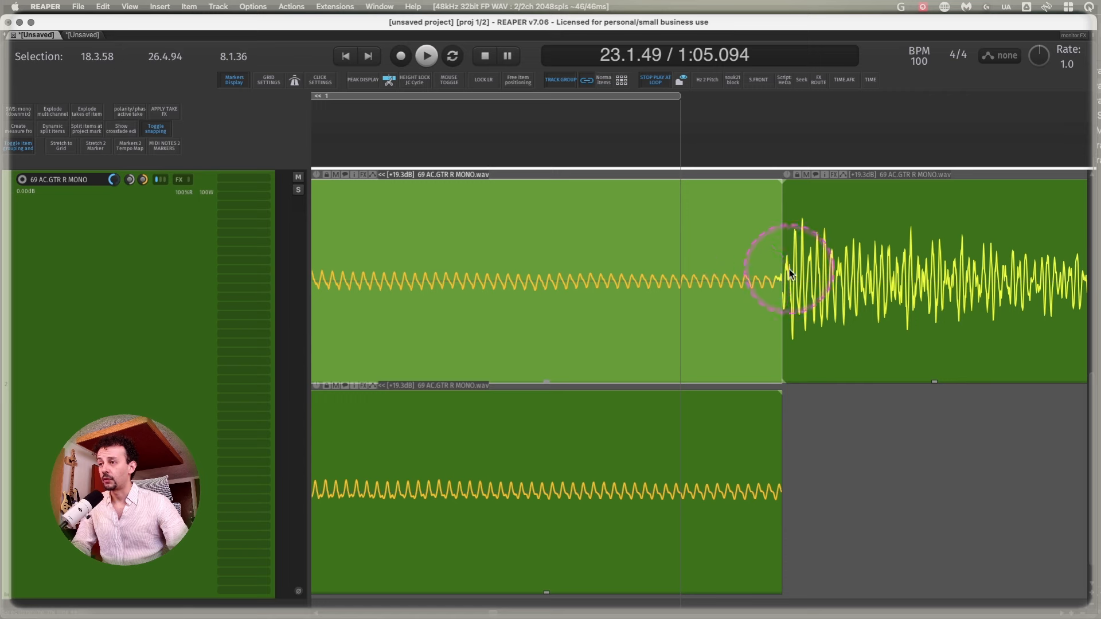
# - Shorten the end of the original isolated note to the region's end and fade it out from 23.2.55
pyautogui.moveTo(777, 277); pyautogui.dragTo(676, 279)
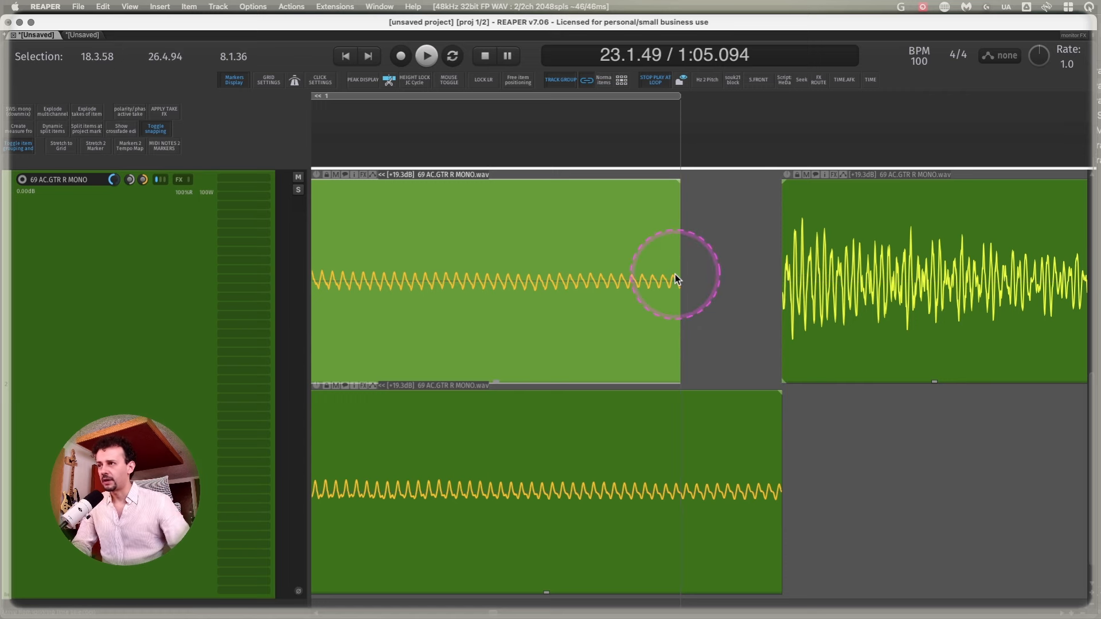
pyautogui.click(661, 215)
pyautogui.press('o')
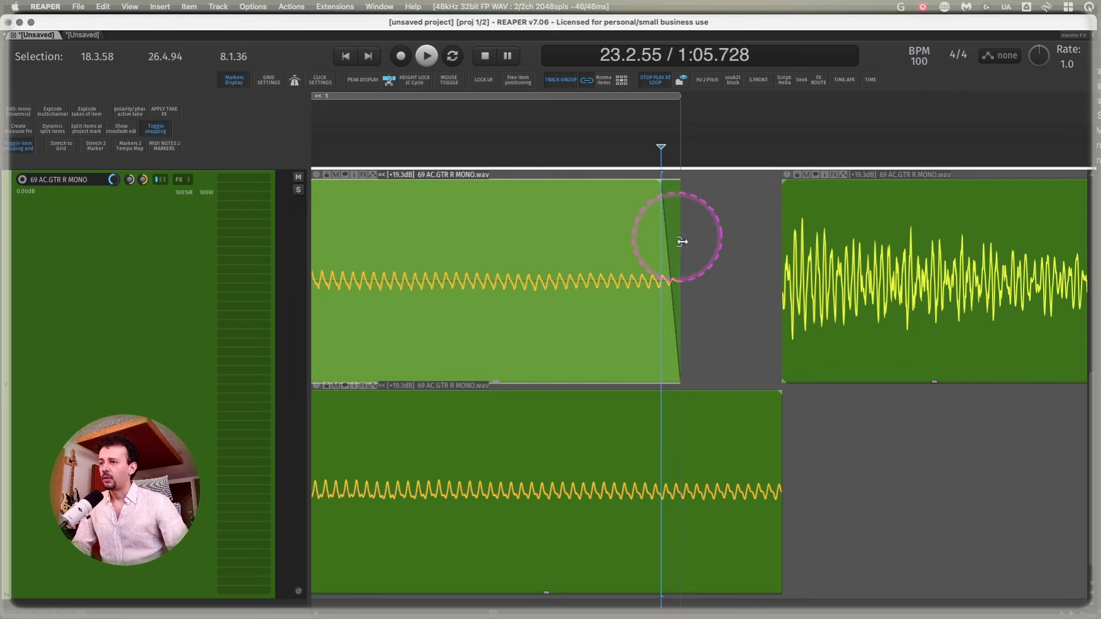
# - Extend the following item's start earlier with a fade-in up to its attack, and fade out the copied note from 23.2.63
pyautogui.moveTo(784, 277); pyautogui.dragTo(739, 284)
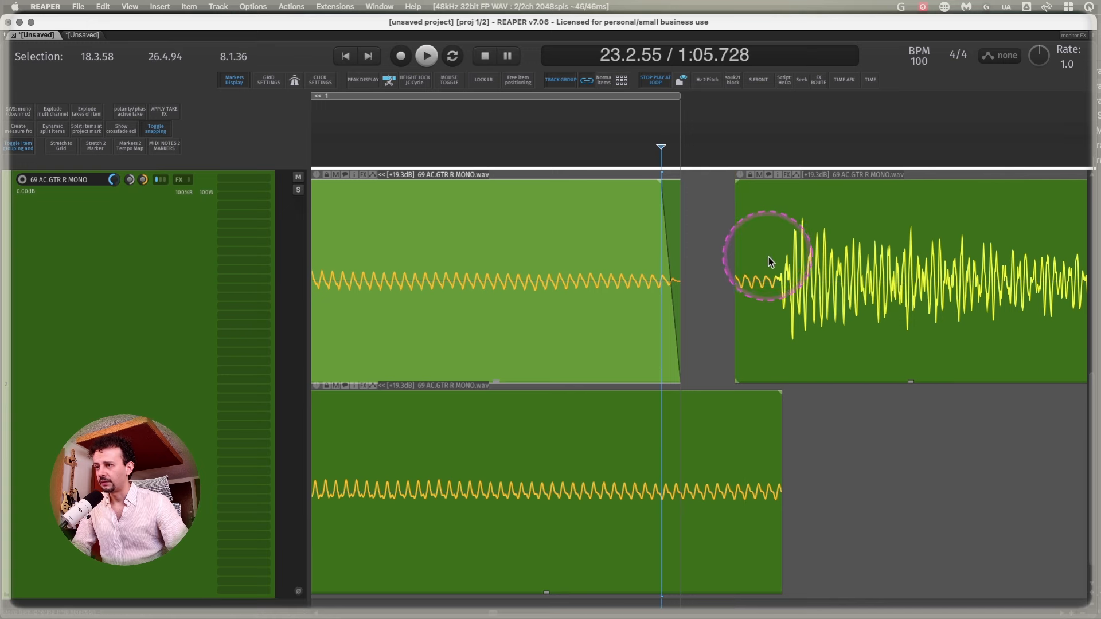
pyautogui.click(775, 248)
pyautogui.press('i')
pyautogui.click(738, 423)
pyautogui.press('o')
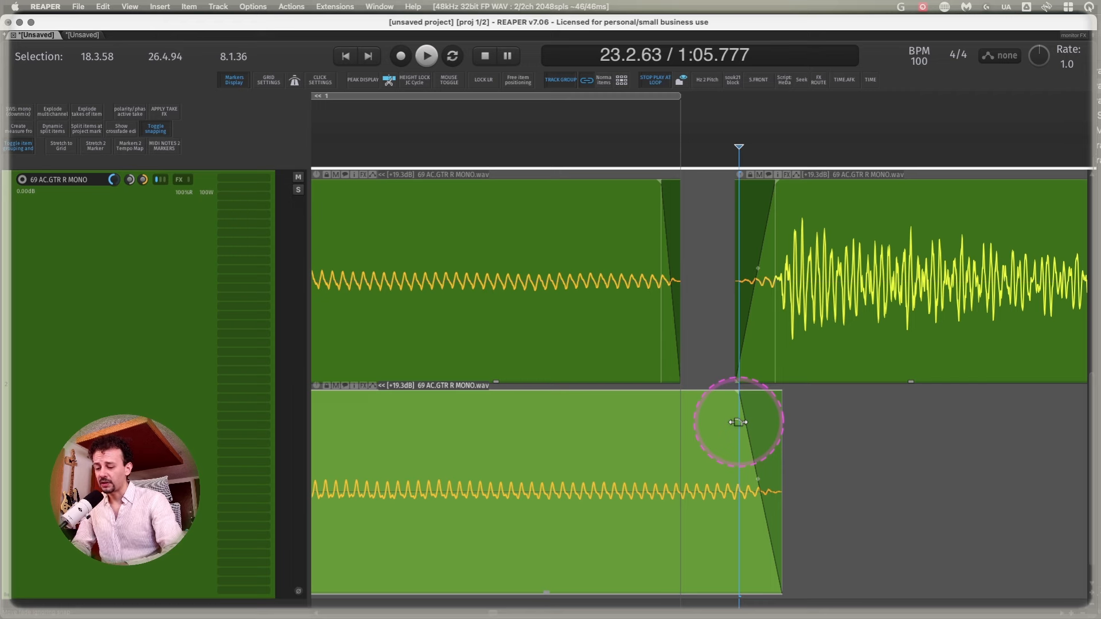
# - Look up the action assigned to the Shift+D shortcut in the action list
pyautogui.press('?')
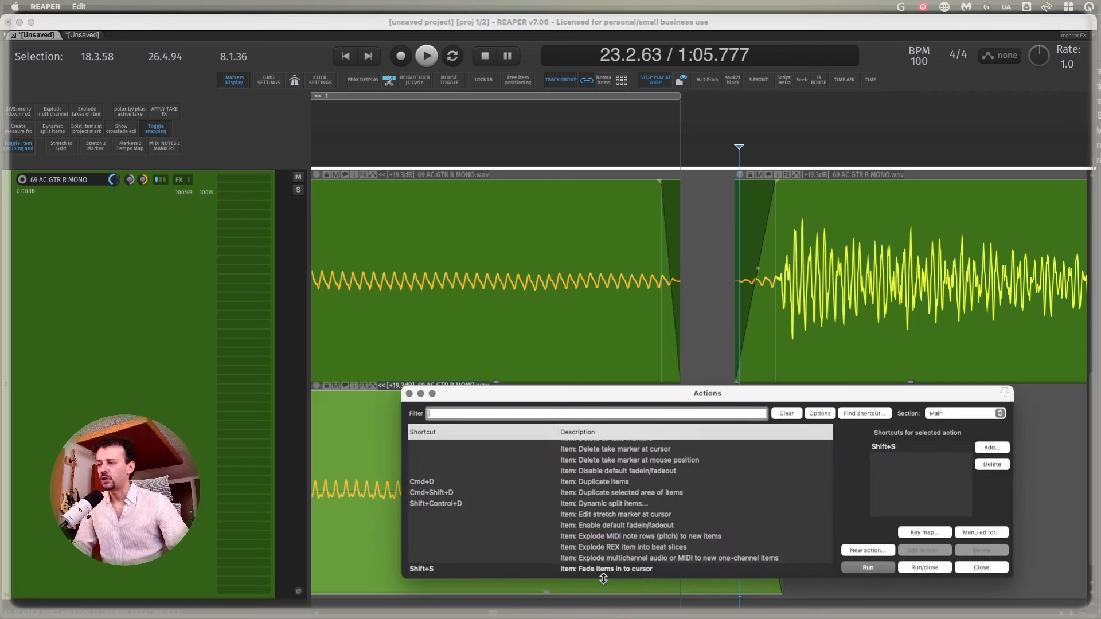
pyautogui.click(880, 415)
pyautogui.hotkey('shift', 'd')
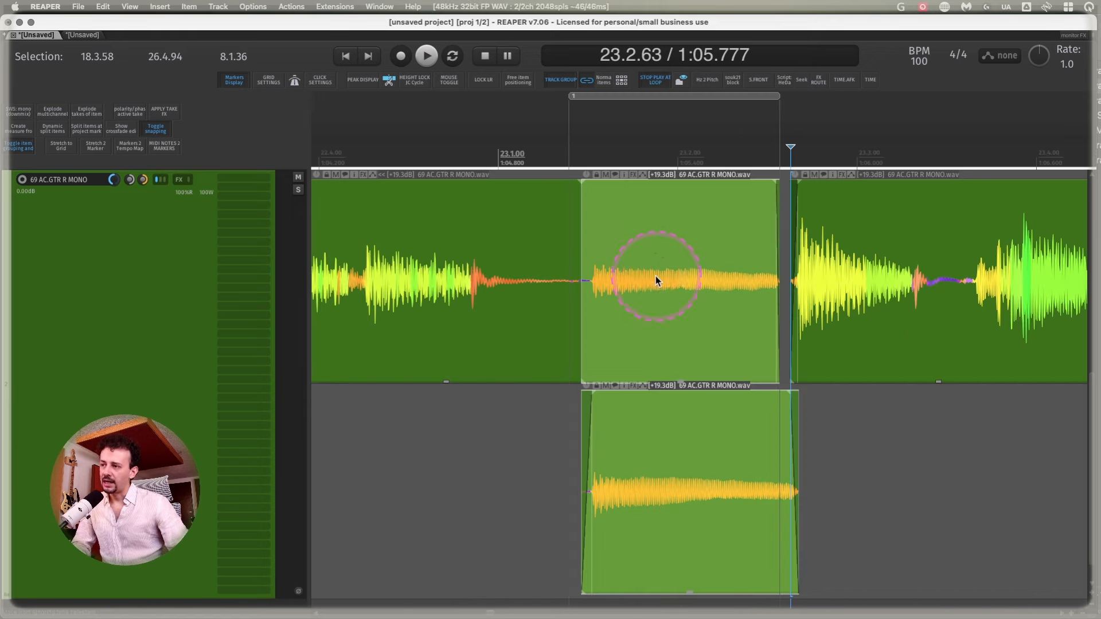
# - Mute the original isolated note above the copied note
pyautogui.click(657, 246)
pyautogui.hotkey('ctrl', 'm')
# - Extend the copied note's start earlier to 23.1.39 and fade out the preceding item from that position
pyautogui.click(569, 222)
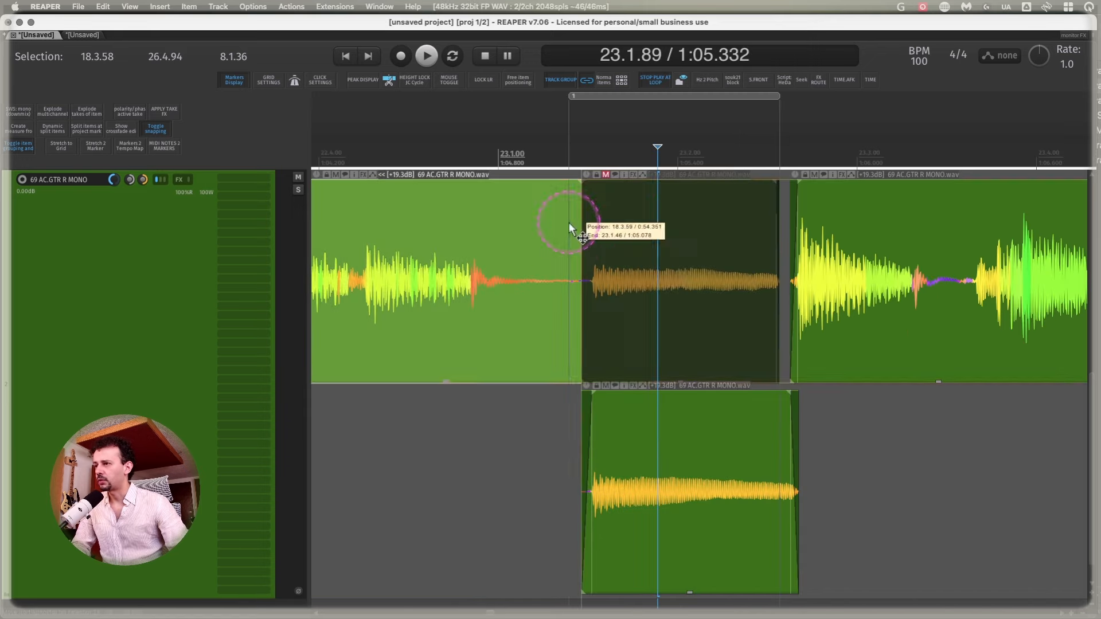
pyautogui.scroll(5, 569, 223)
pyautogui.moveTo(630, 429); pyautogui.dragTo(572, 424)
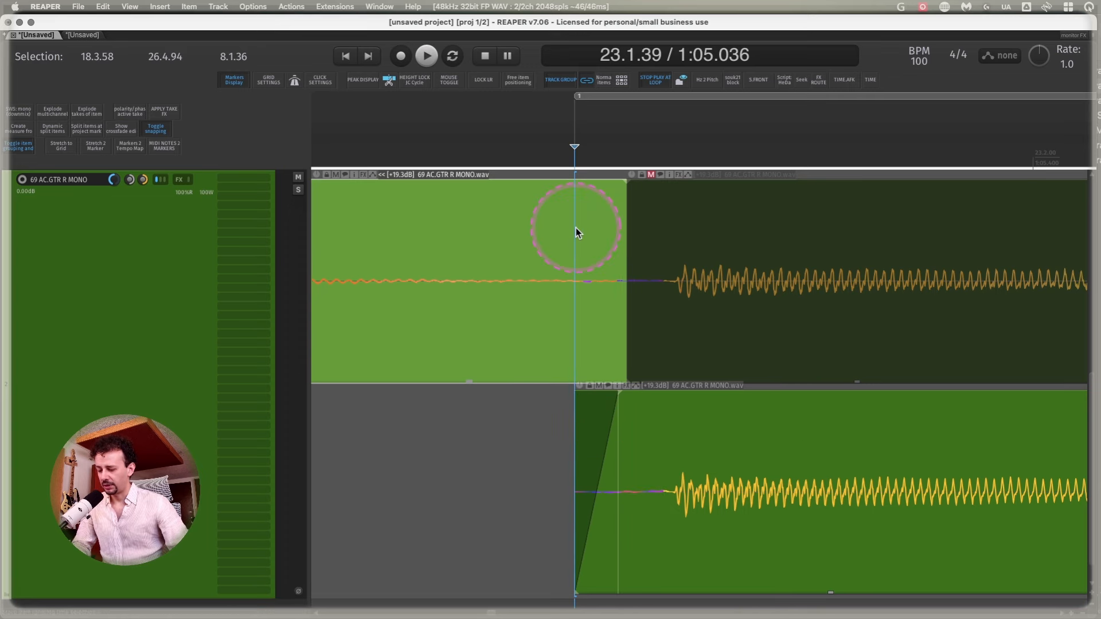
# - Play the right guitar track from 22.1.20 through the repaired note to check how it blends
pyautogui.scroll(-4, 601, 237)
pyautogui.scroll(-5, 601, 236)
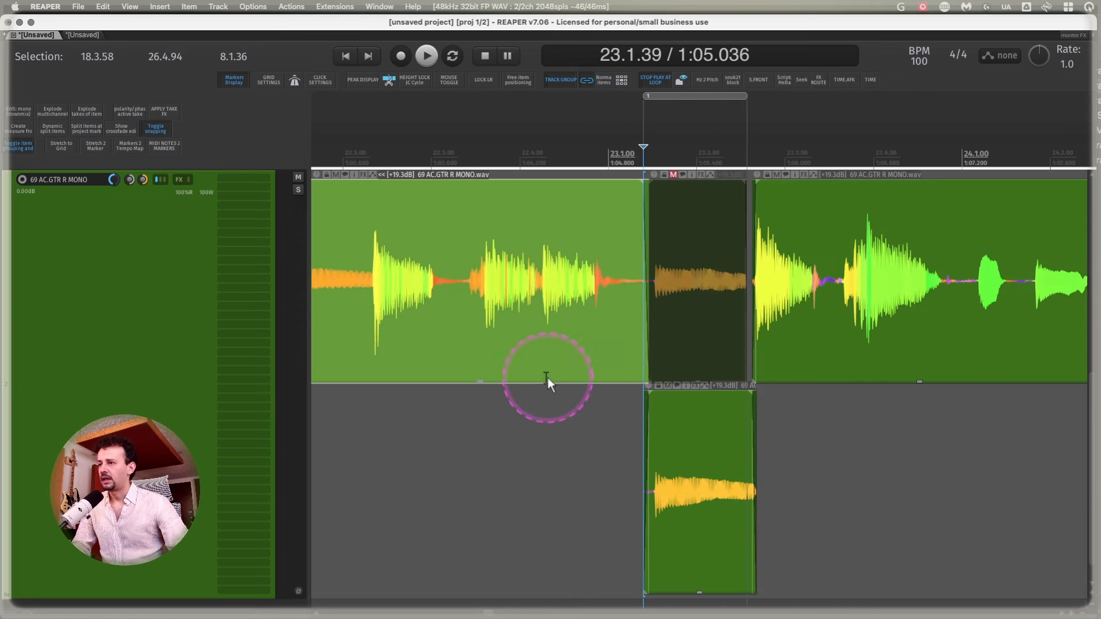
pyautogui.hscroll(-2, 404, 456)
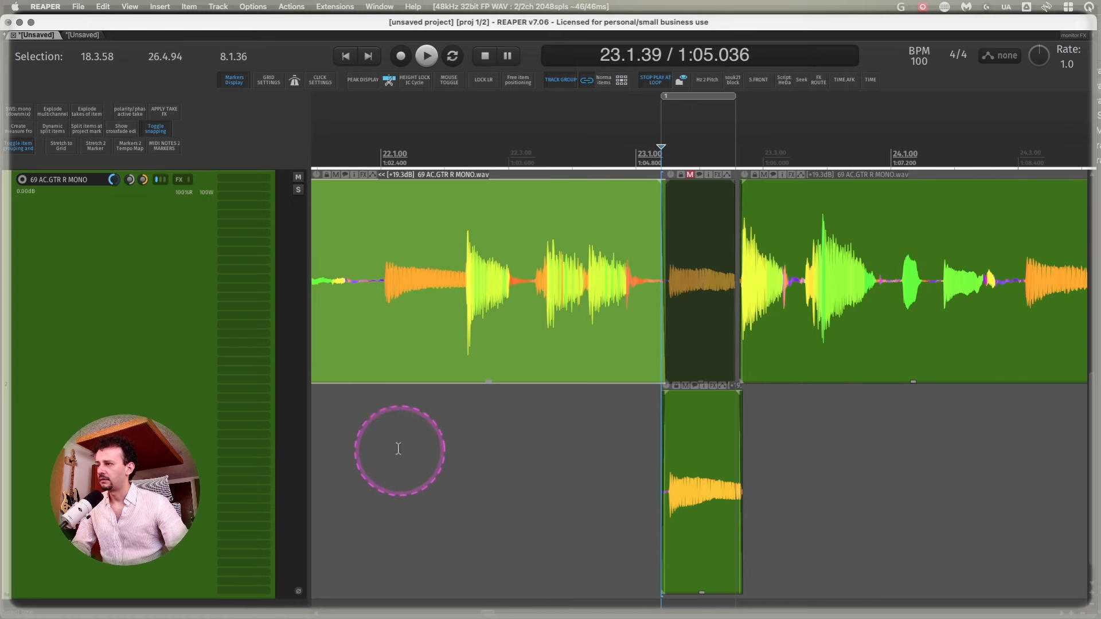
pyautogui.click(395, 450)
pyautogui.press('space')
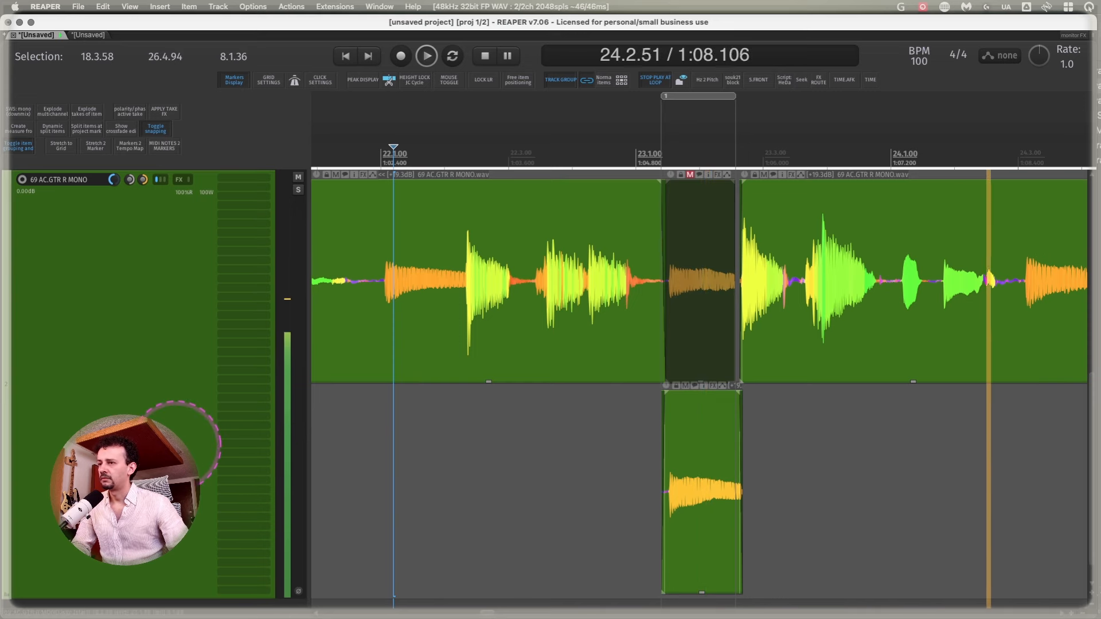
pyautogui.press('space')
pyautogui.press('space')
# - Stretch the items before and after the repaired note to the full height of the guitar track
pyautogui.scroll(4, 811, 282)
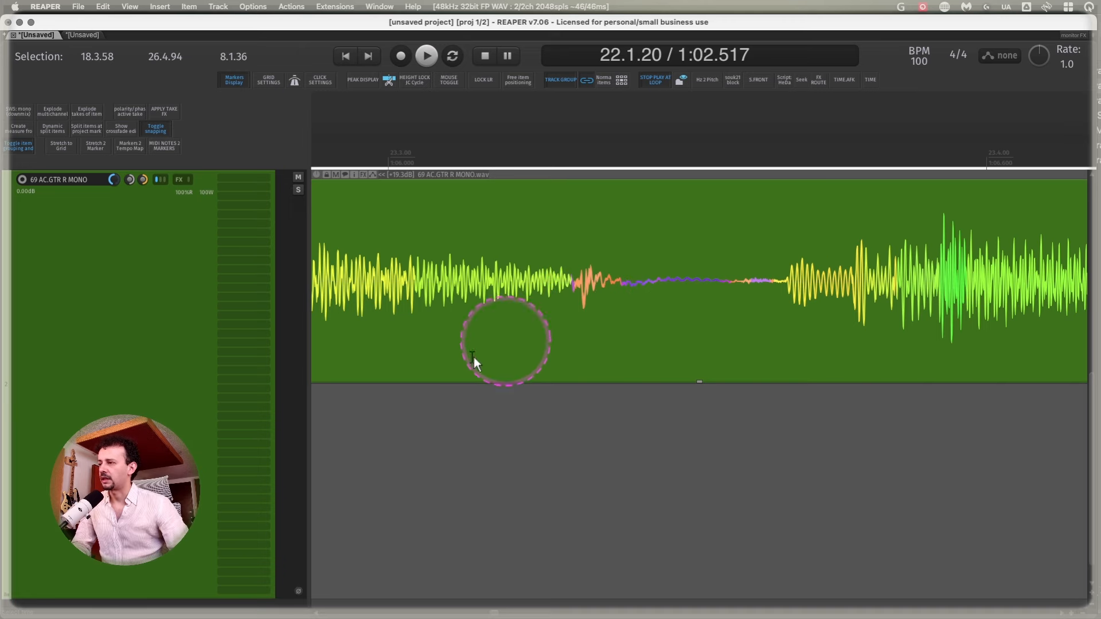
pyautogui.scroll(-8, 548, 425)
pyautogui.hscroll(-6, 548, 426)
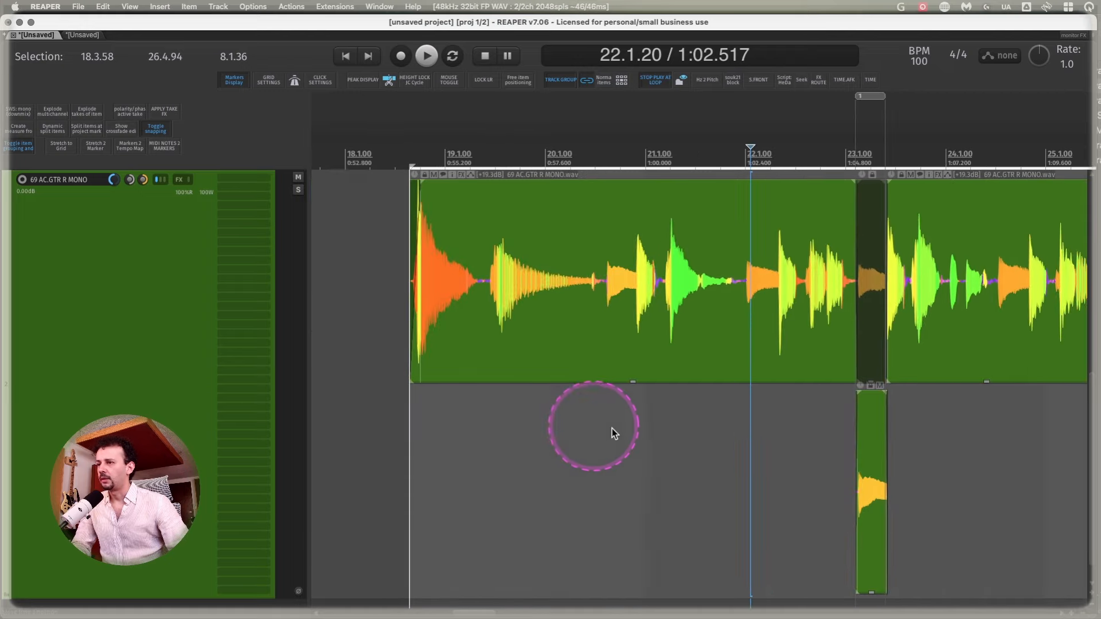
pyautogui.hscroll(1, 611, 428)
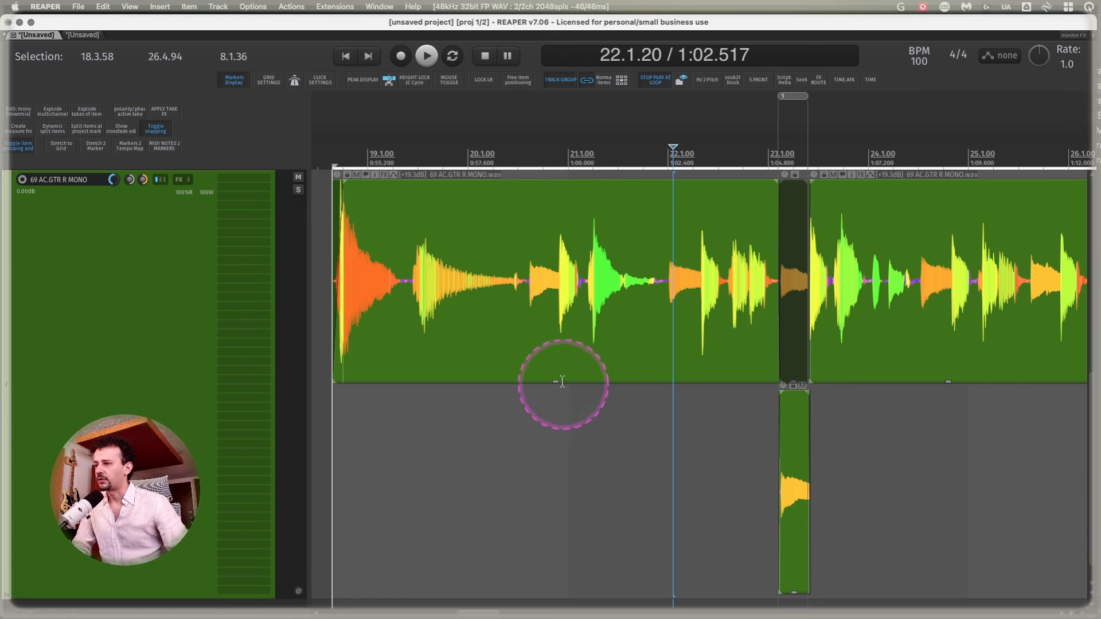
pyautogui.click(550, 327)
pyautogui.moveTo(591, 382); pyautogui.dragTo(564, 597)
pyautogui.moveTo(948, 381); pyautogui.dragTo(957, 606)
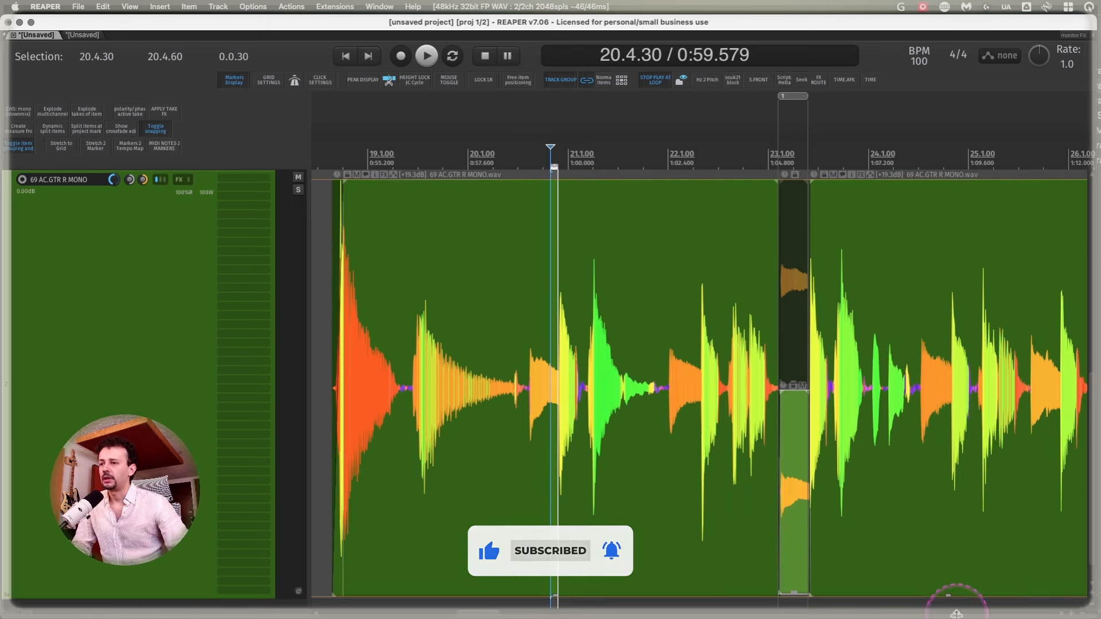
# - Delete the muted original note above the copied note
pyautogui.scroll(10, 806, 356)
pyautogui.scroll(-8, 710, 332)
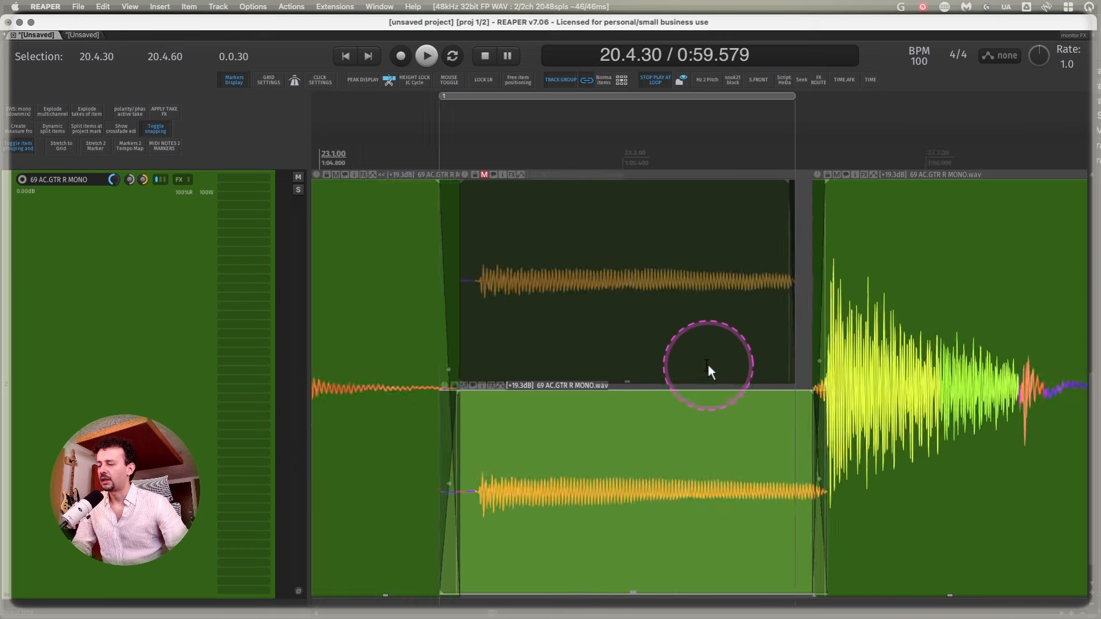
pyautogui.click(673, 252)
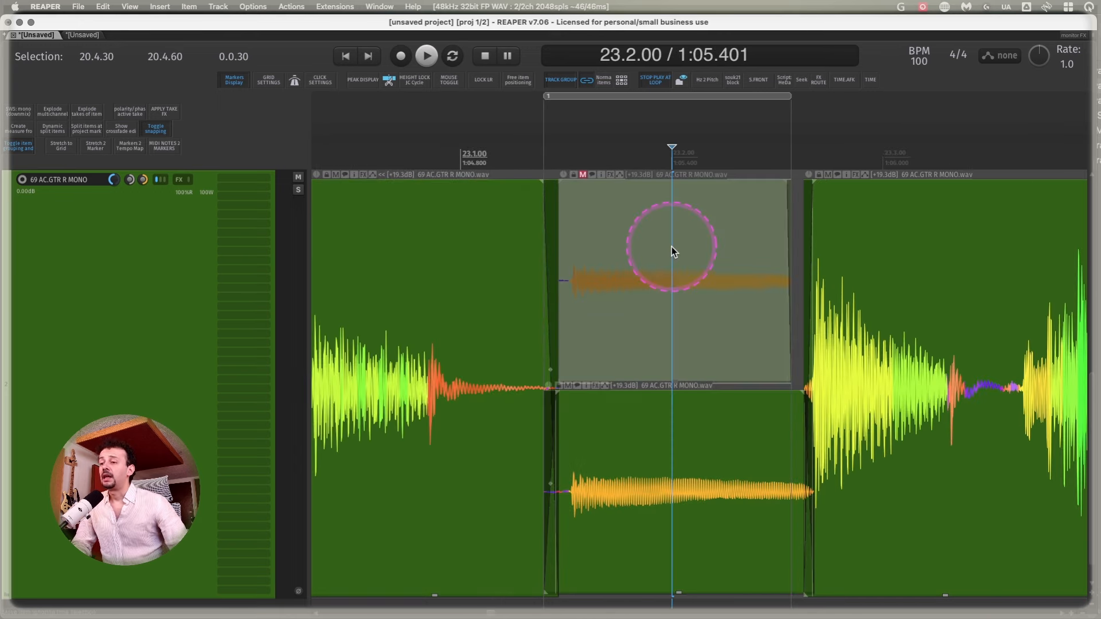
pyautogui.press('Delete')
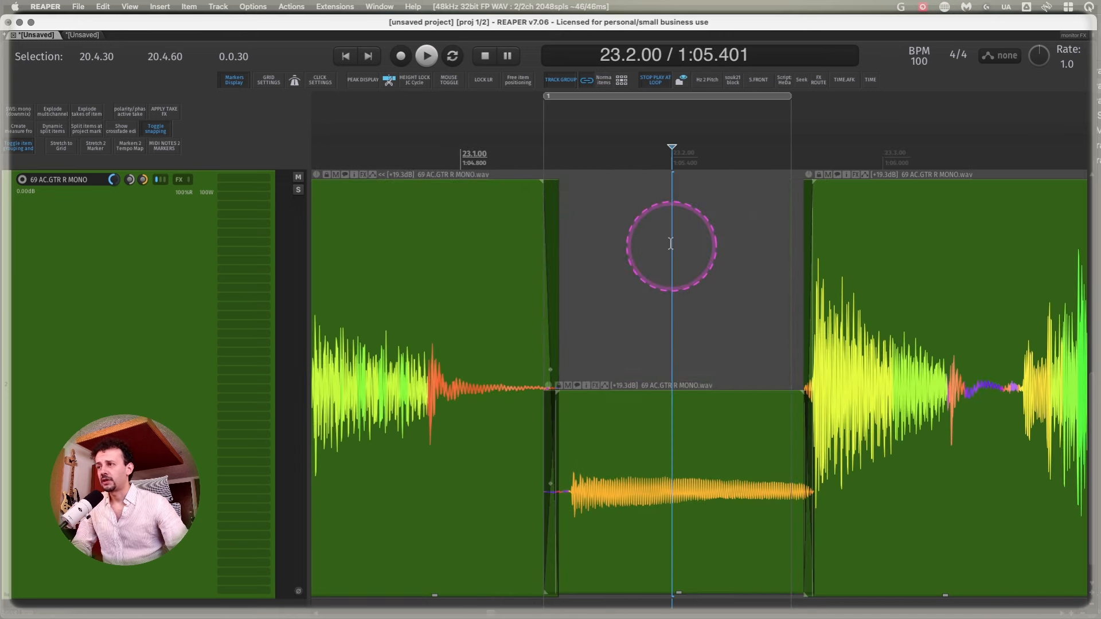
# - Lock the copied note and the guitar items directly before and after it
pyautogui.click(559, 386)
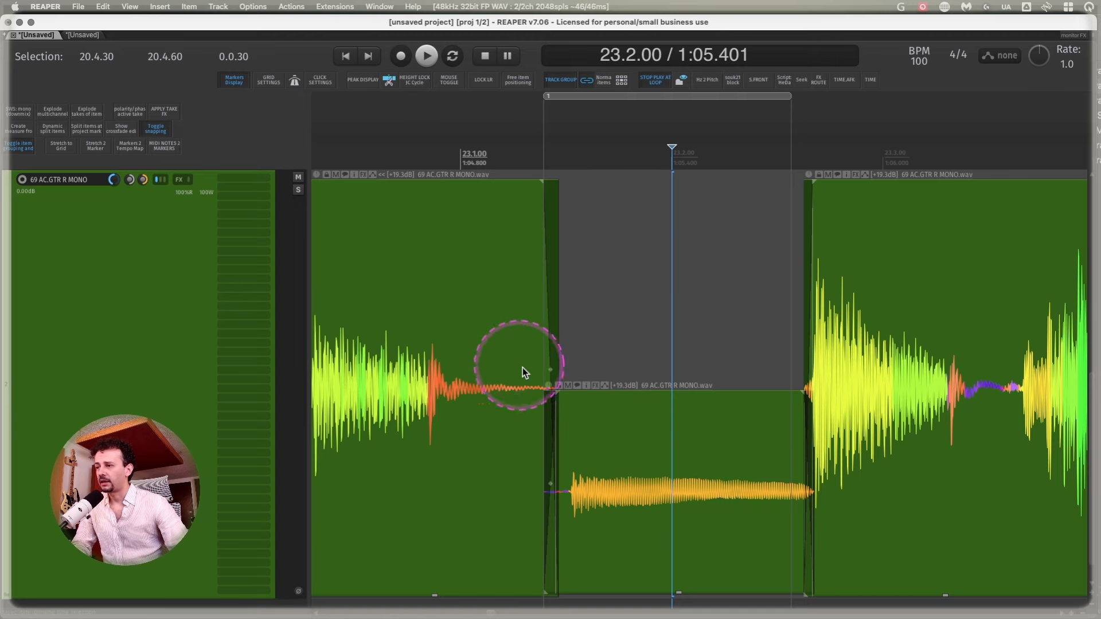
pyautogui.click(477, 302)
pyautogui.keyDown('shift'); pyautogui.click(876, 269); pyautogui.keyUp('shift')
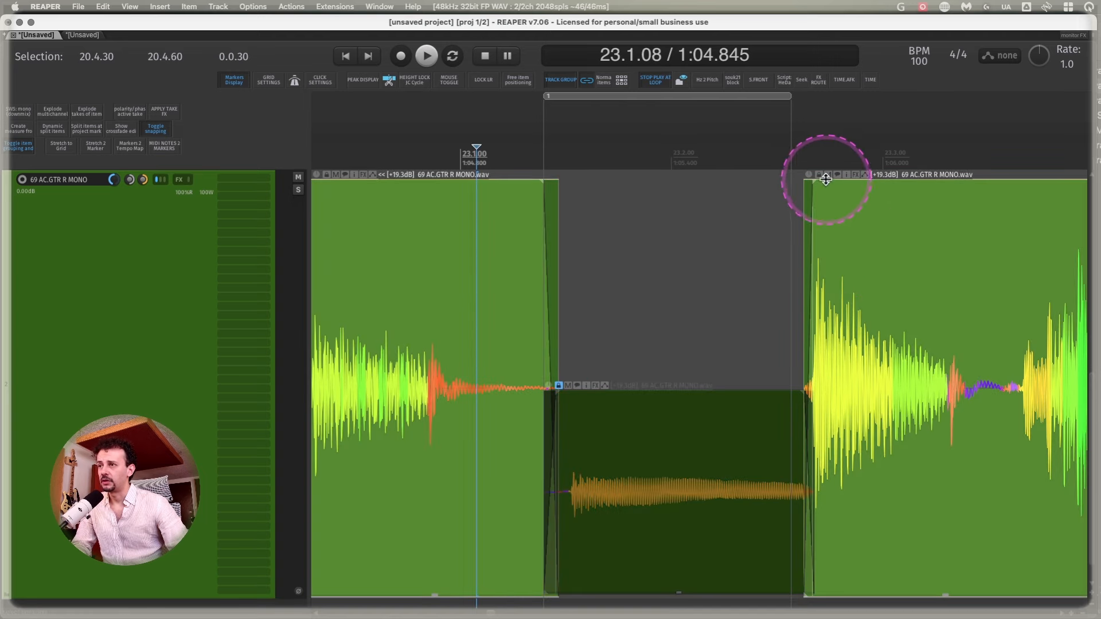
pyautogui.click(819, 175)
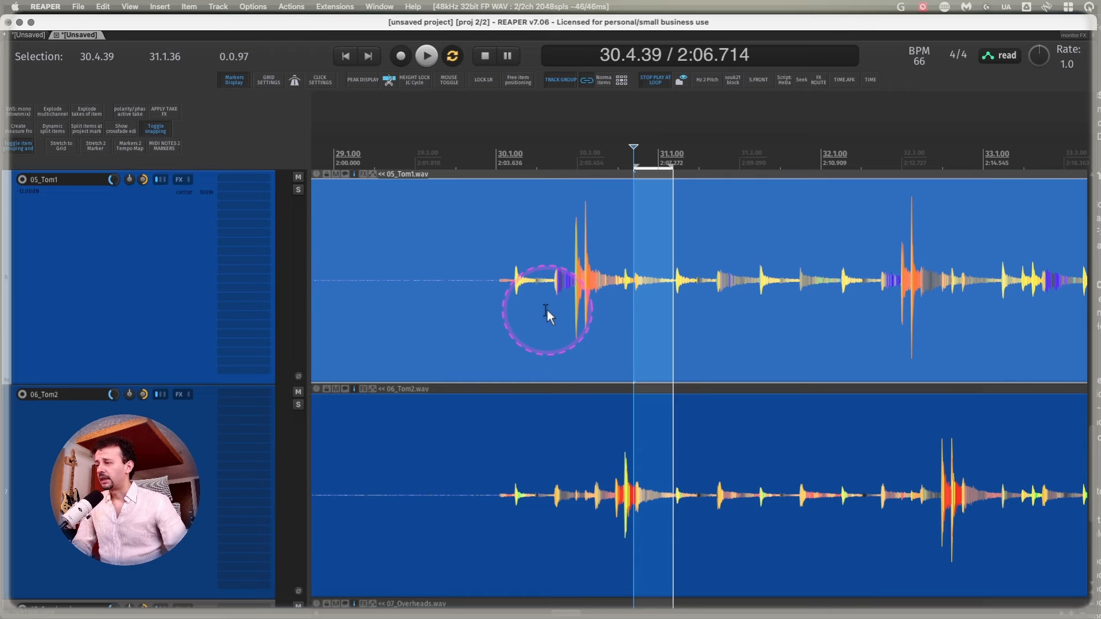
# - Select all drum items from 01_Kick through 07_Overheads in the second project and group them
pyautogui.scroll(-8, 143, 399)
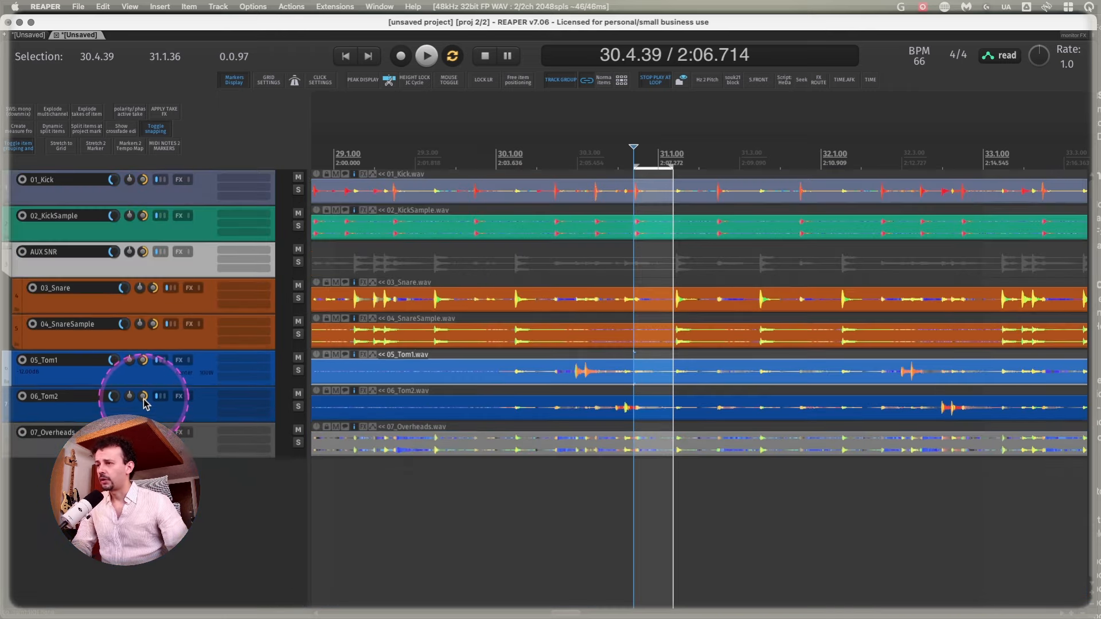
pyautogui.scroll(3, 144, 399)
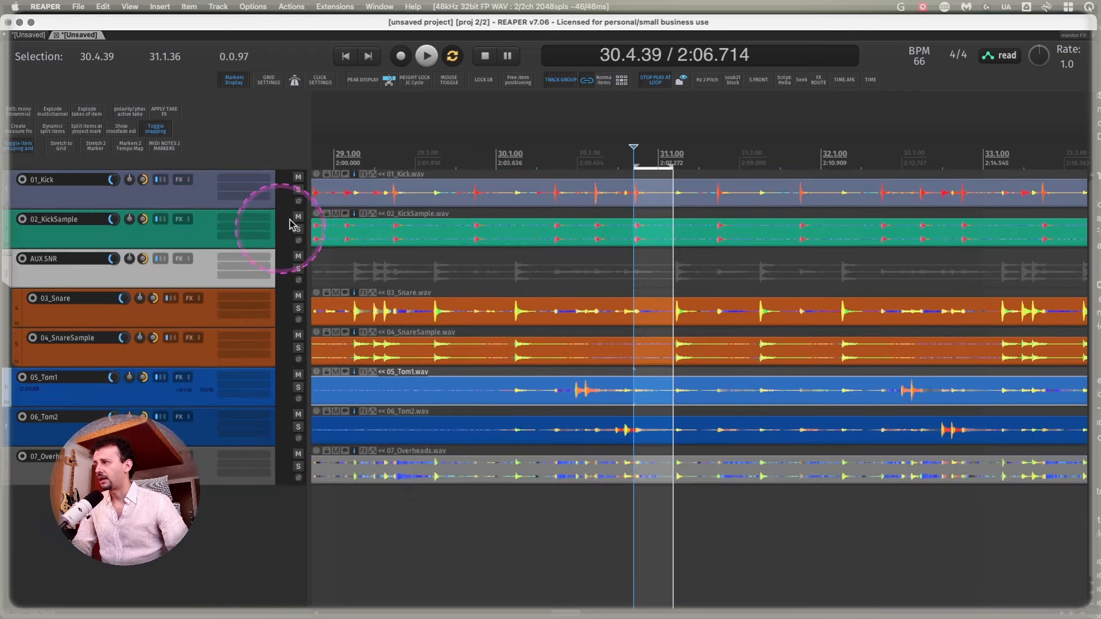
pyautogui.moveTo(467, 184); pyautogui.dragTo(843, 541)
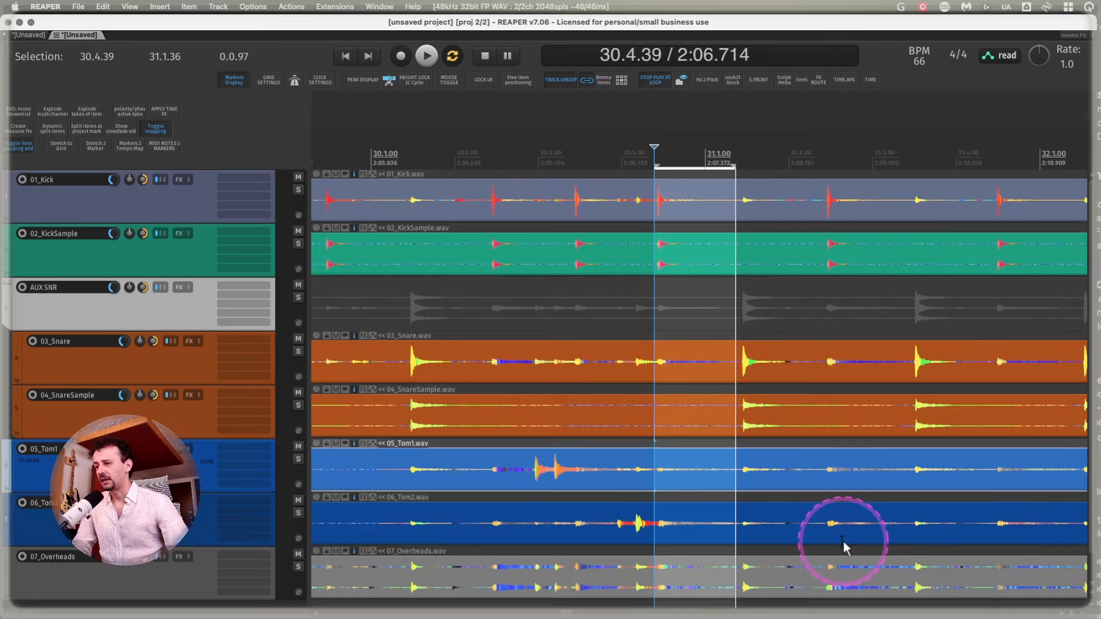
pyautogui.click(617, 202)
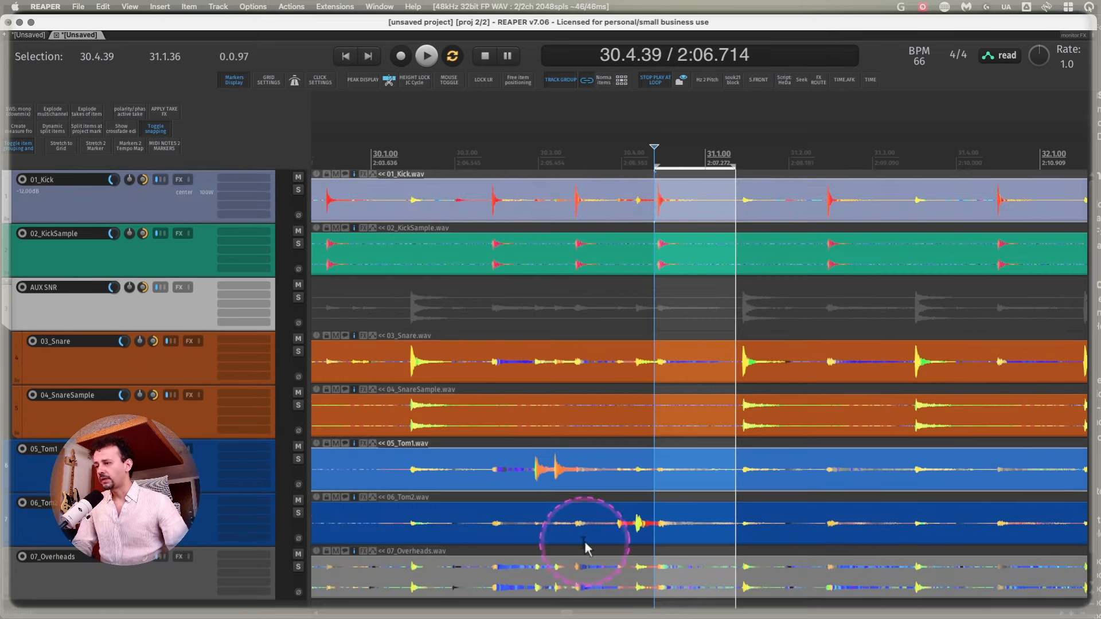
pyautogui.keyDown('shift'); pyautogui.click(580, 567); pyautogui.keyUp('shift')
pyautogui.press('super+g')
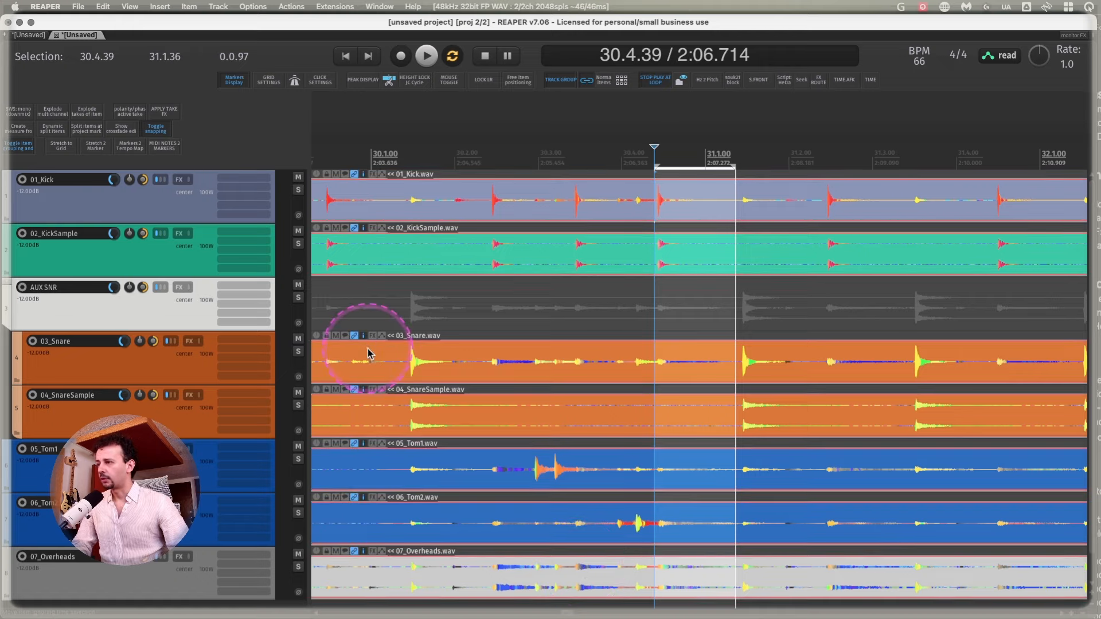
# - Examine a snare hit at waveform level across the AUX SNR, 03_Snare and 04_SnareSample tracks
pyautogui.hscroll(-5, 436, 354)
pyautogui.moveTo(570, 362); pyautogui.dragTo(486, 370)
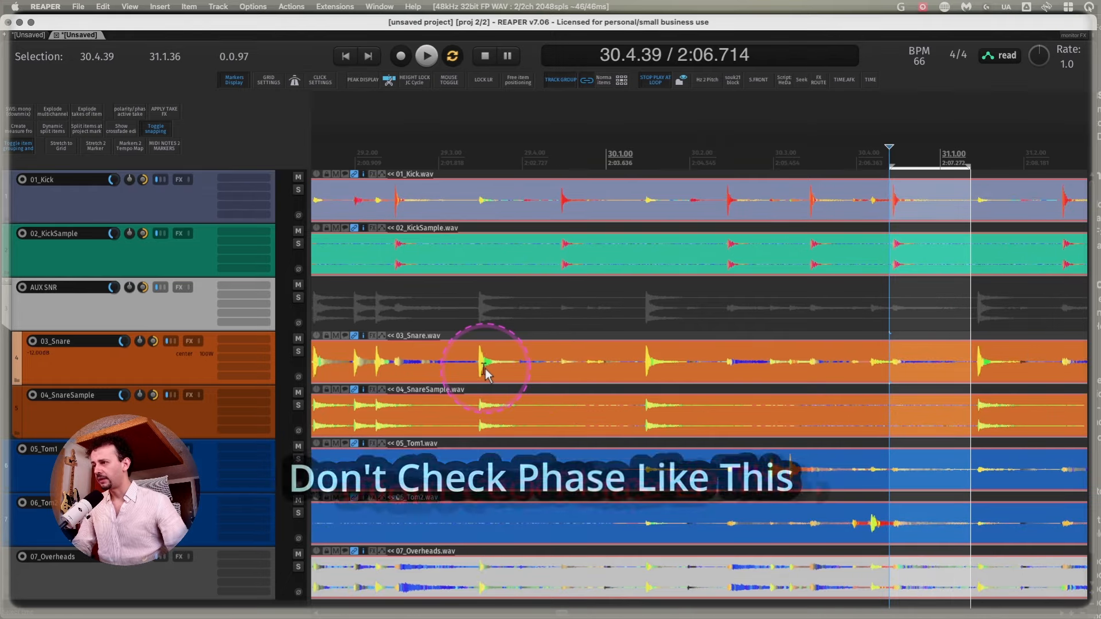
pyautogui.hscroll(-5, 505, 367)
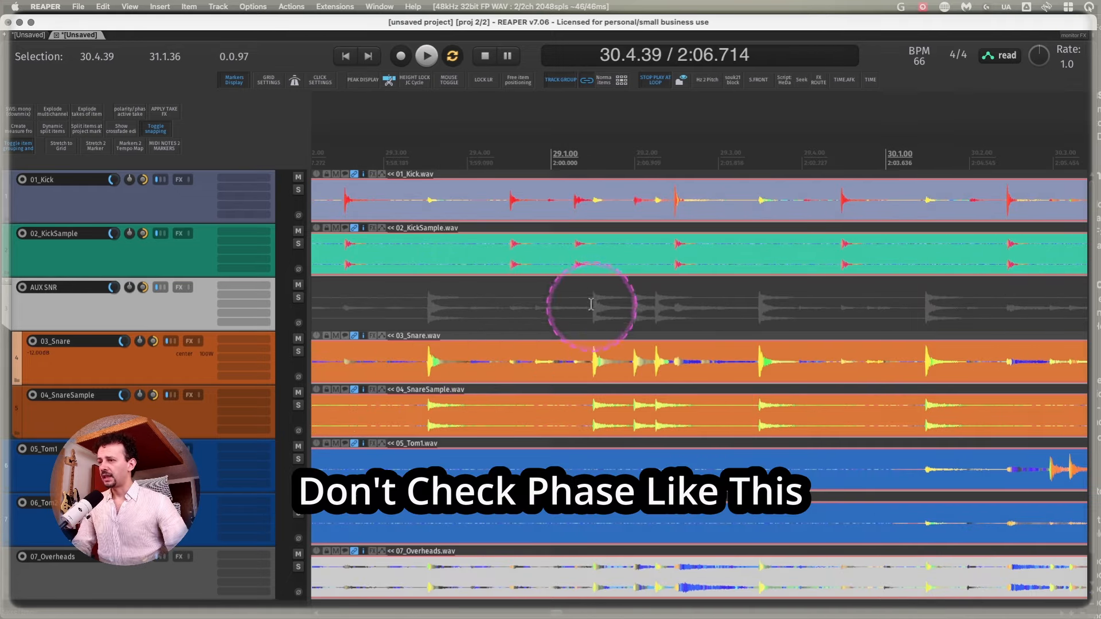
pyautogui.hscroll(-1, 608, 315)
pyautogui.hscroll(3, 651, 341)
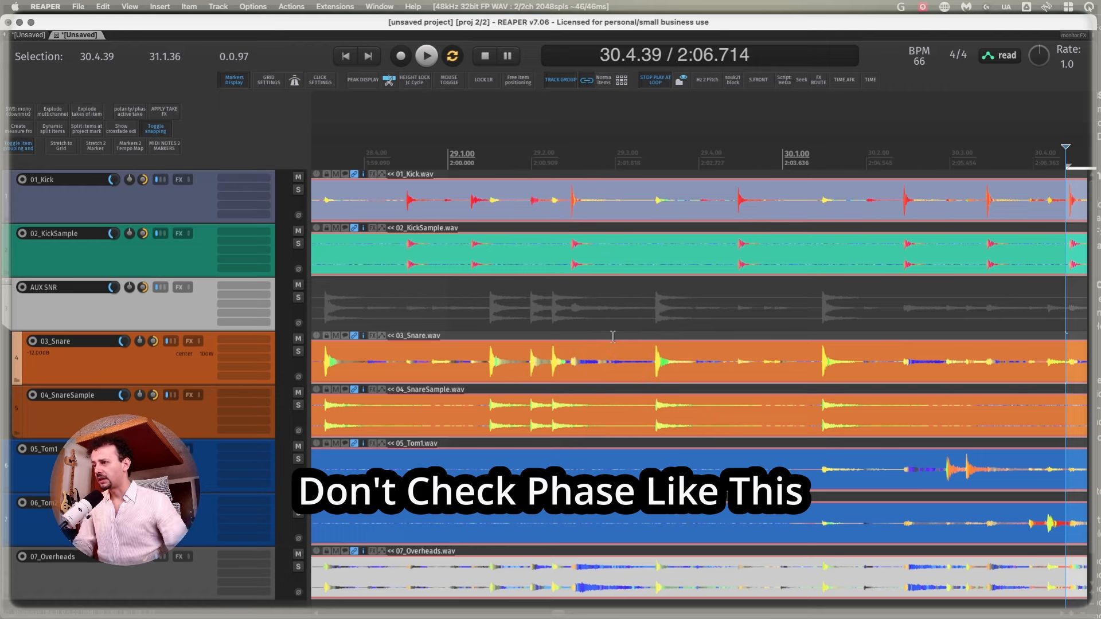
pyautogui.scroll(5, 575, 282)
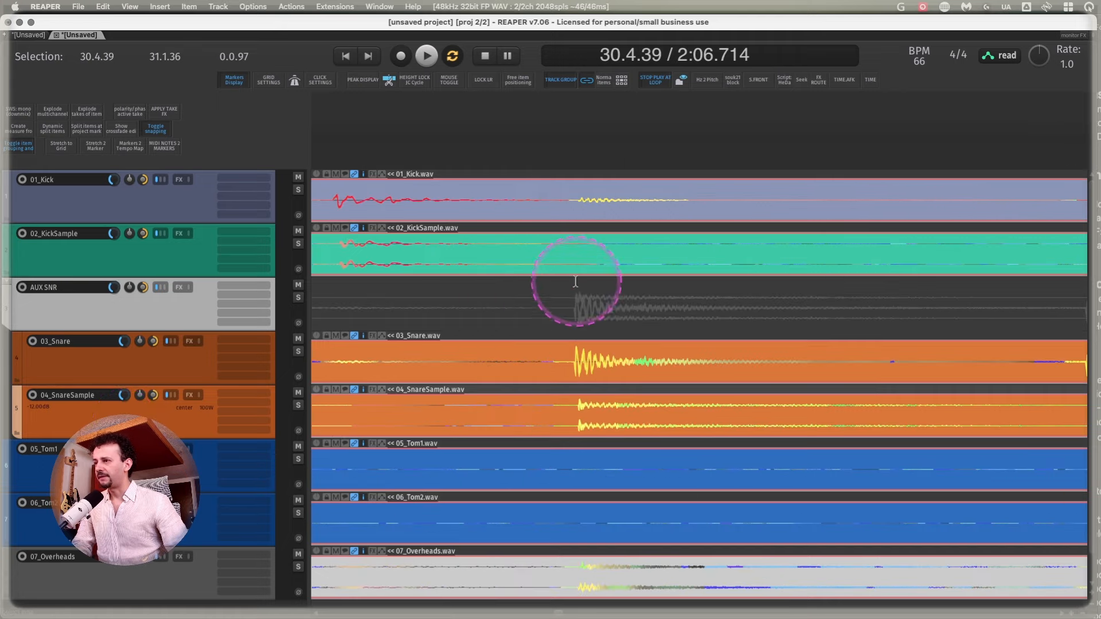
pyautogui.moveTo(560, 312); pyautogui.dragTo(618, 405)
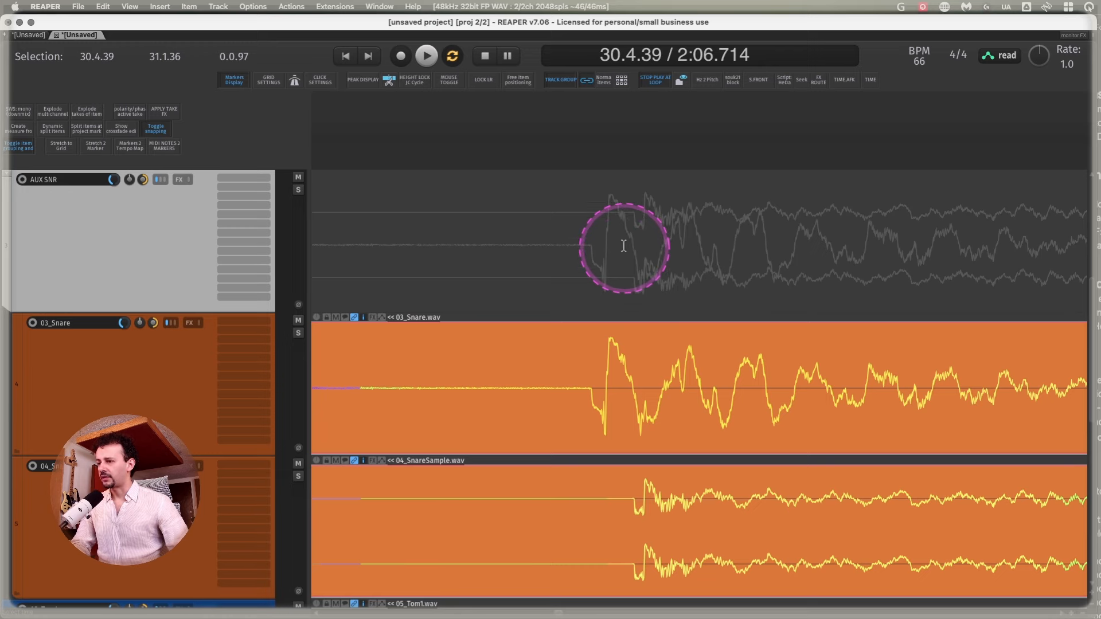
# - Mark the gap between the 03_Snare attack and the 04_SnareSample attack with a time selection starting at 29.1.51
pyautogui.press('`')
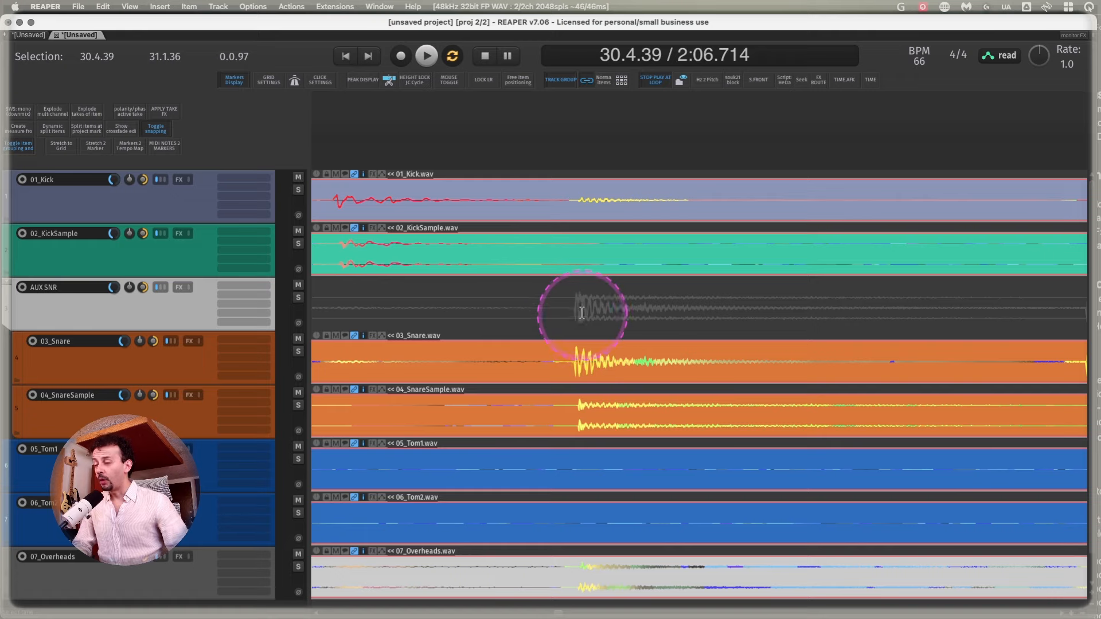
pyautogui.scroll(3, 573, 312)
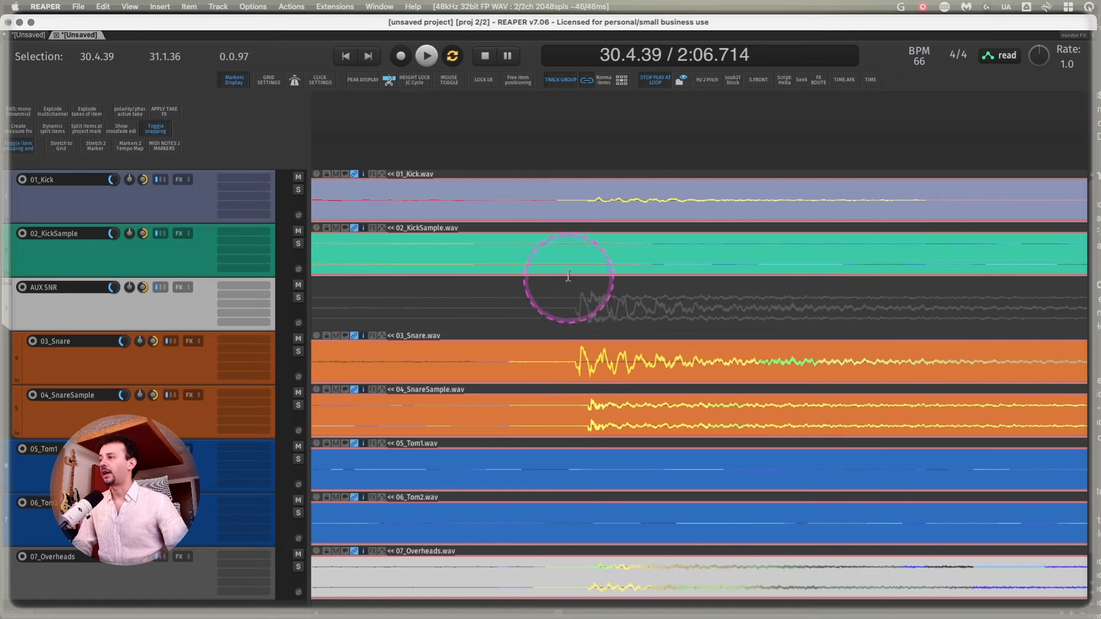
pyautogui.click(135, 314)
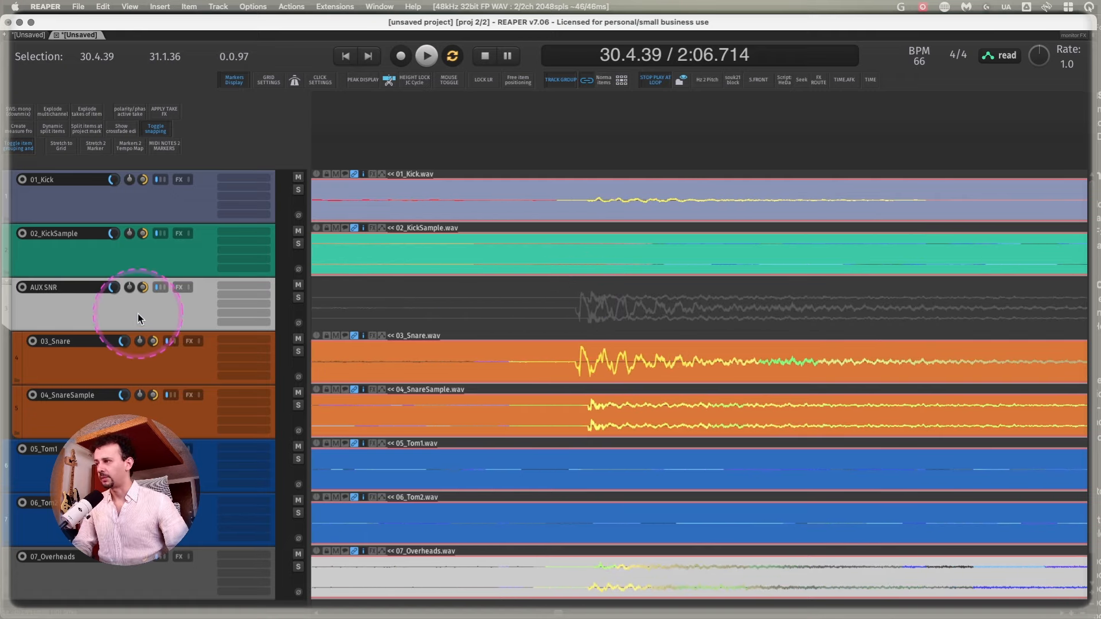
pyautogui.scroll(3, 770, 405)
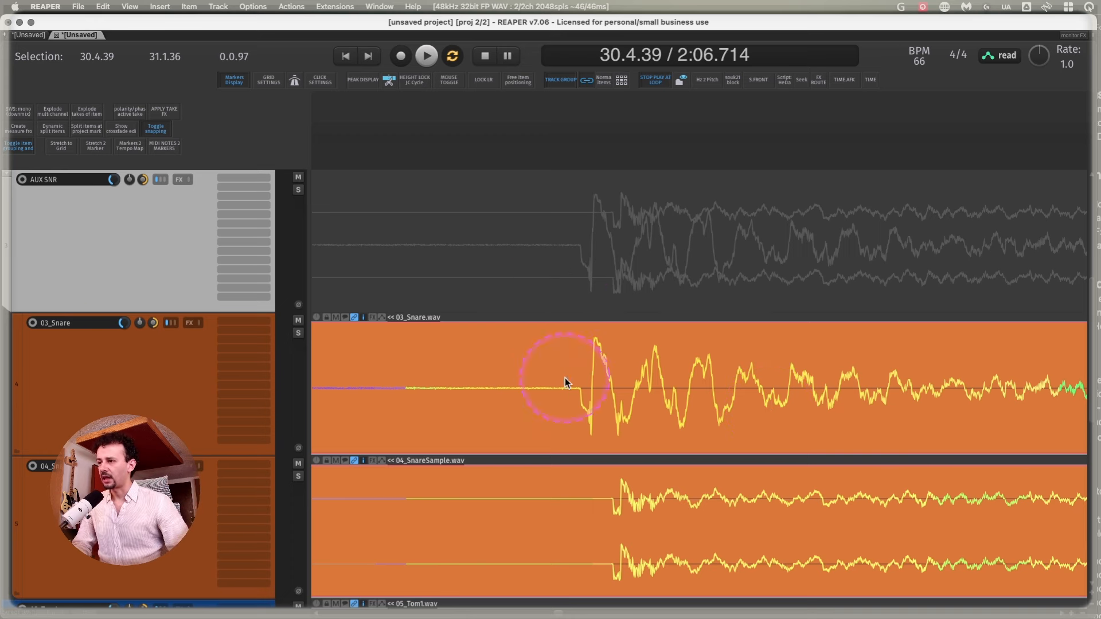
pyautogui.moveTo(578, 402); pyautogui.dragTo(612, 407)
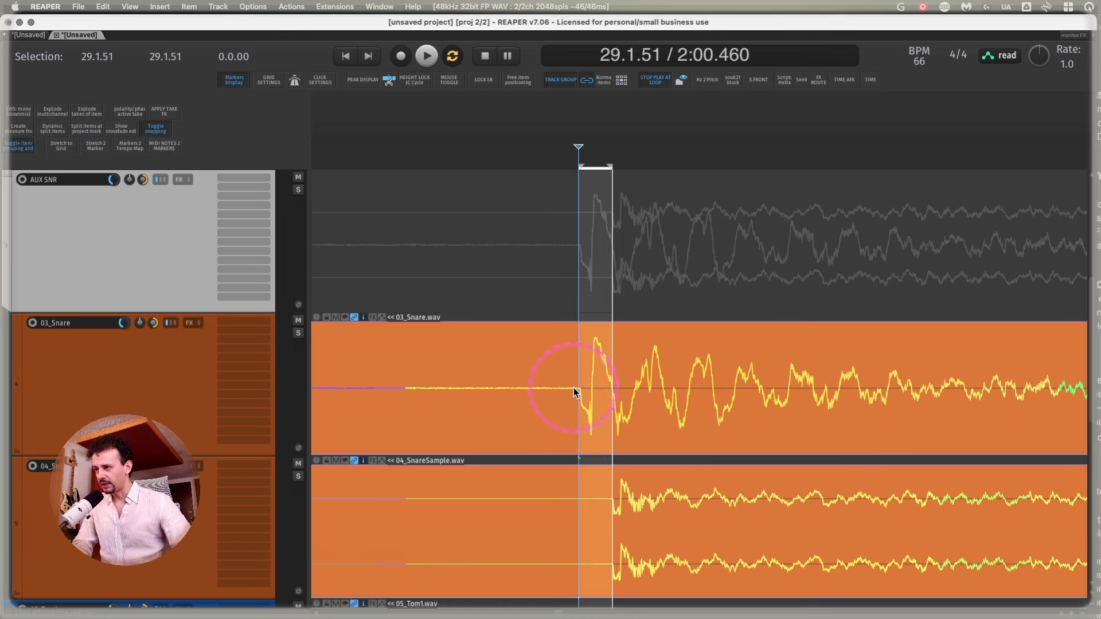
# - Set a time selection around the snare hit from 29.1.49 to 29.1.56
pyautogui.click(533, 250)
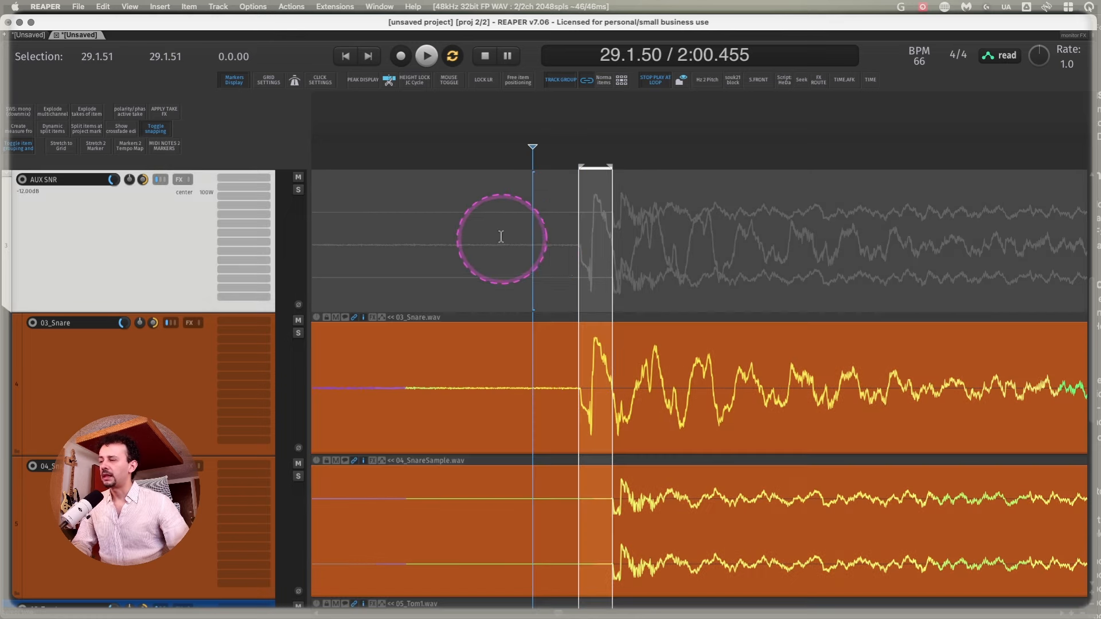
pyautogui.moveTo(396, 236); pyautogui.dragTo(996, 238)
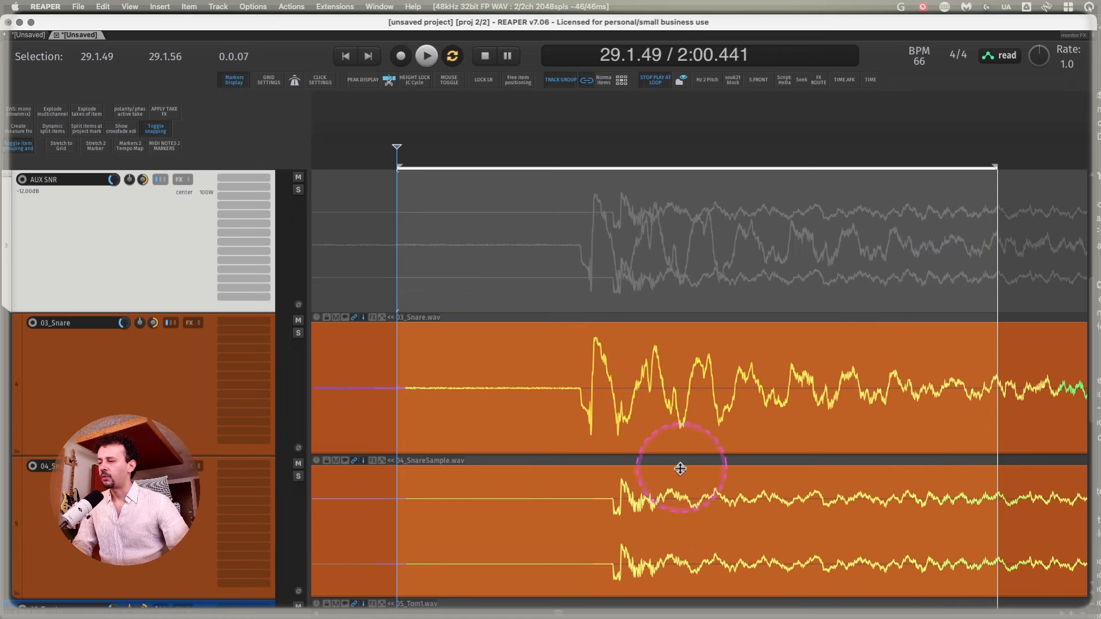
# - Try moving 04_SnareSample with the grouped drum items, undo the move and remove the items' grouping
pyautogui.click(738, 497)
pyautogui.keyDown('ctrl'); pyautogui.click(576, 371); pyautogui.keyUp('ctrl')
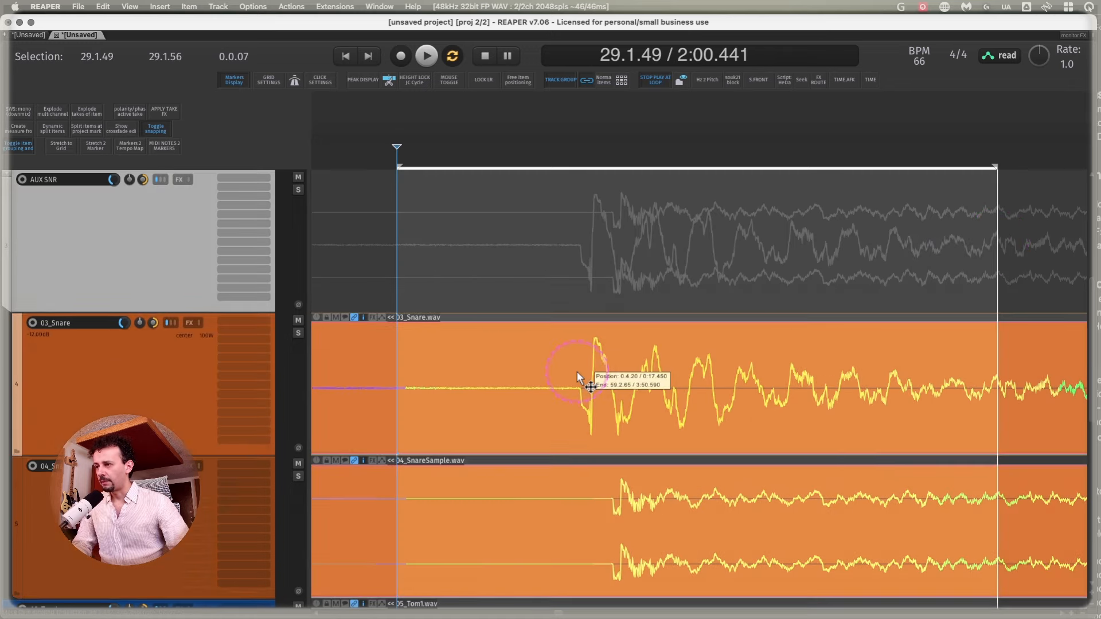
pyautogui.moveTo(701, 497); pyautogui.dragTo(680, 493)
pyautogui.press('super+z')
pyautogui.press('super+z')
# - Move the 04_SnareSample item earlier on its own until its attack aligns with the 03_Snare attack at 29.1.51
pyautogui.click(689, 497)
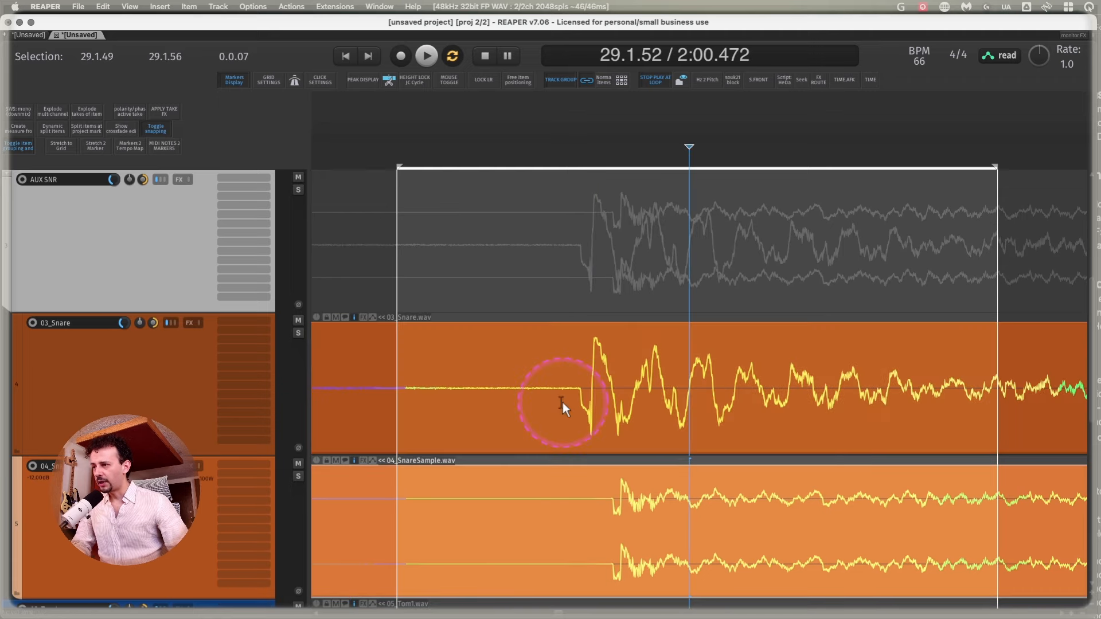
pyautogui.click(580, 370)
pyautogui.moveTo(720, 508); pyautogui.dragTo(679, 497)
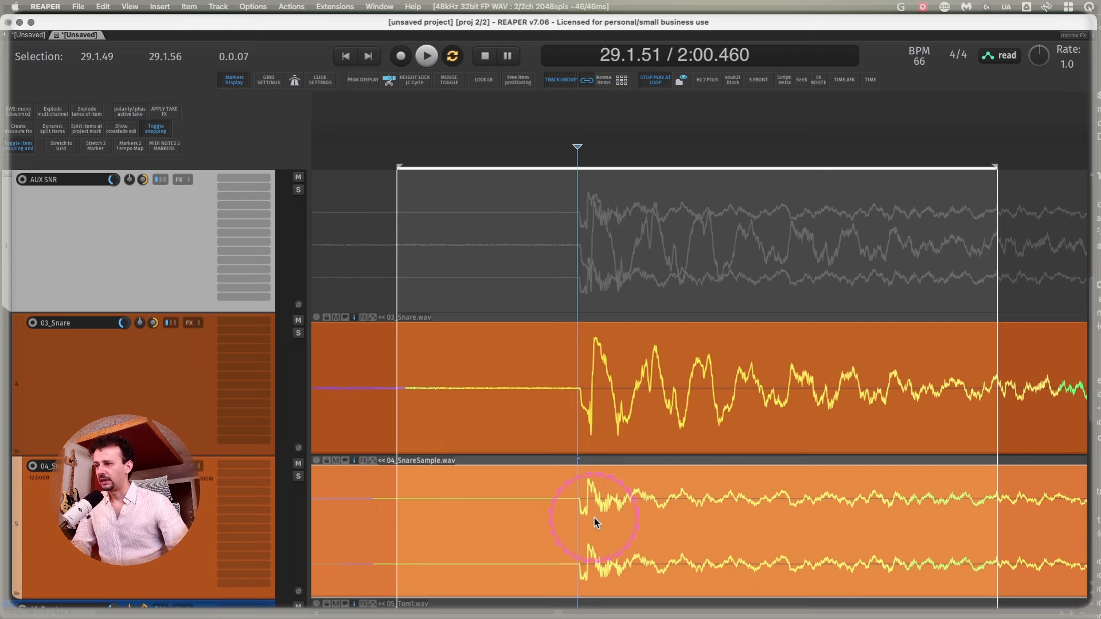
pyautogui.scroll(4, 595, 517)
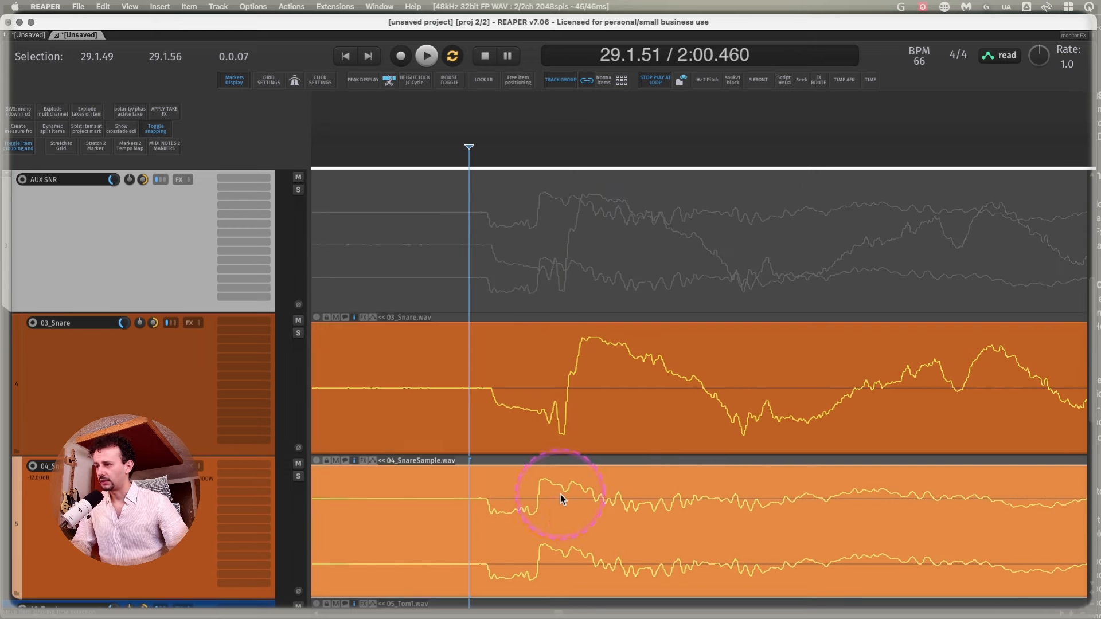
pyautogui.click(491, 373)
pyautogui.moveTo(532, 481); pyautogui.dragTo(537, 482)
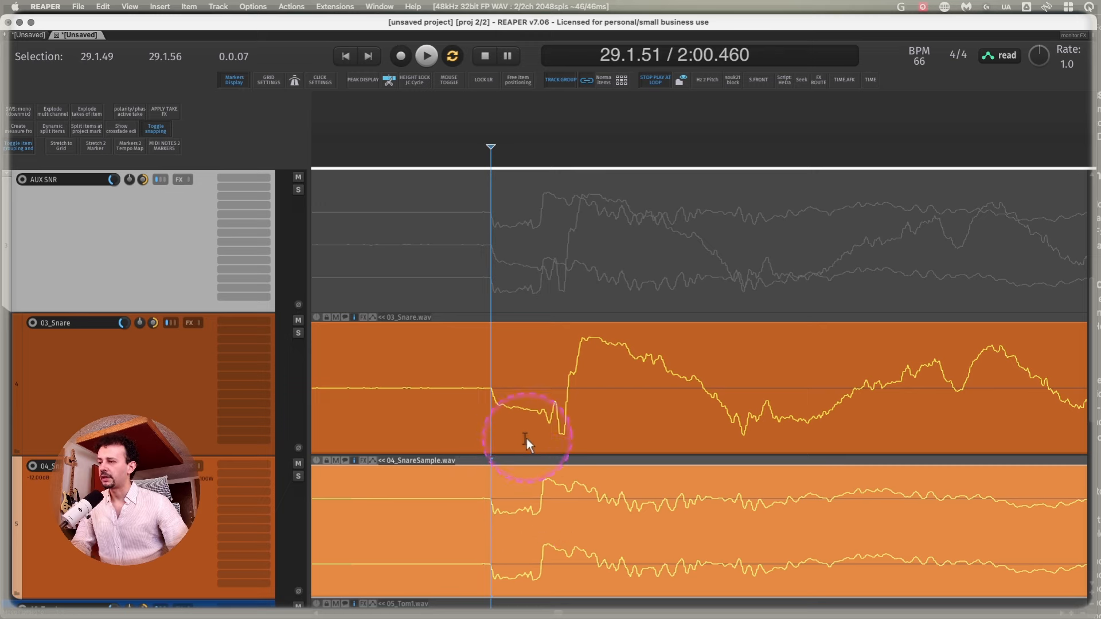
# - Examine how the 03_Snare and 04_SnareSample waveforms line up from the attack through the decay at several zoom levels
pyautogui.scroll(-5, 631, 493)
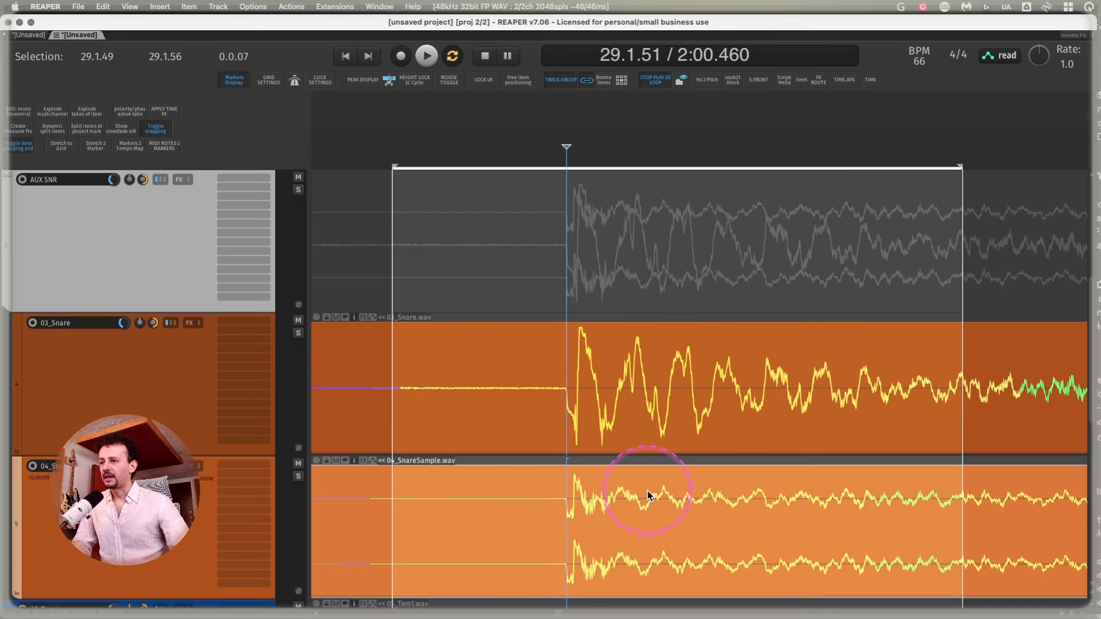
pyautogui.scroll(-4, 648, 496)
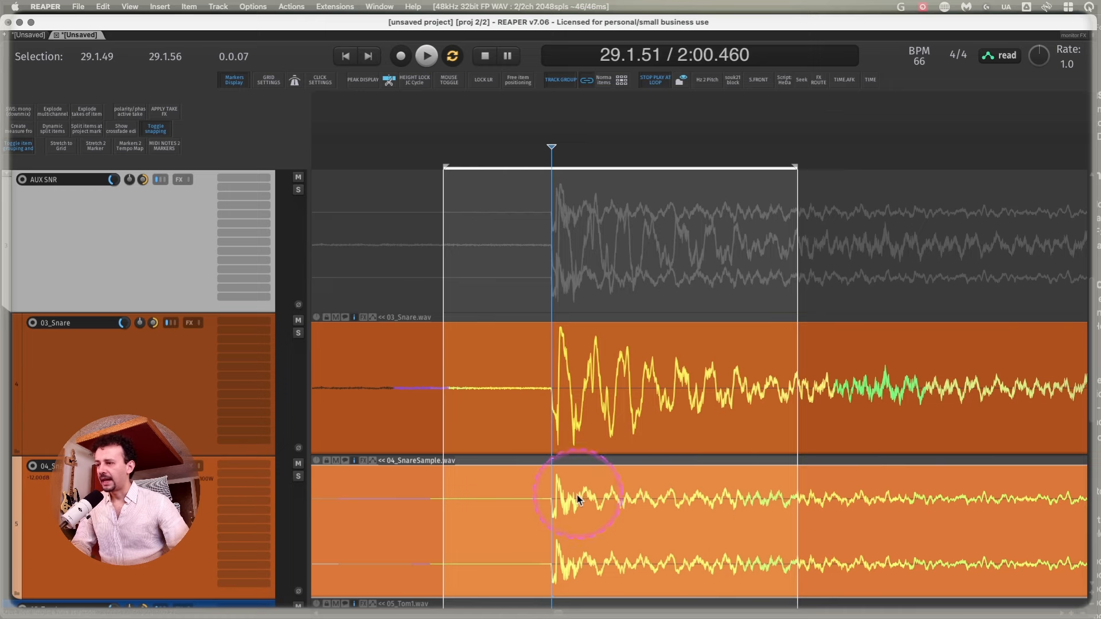
pyautogui.scroll(8, 570, 490)
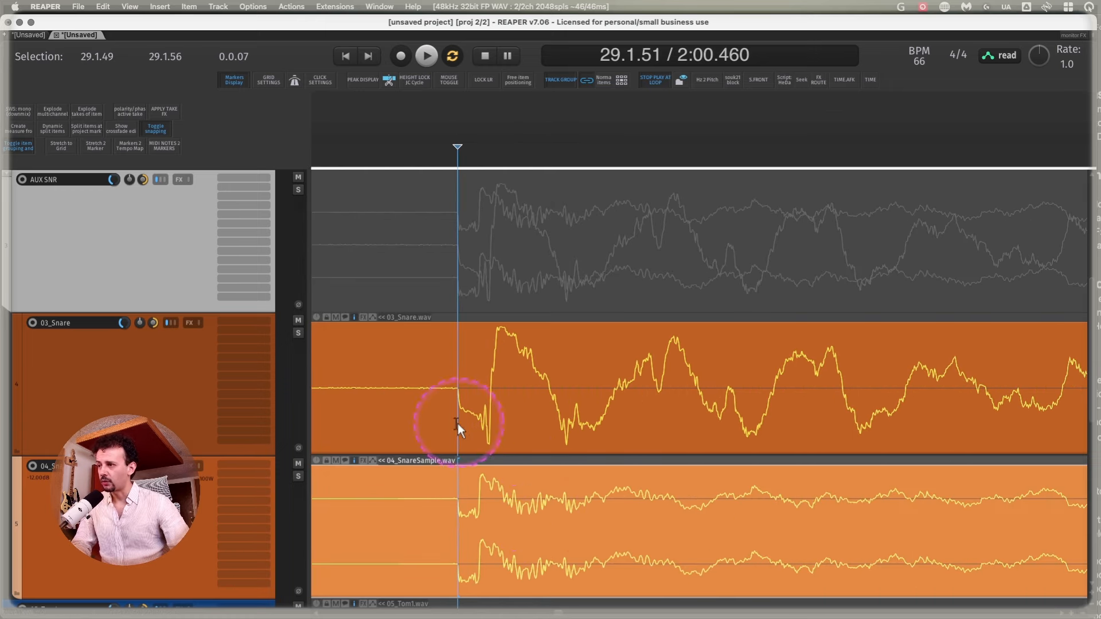
pyautogui.moveTo(458, 425); pyautogui.dragTo(995, 499)
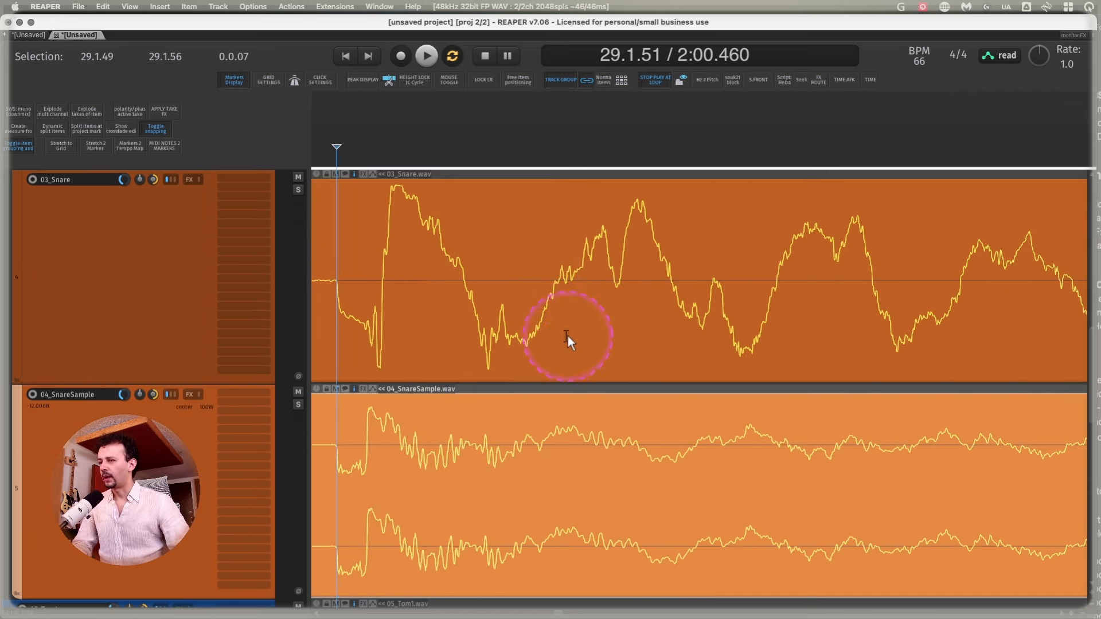
pyautogui.scroll(-1, 578, 340)
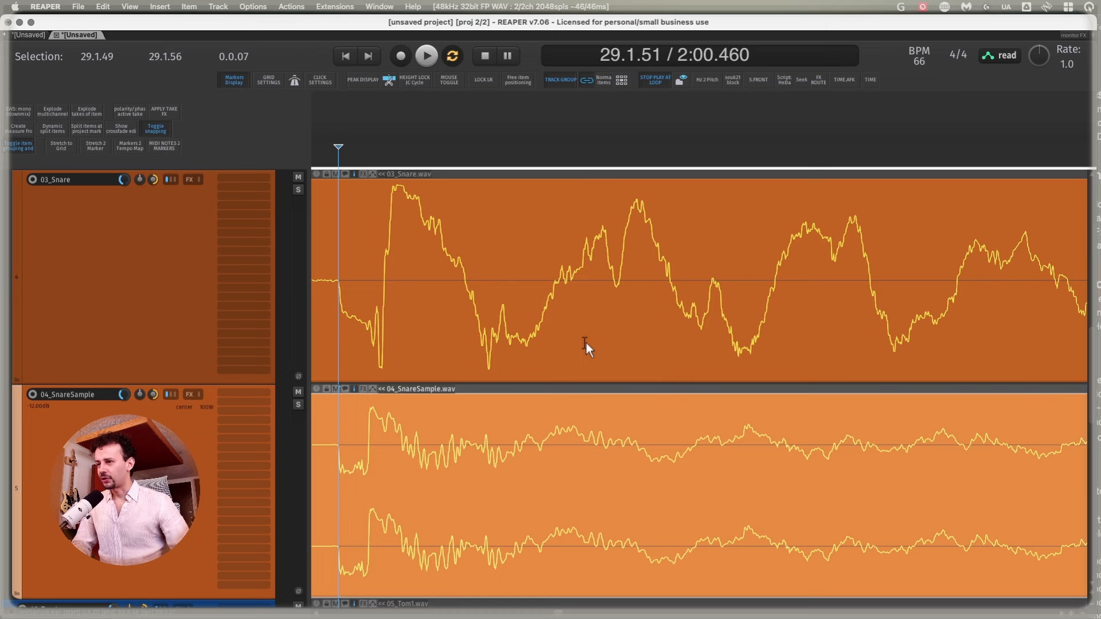
pyautogui.scroll(-5, 586, 343)
pyautogui.hscroll(3, 694, 343)
pyautogui.scroll(-3, 776, 358)
pyautogui.hscroll(2, 777, 359)
pyautogui.scroll(-3, 836, 355)
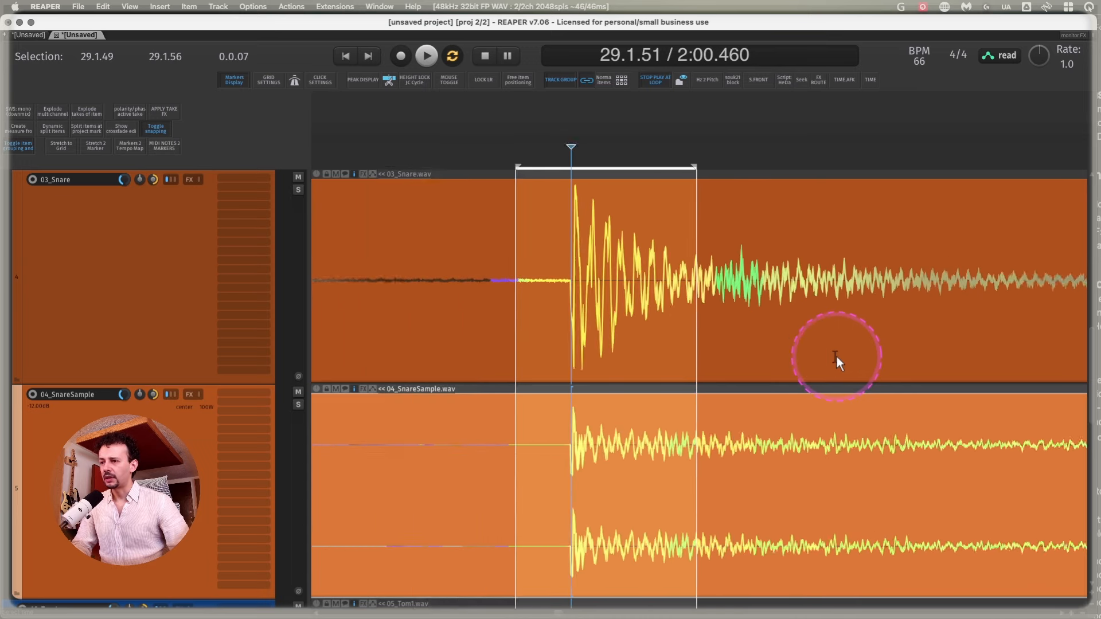
pyautogui.hscroll(4, 848, 355)
pyautogui.hscroll(-1, 486, 423)
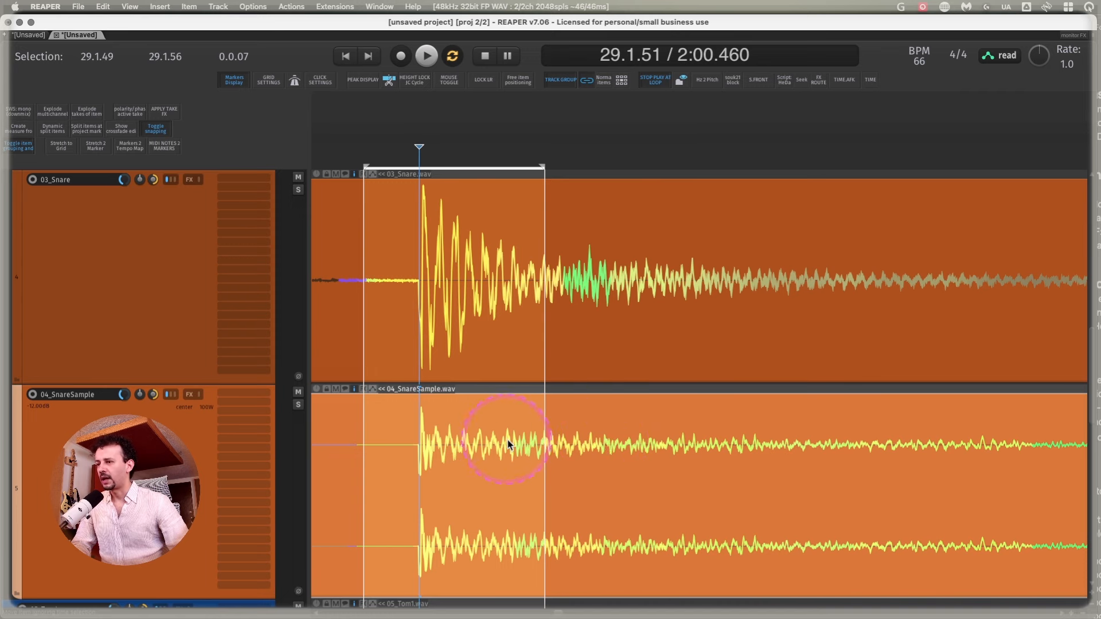
pyautogui.hscroll(-1, 533, 325)
# - Open the peaks display settings and choose Spectral Peaks as the display mode
pyautogui.click(625, 254)
pyautogui.click(638, 427)
pyautogui.click(362, 79)
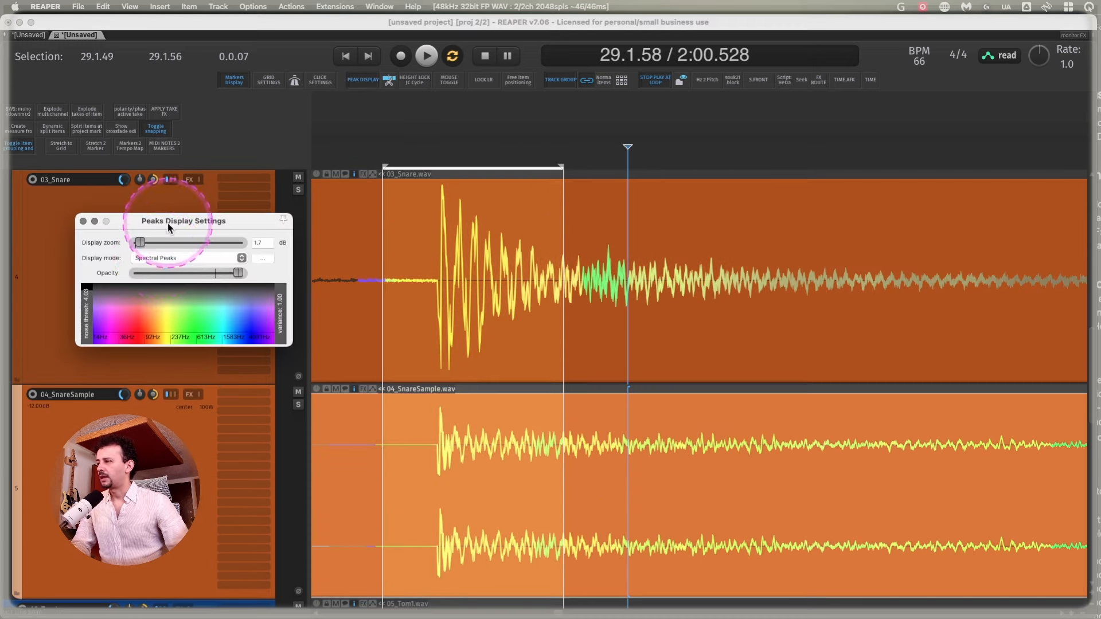
pyautogui.click(153, 258)
pyautogui.click(153, 255)
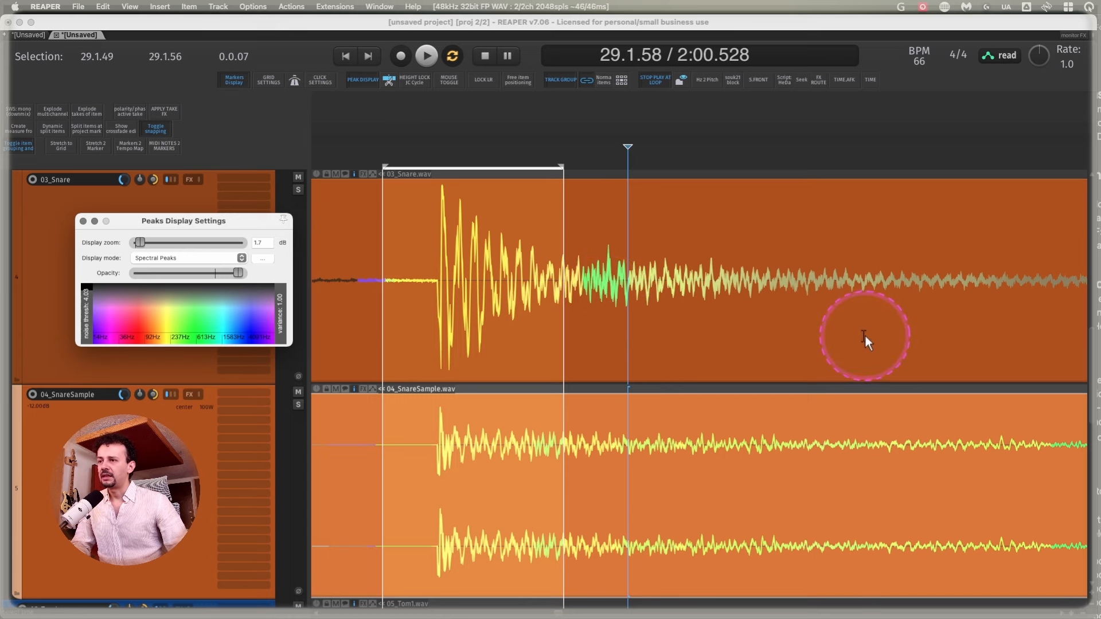
# - Color the 03_Snare, 04_SnareSample, 01_Kick and 02_KickSample tracks black
pyautogui.scroll(-3, 864, 344)
pyautogui.hscroll(3, 857, 348)
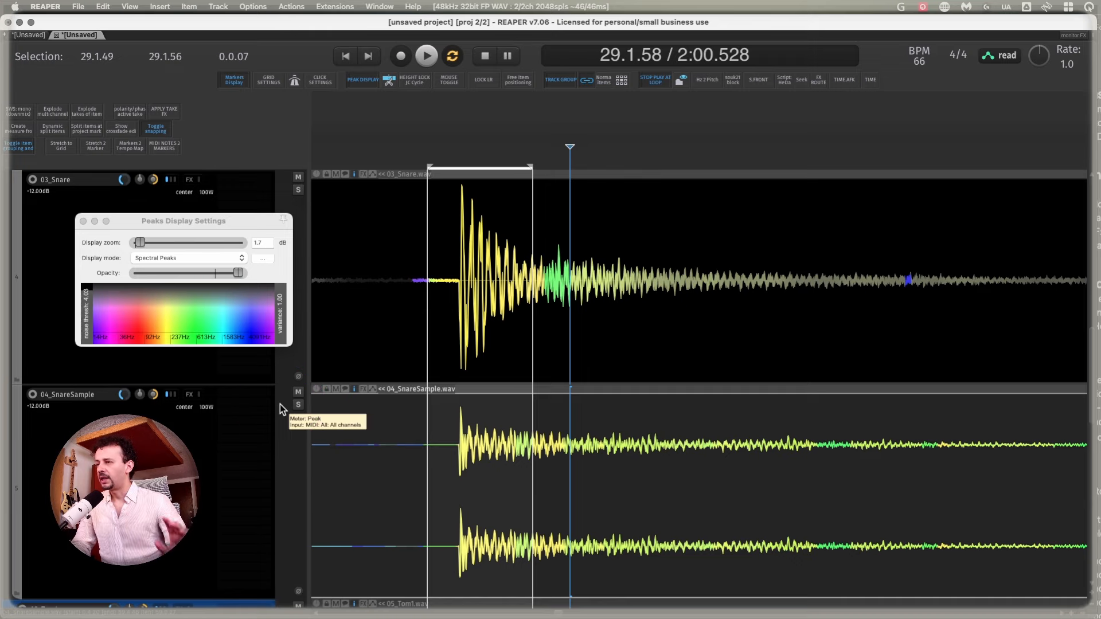
pyautogui.scroll(10, 699, 389)
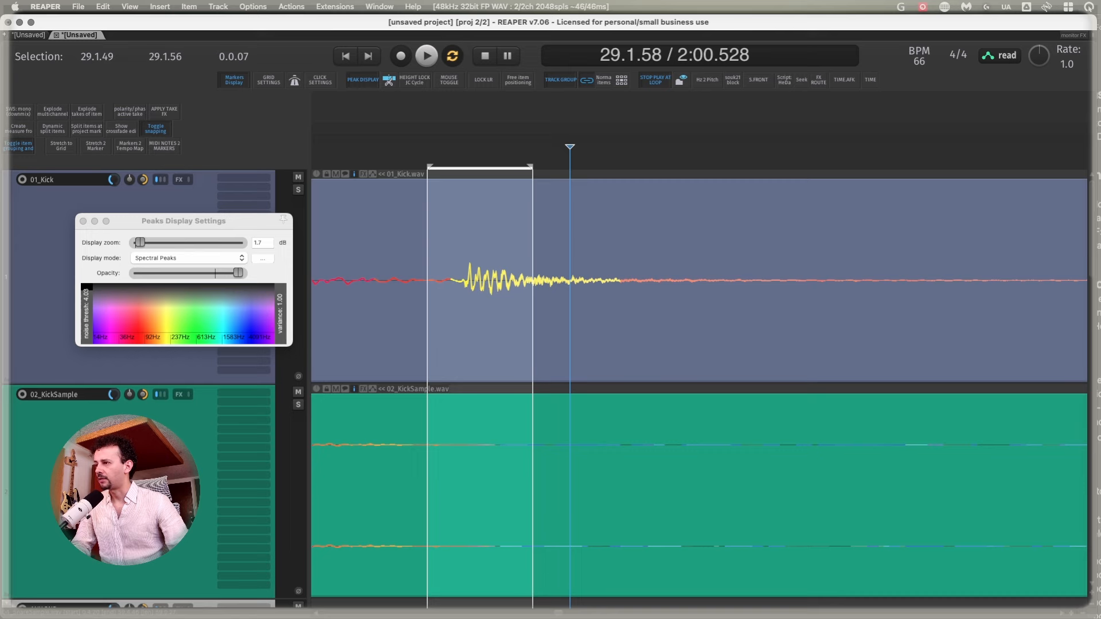
pyautogui.click(59, 319)
pyautogui.keyDown('shift'); pyautogui.click(149, 450); pyautogui.keyUp('shift')
pyautogui.hotkey('shift', 'c')
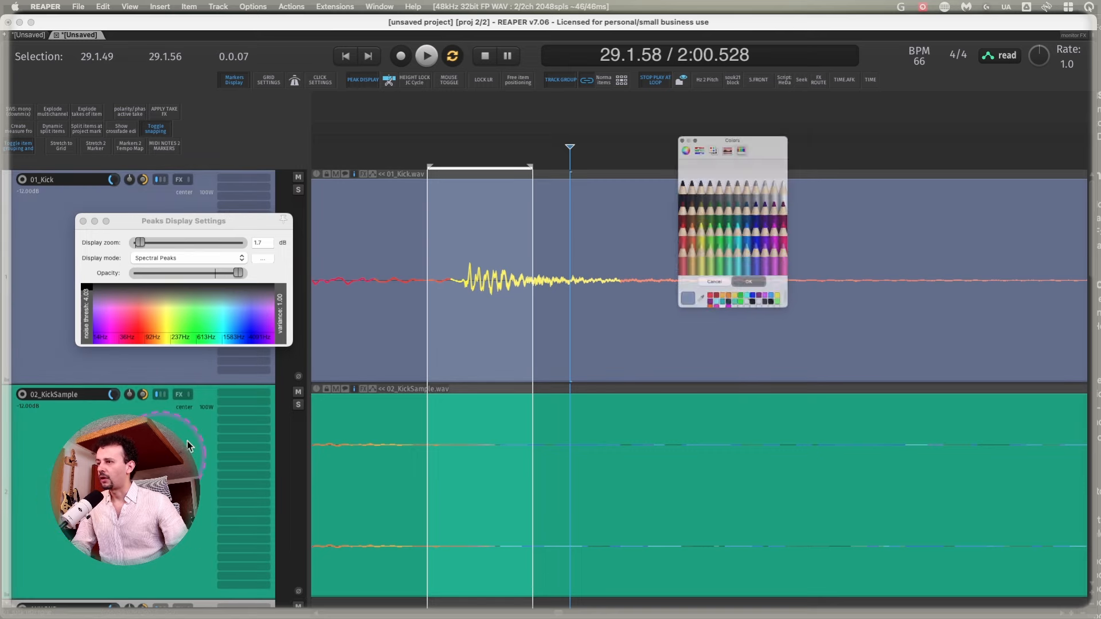
pyautogui.click(665, 180)
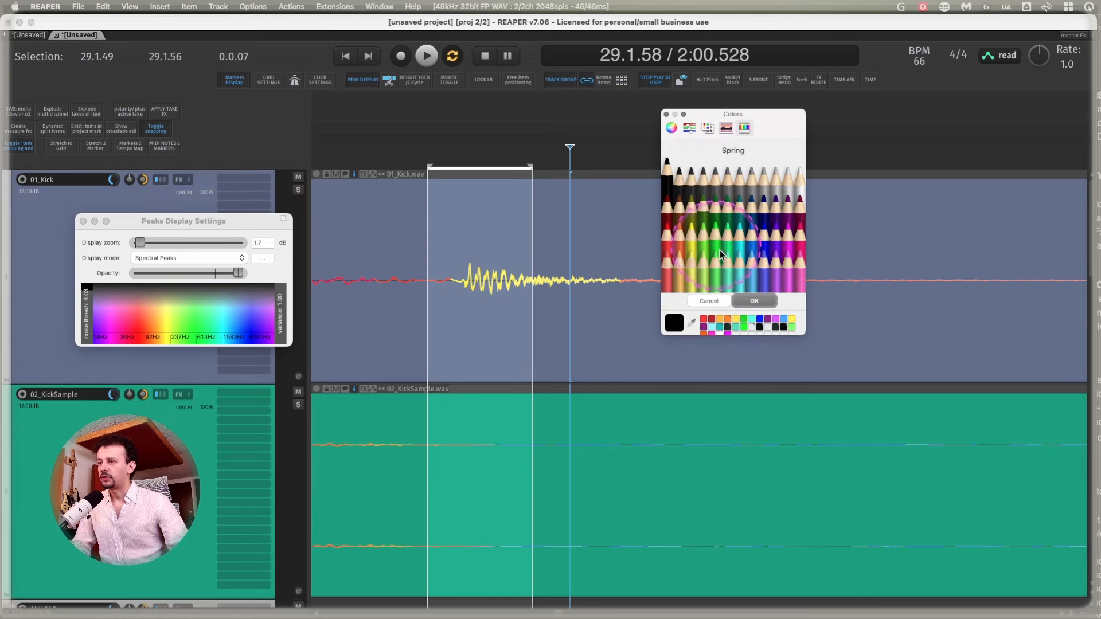
pyautogui.click(754, 301)
# - Compare the spectral colors of the kick tracks and delete the section of 02_KickSample between its two kick hits
pyautogui.scroll(-5, 479, 287)
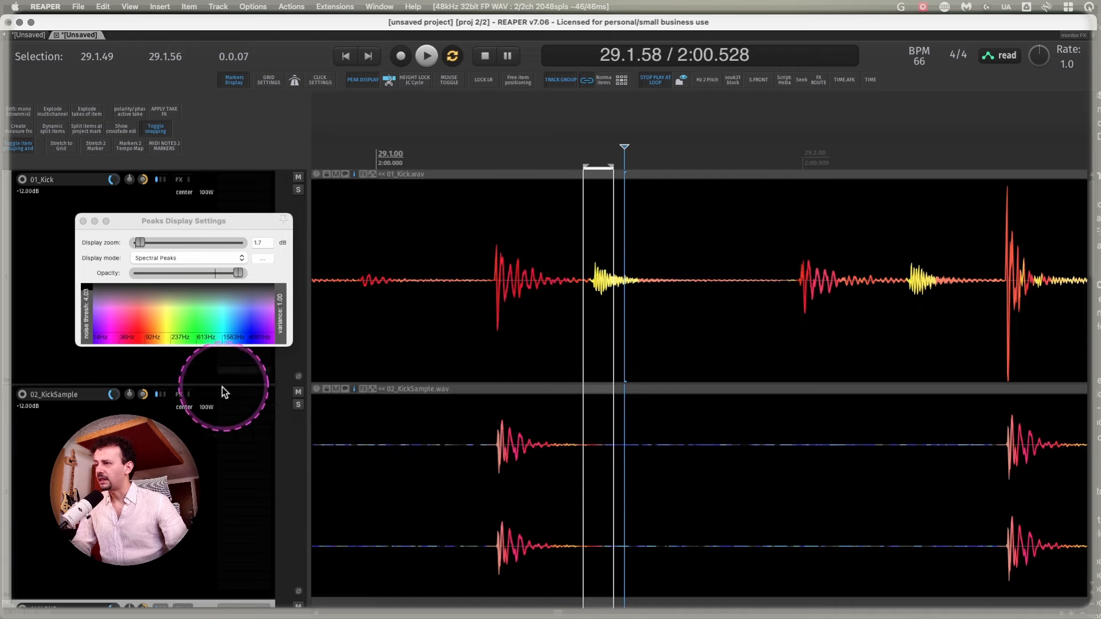
pyautogui.scroll(-3, 188, 411)
pyautogui.scroll(3, 188, 411)
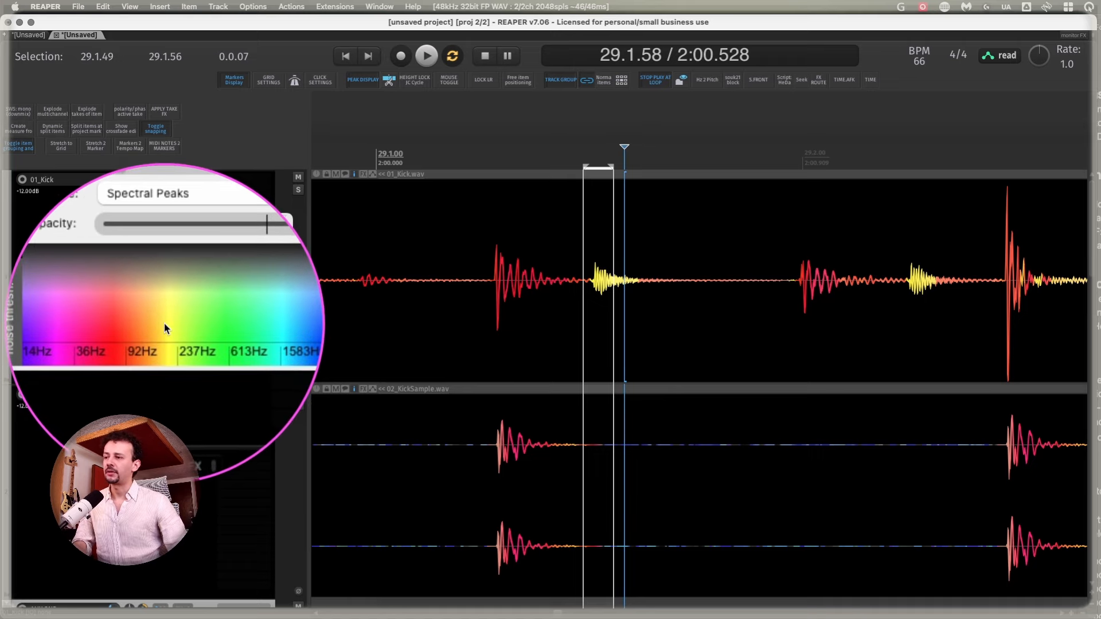
pyautogui.click(626, 454)
pyautogui.moveTo(586, 500); pyautogui.dragTo(997, 480)
pyautogui.press('Delete')
pyautogui.scroll(5, 501, 415)
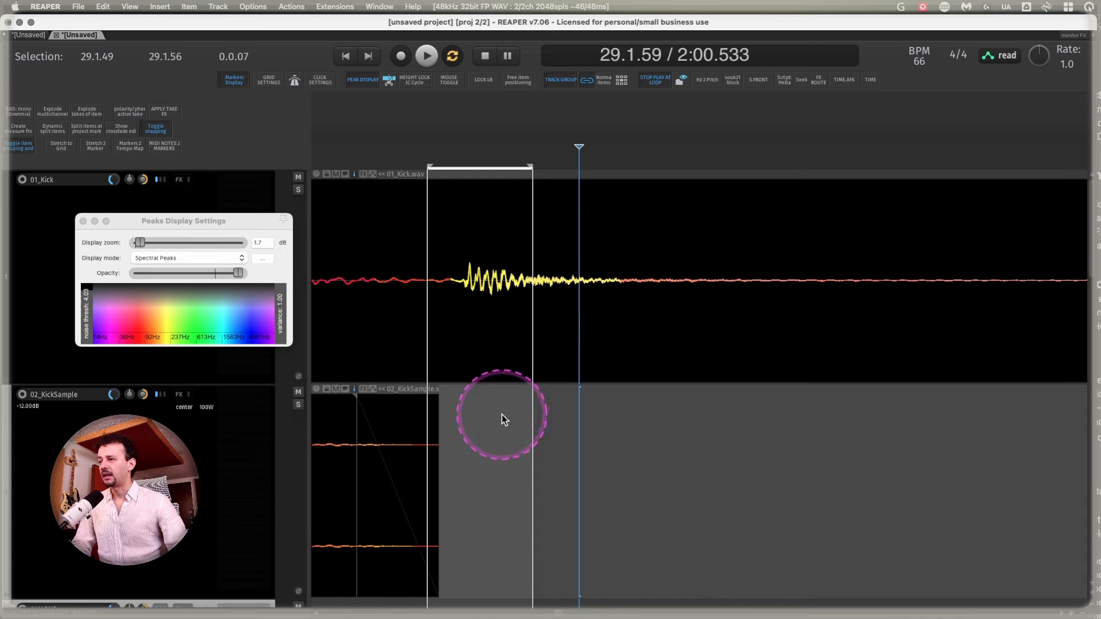
# - Group the 03_Snare and 04_SnareSample tracks in a new folder track named AUX SNARE
pyautogui.scroll(-6, 513, 401)
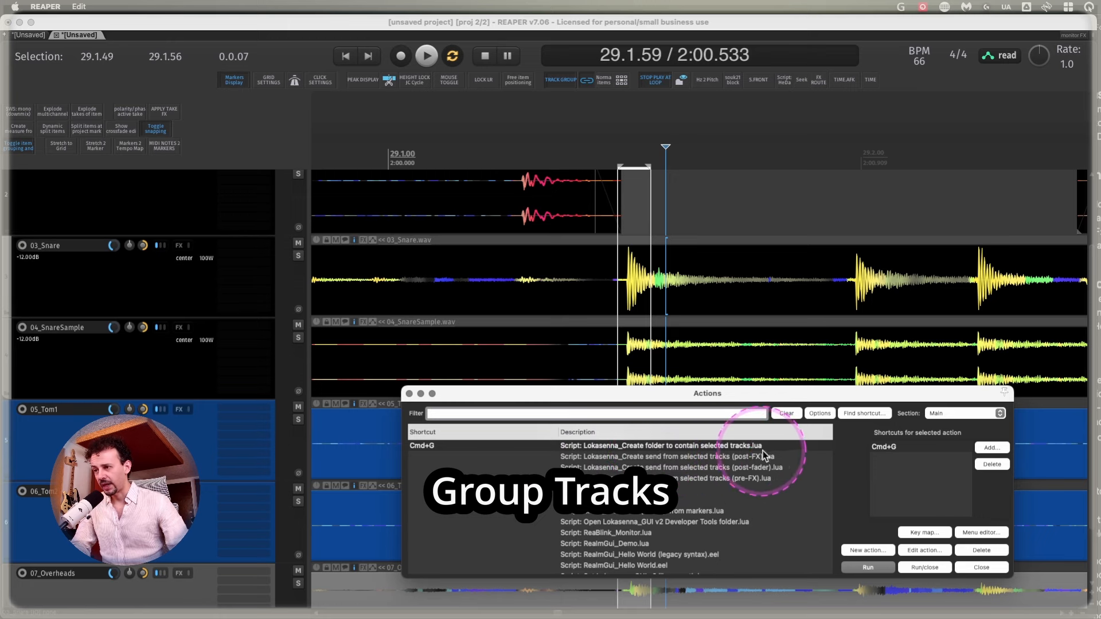
pyautogui.click(409, 393)
pyautogui.keyDown('shift'); pyautogui.click(150, 356); pyautogui.keyUp('shift')
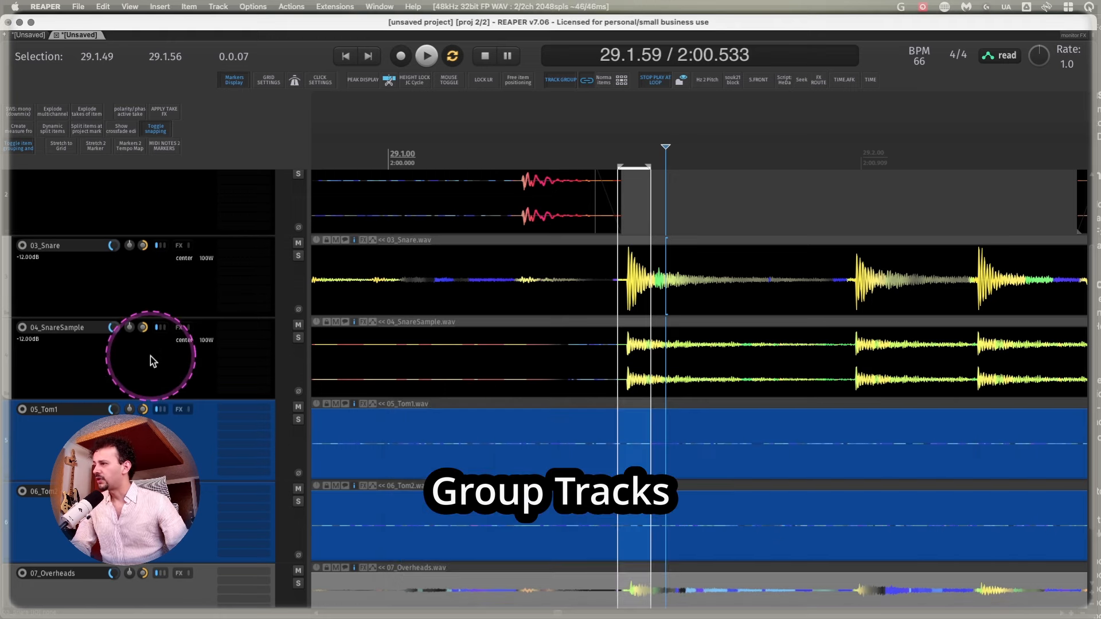
pyautogui.press('super+g')
pyautogui.write('AUX SNARE')
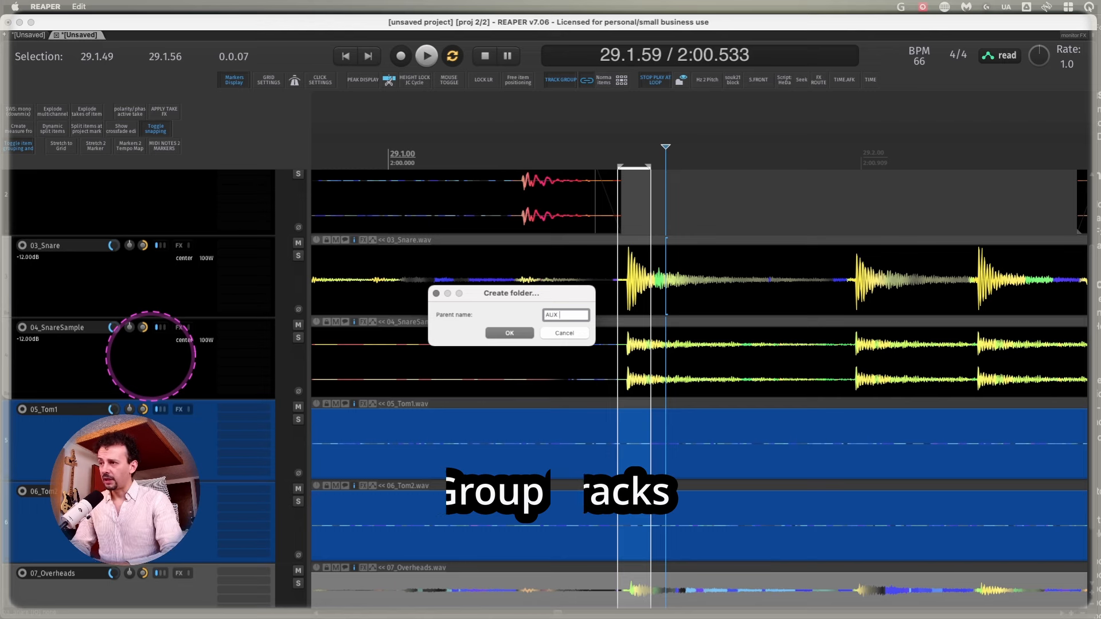
pyautogui.press('Return')
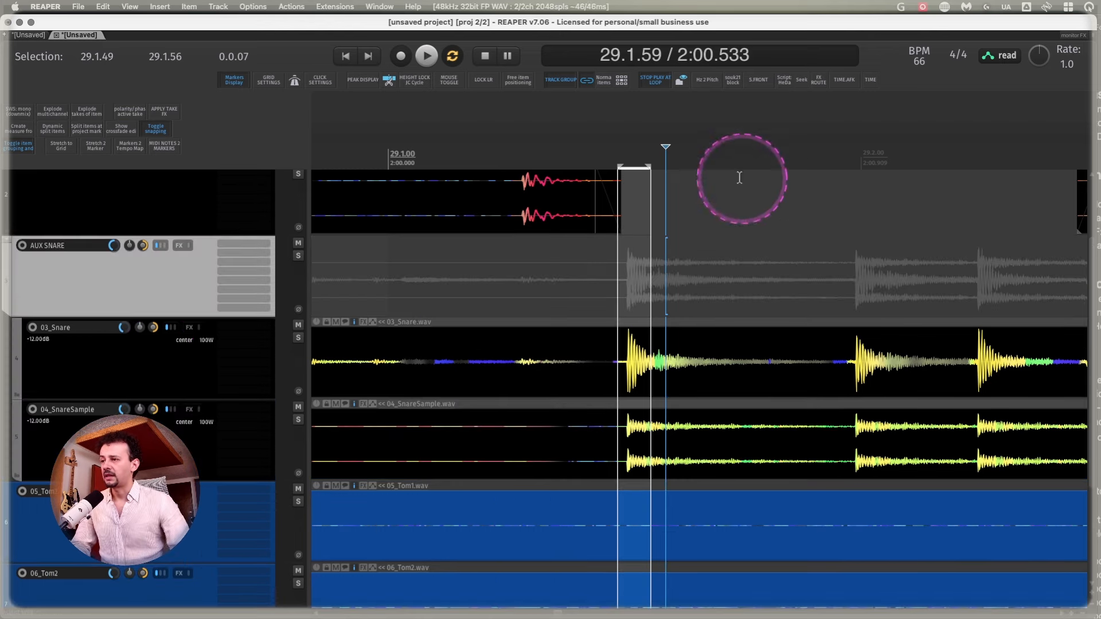
# - Try inserting a MIDI item on AUX SNARE across the 29.1.49 to 29.1.56 time selection, and undo it
pyautogui.moveTo(609, 241); pyautogui.dragTo(718, 458)
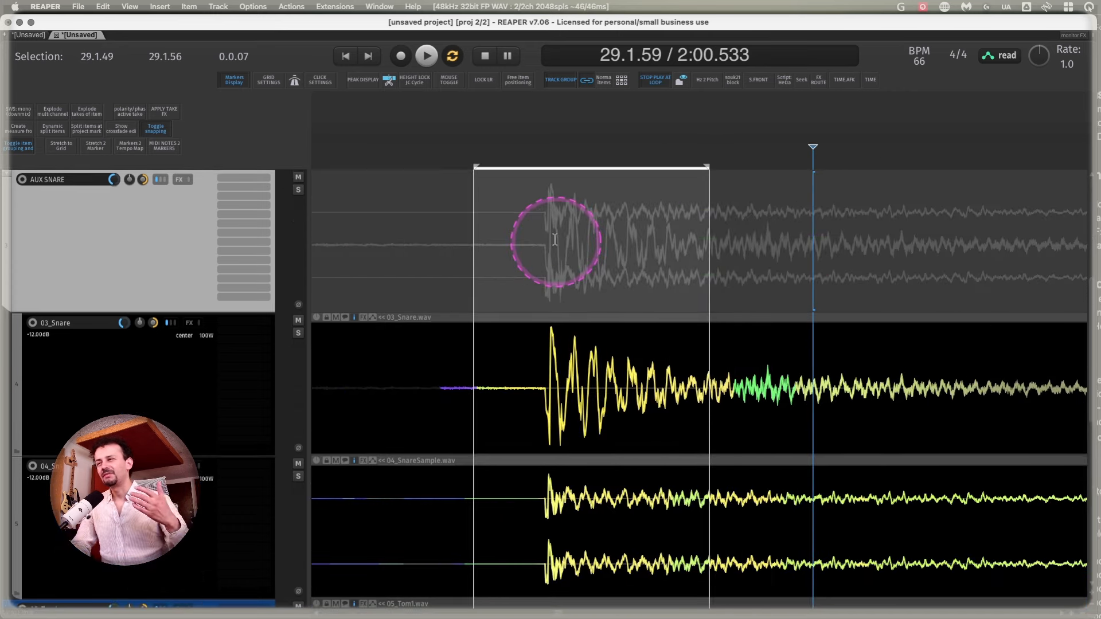
pyautogui.click(139, 242)
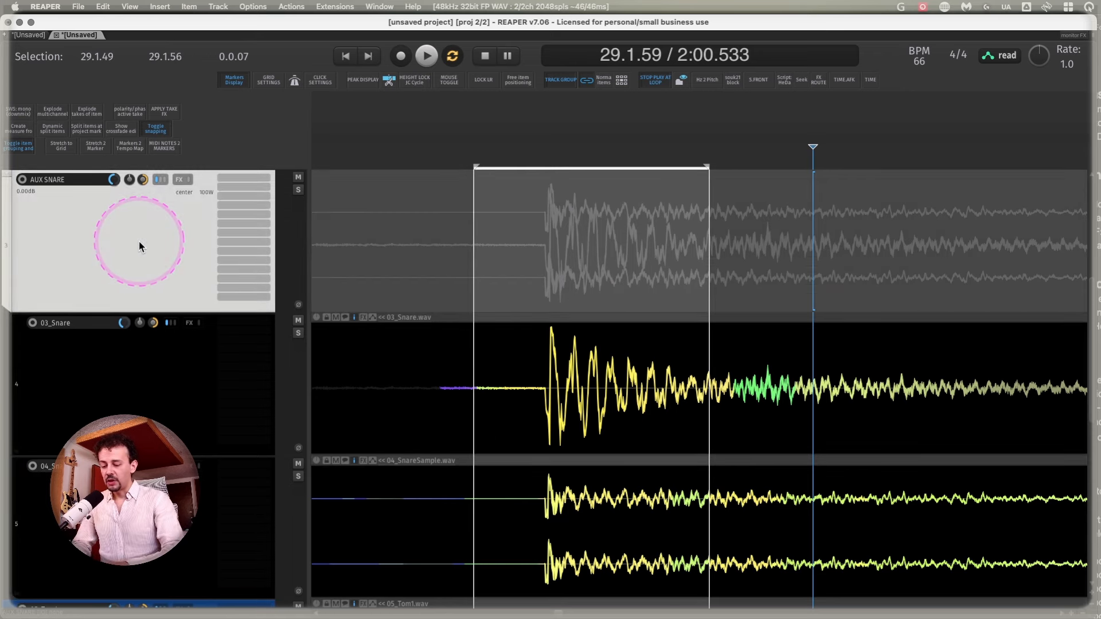
pyautogui.hotkey('shift', '/')
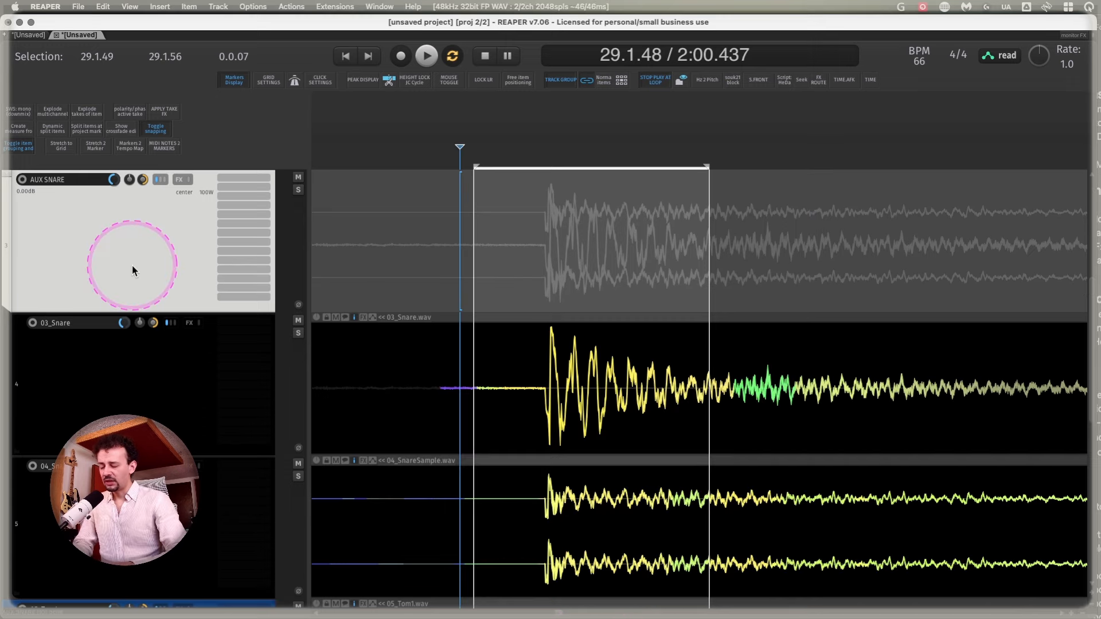
pyautogui.hotkey('ctrl', 'm')
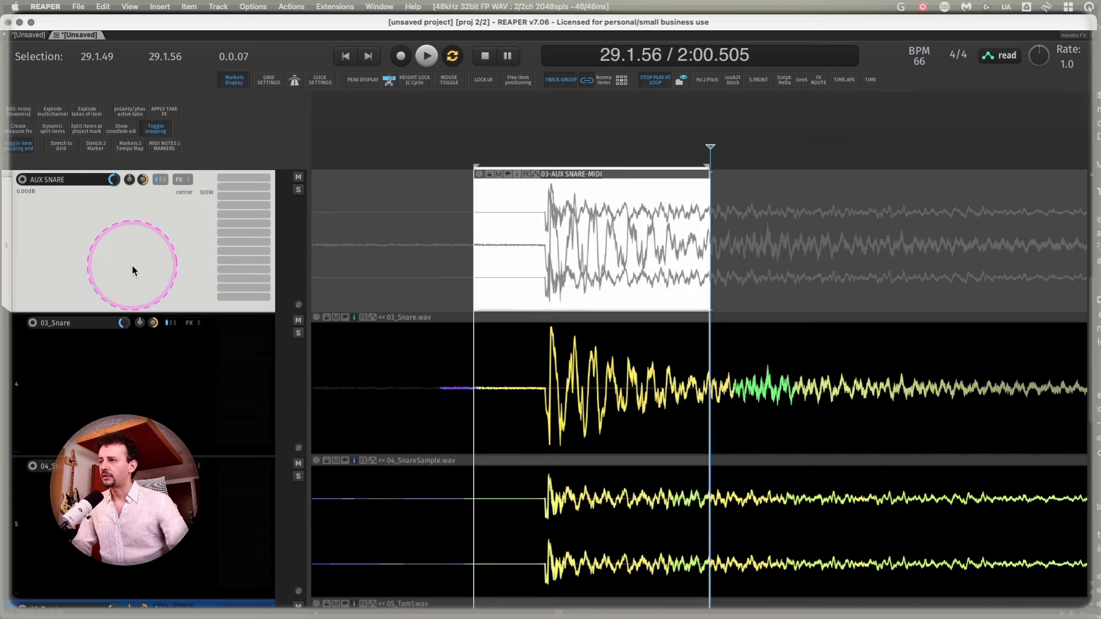
pyautogui.scroll(-2, 645, 218)
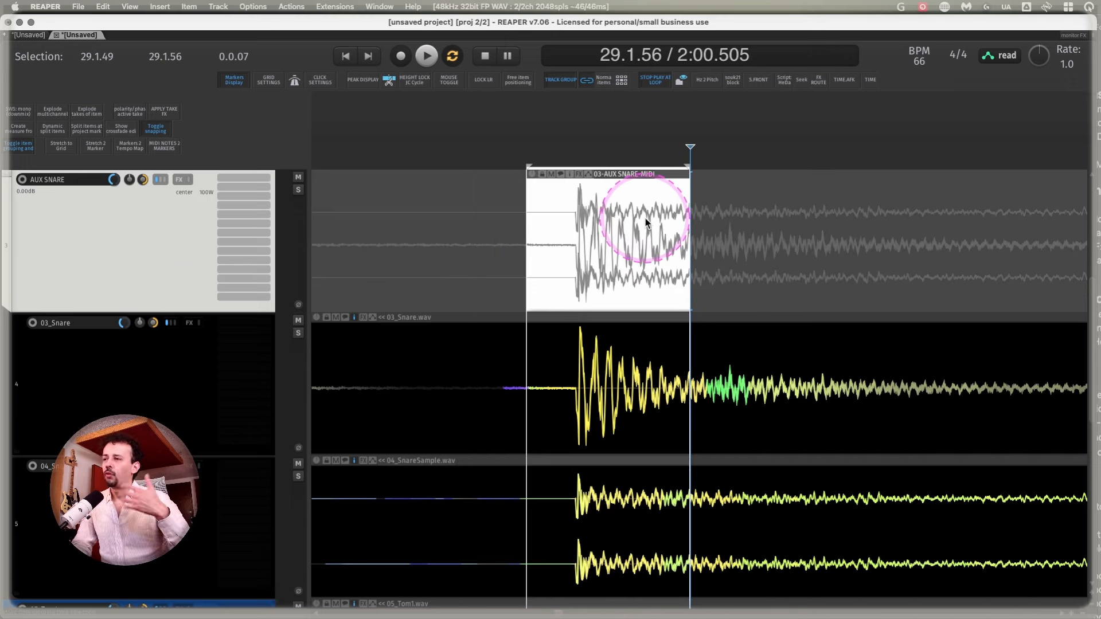
pyautogui.hotkey('ctrl', 'z')
# - Set the time selection to the full length of the 03_Snare item and select the AUX SNARE track
pyautogui.click(622, 344)
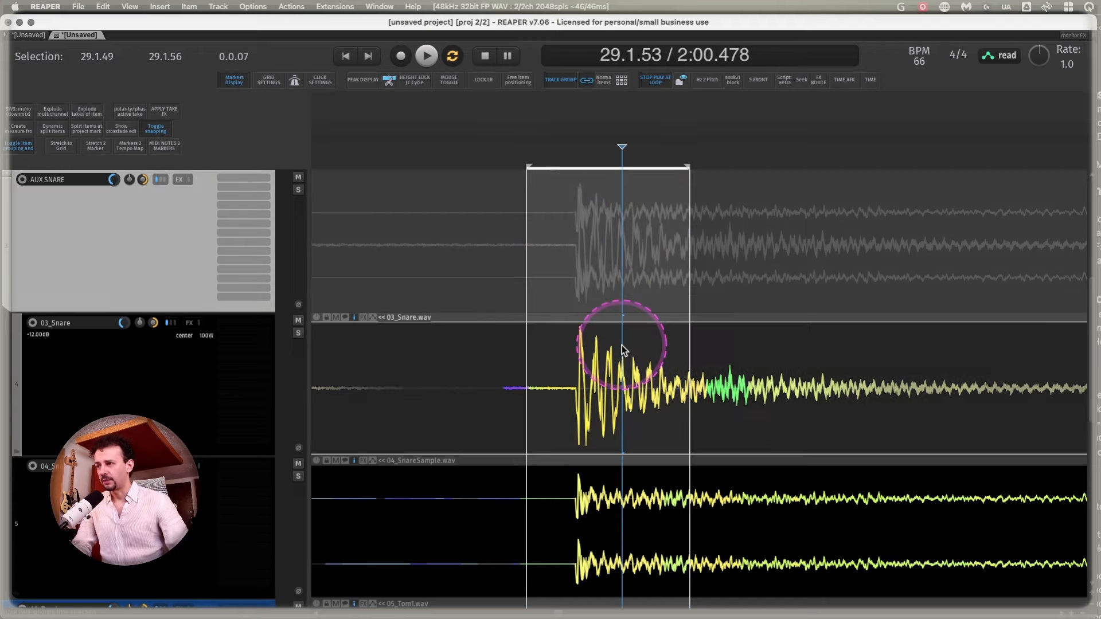
pyautogui.click(565, 226)
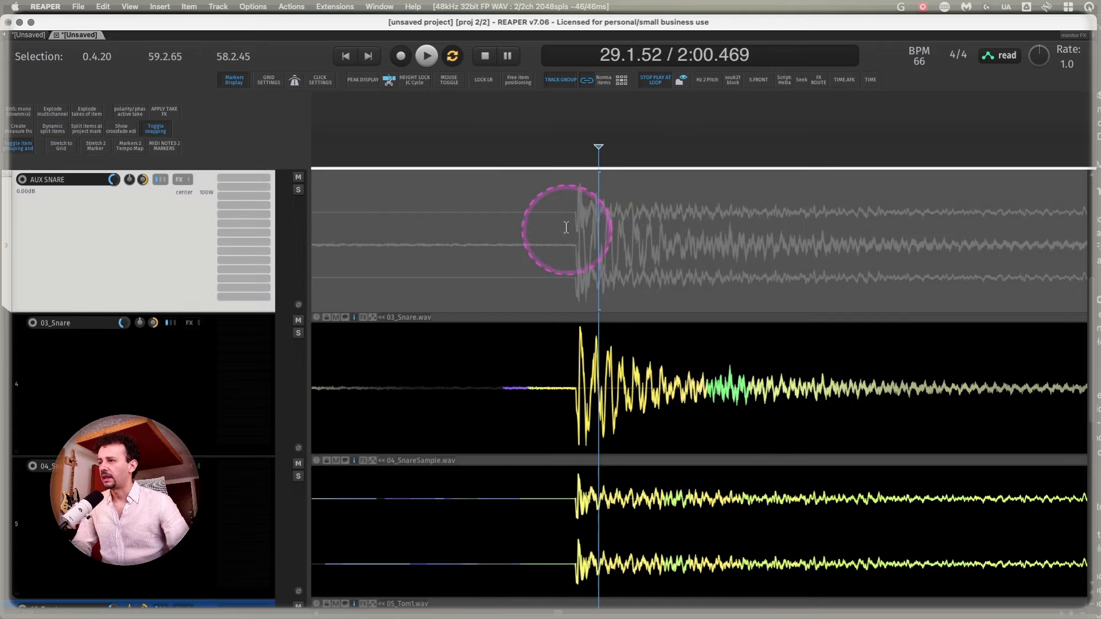
pyautogui.scroll(-4, 624, 392)
pyautogui.scroll(-5, 621, 388)
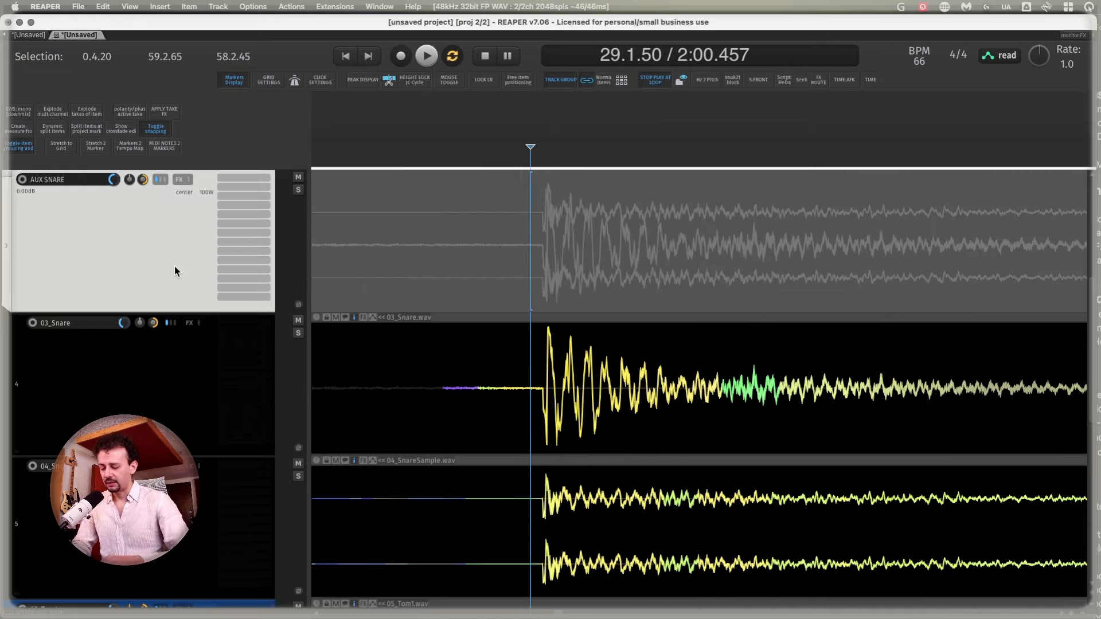
pyautogui.hotkey('shift', '/')
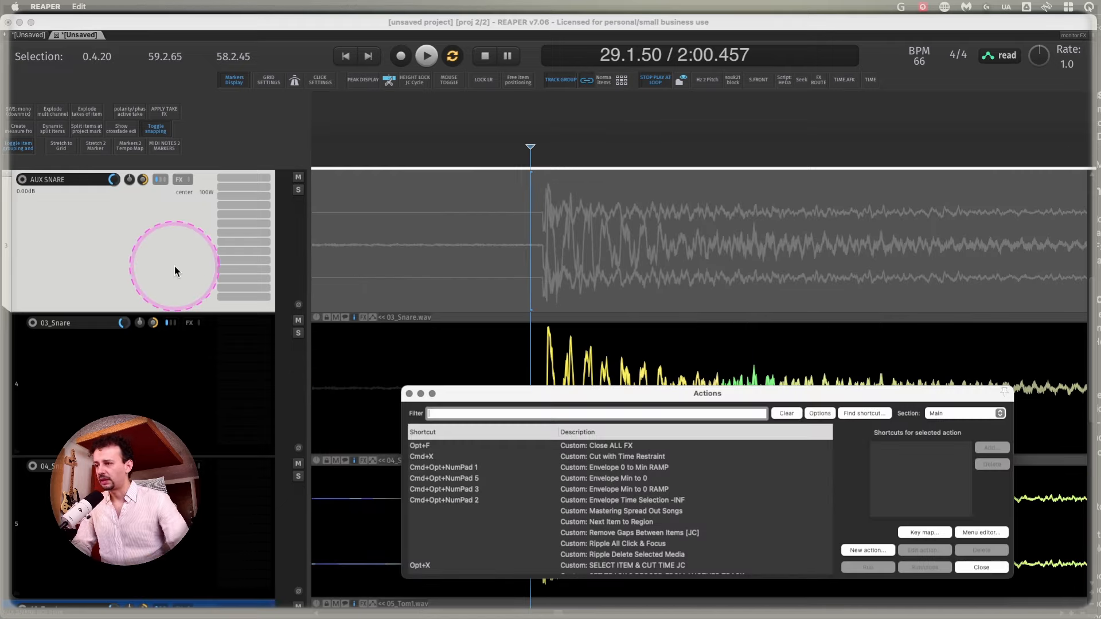
pyautogui.click(843, 413)
pyautogui.press('super+shift+m')
pyautogui.press('Escape')
# - Find the action Insert new MIDI item and run it on AUX SNARE across the full-length time selection
pyautogui.scroll(-10, 610, 290)
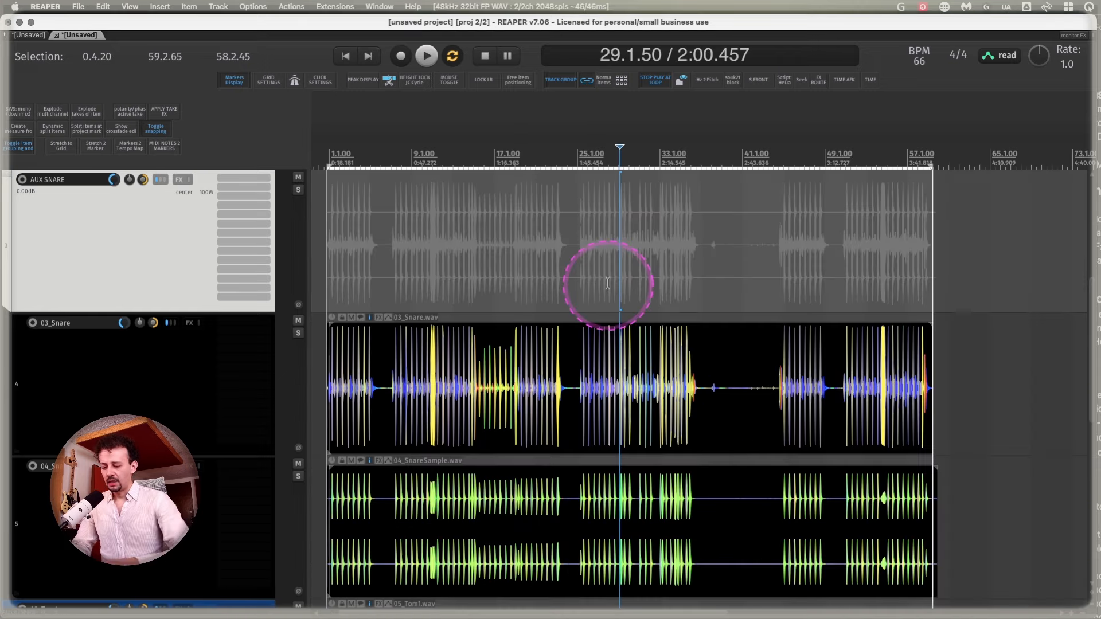
pyautogui.hotkey('shift', '/')
pyautogui.click(858, 414)
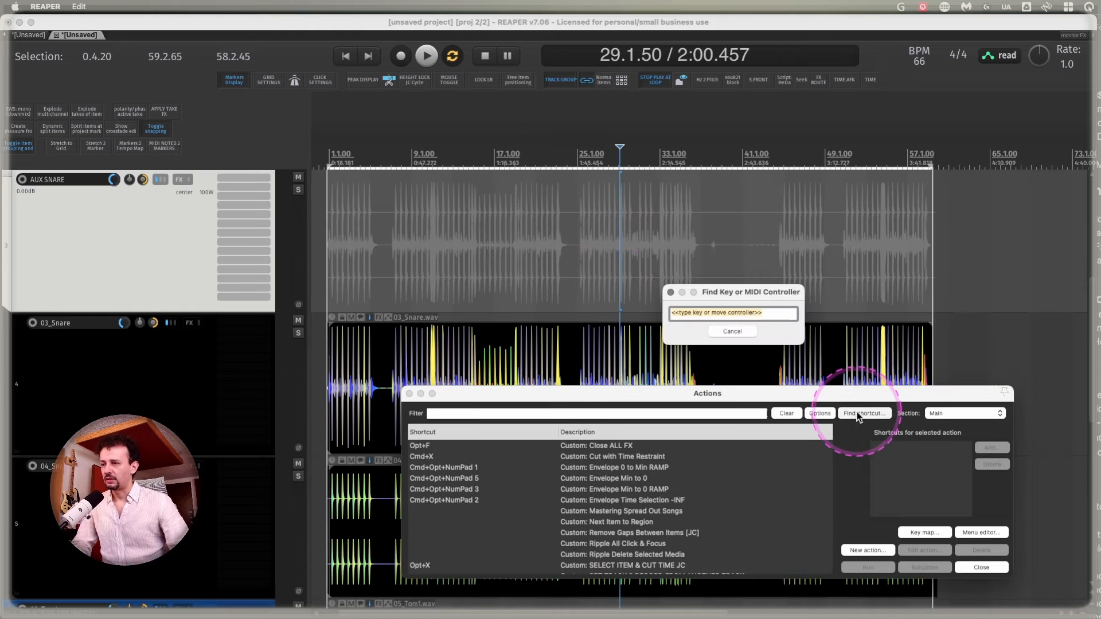
pyautogui.press('super+shift+m')
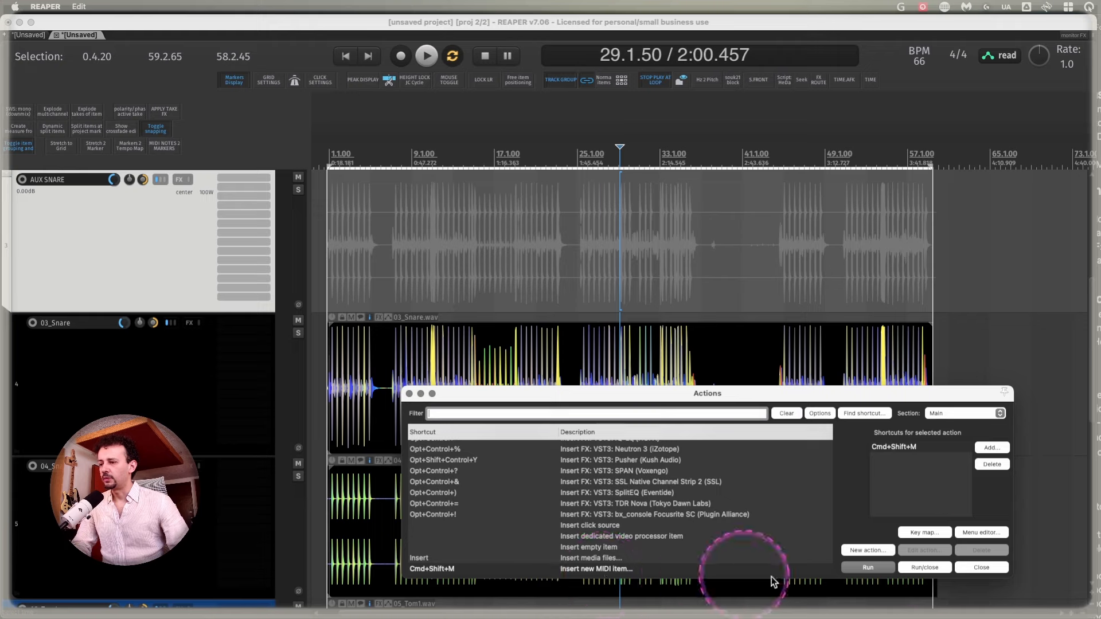
pyautogui.click(926, 568)
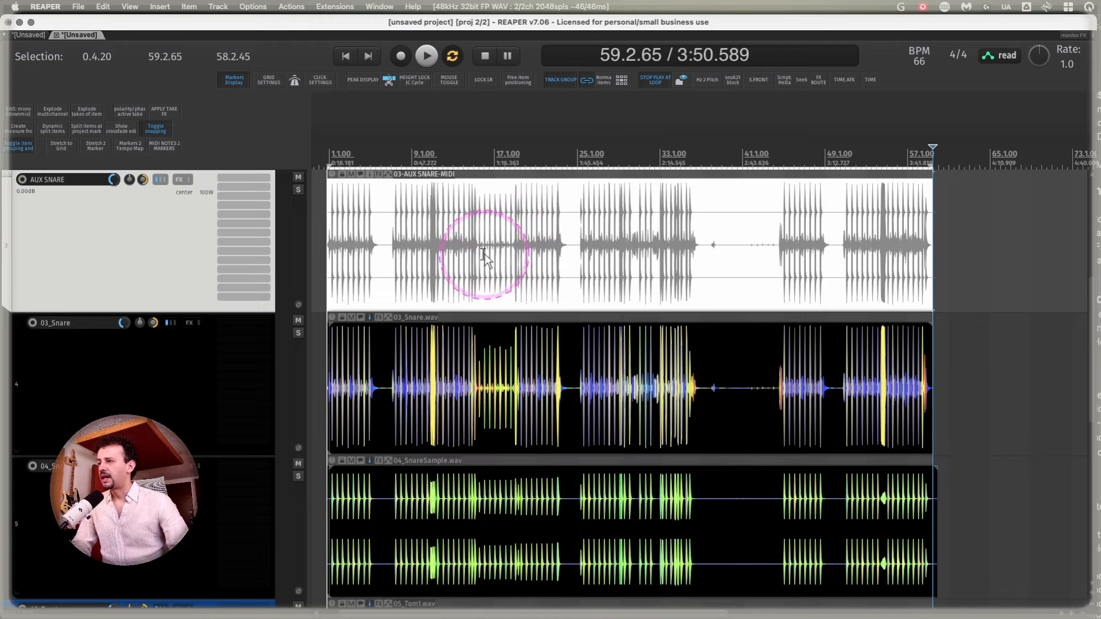
# - Compare the waveform overlay in the AUX SNARE MIDI item with the 03_Snare and 04_SnareSample waveforms at the snare hit near 19.1.33
pyautogui.moveTo(510, 287); pyautogui.dragTo(522, 496)
pyautogui.scroll(10, 591, 238)
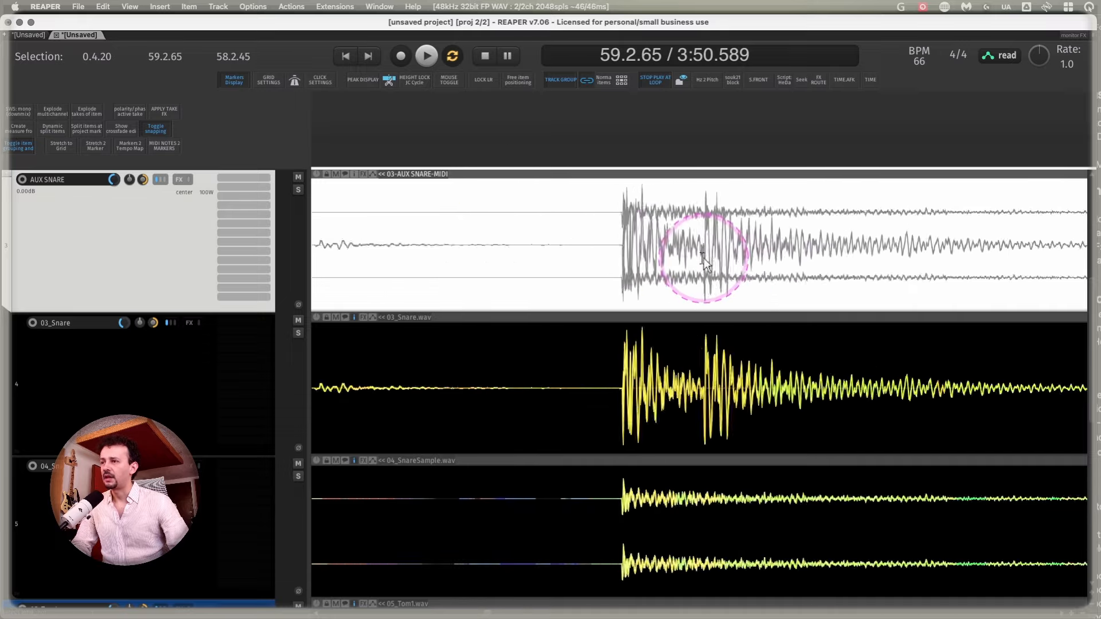
pyautogui.scroll(6, 604, 257)
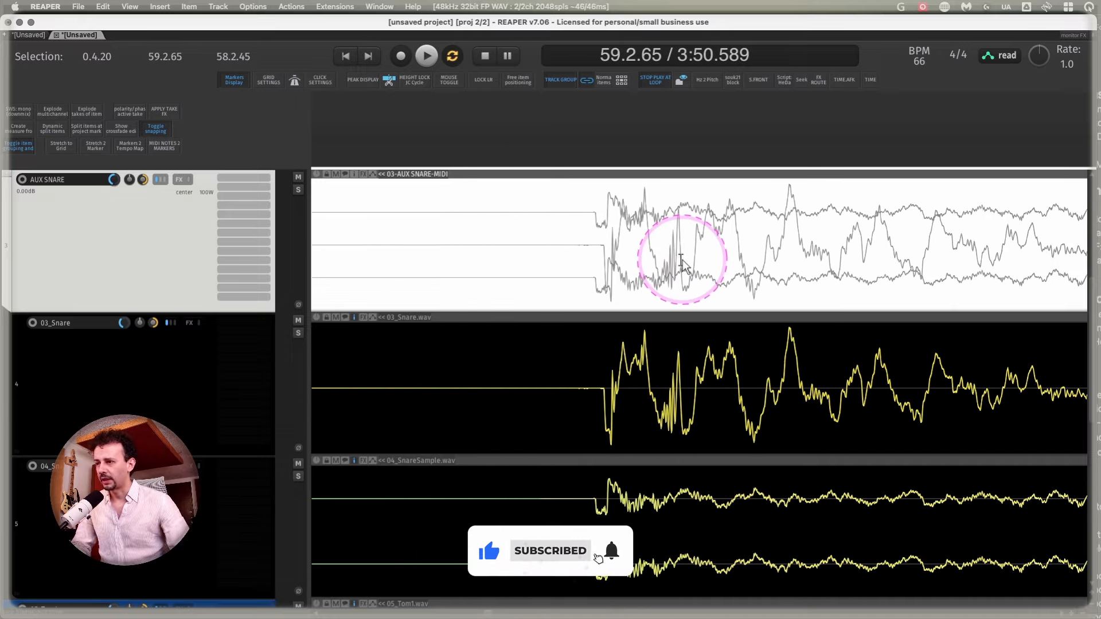
pyautogui.scroll(4, 617, 344)
pyautogui.moveTo(573, 467); pyautogui.dragTo(604, 494)
pyautogui.scroll(-3, 688, 270)
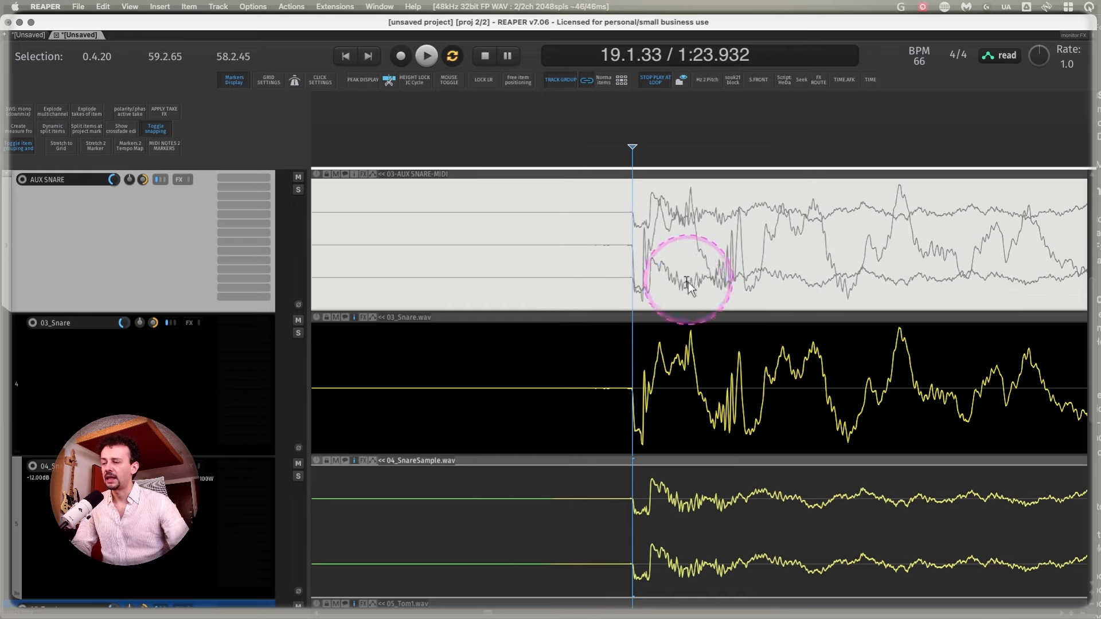
pyautogui.scroll(-2, 774, 498)
# - Switch the 04_SnareSample item to mono and compare its waveform with the AUX SNARE overlay
pyautogui.click(774, 498)
pyautogui.press('m')
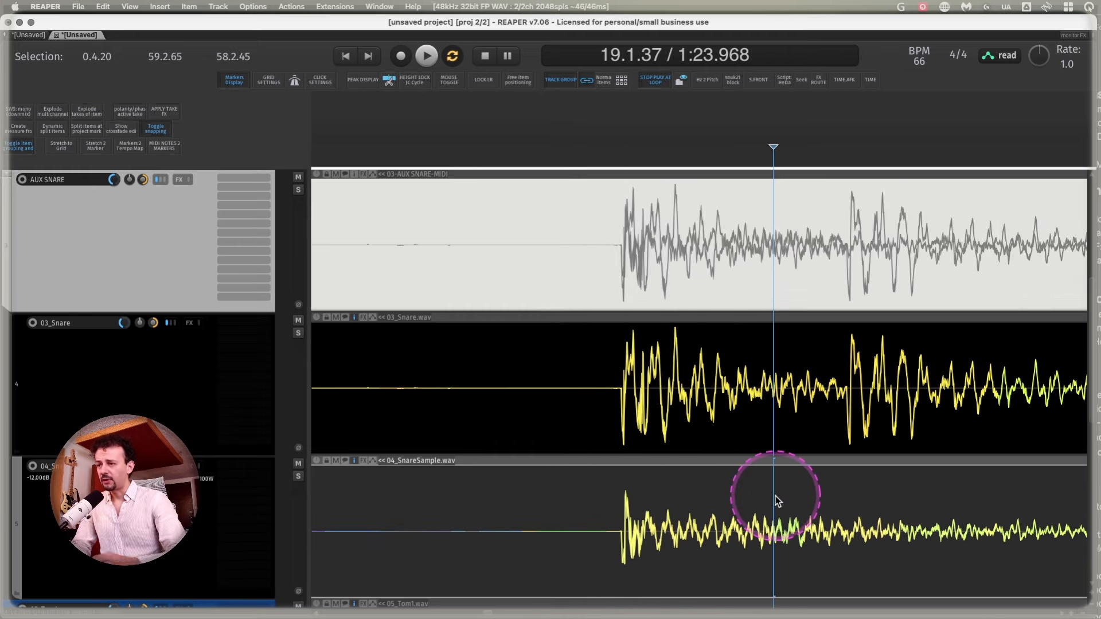
pyautogui.scroll(3, 685, 486)
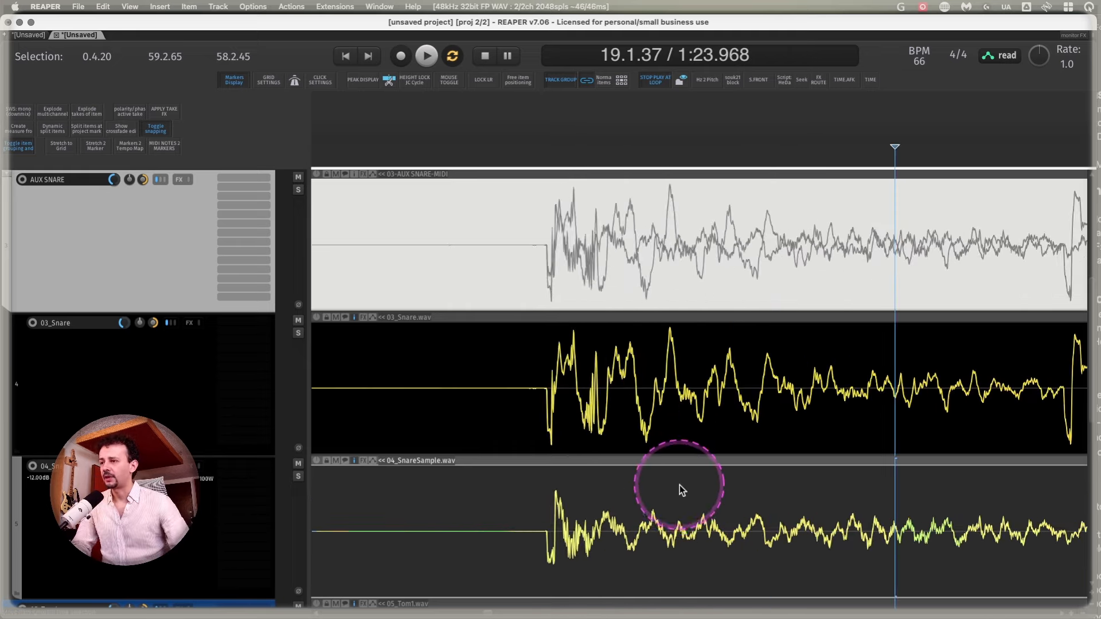
pyautogui.scroll(-3, 674, 500)
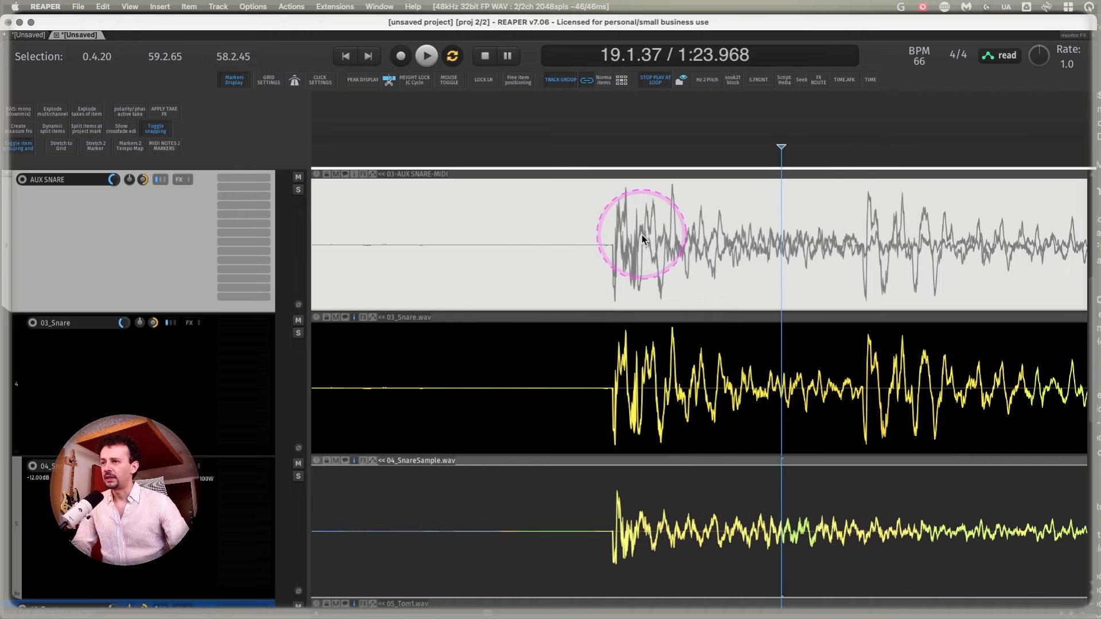
pyautogui.scroll(-4, 597, 226)
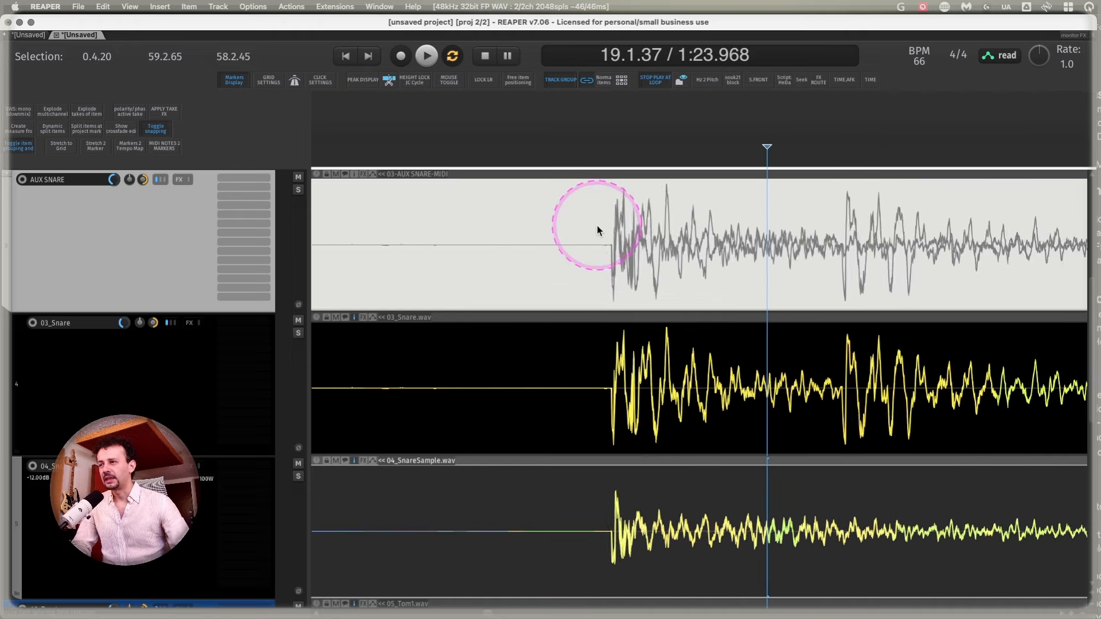
# - Arm AUX SNARE for recording and record the combined snare tracks onto it around the snare hit at 19.1.35
pyautogui.scroll(4, 597, 232)
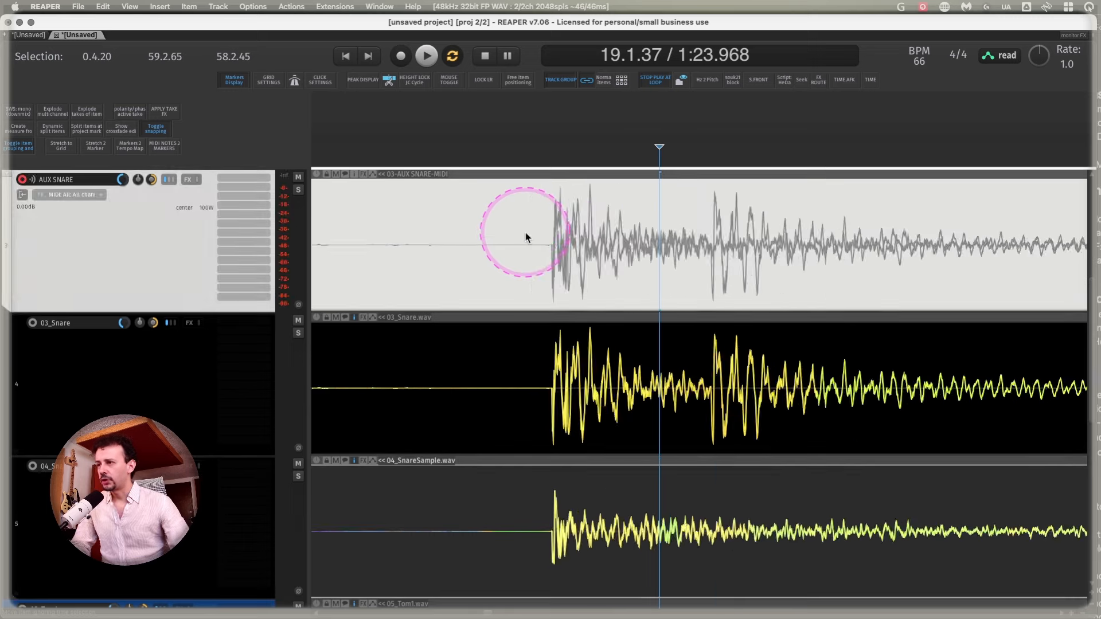
pyautogui.scroll(-4, 559, 239)
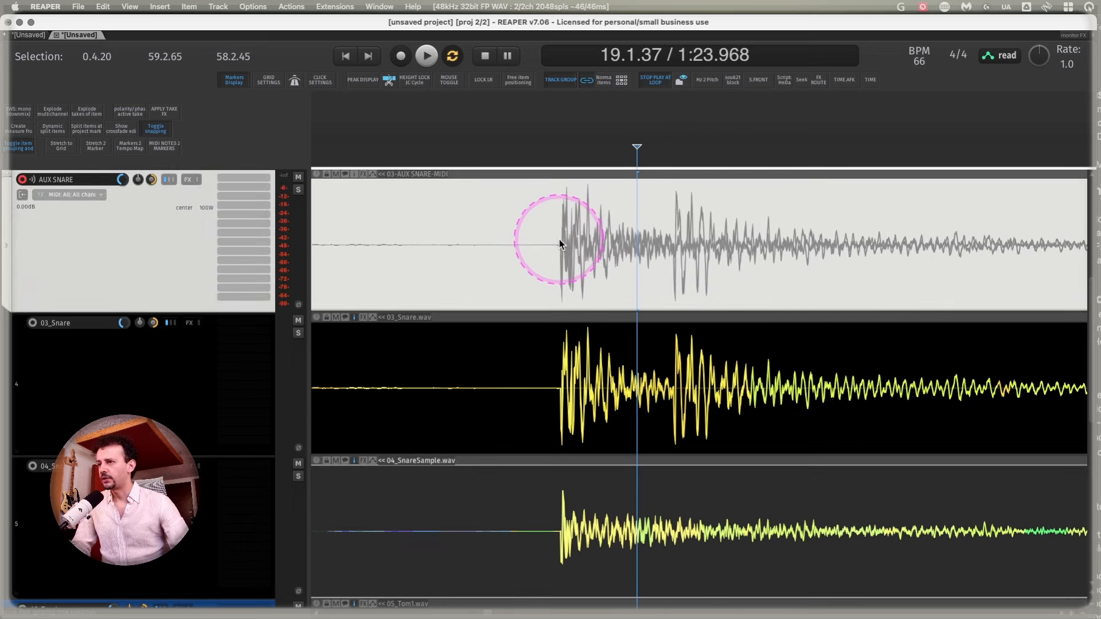
pyautogui.scroll(-5, 560, 239)
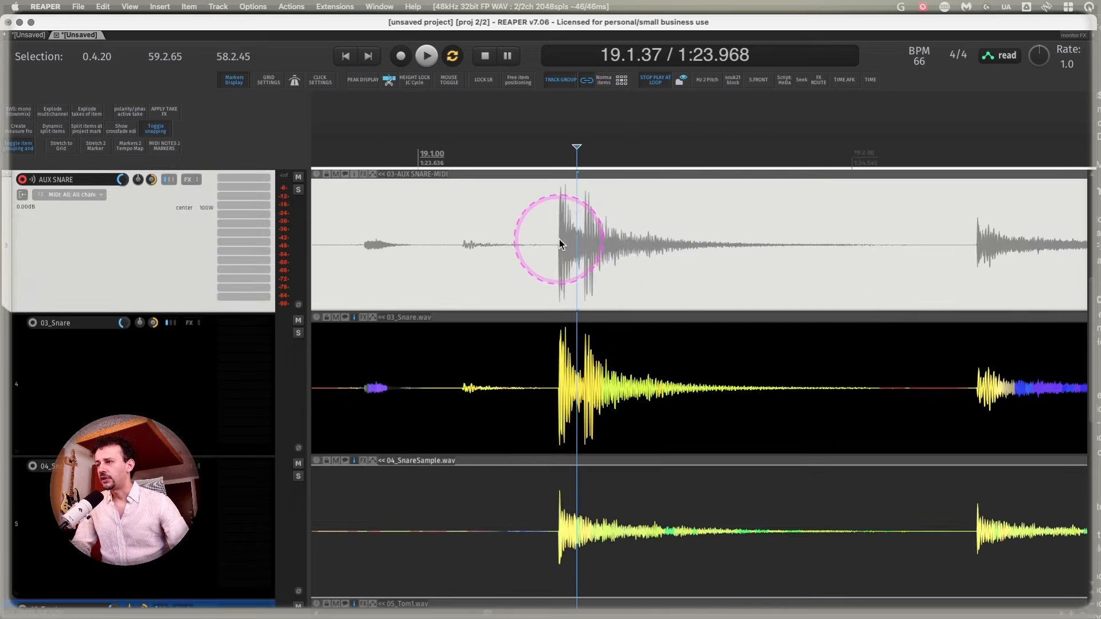
pyautogui.moveTo(565, 246); pyautogui.dragTo(997, 379)
pyautogui.hscroll(2, 997, 379)
pyautogui.scroll(-5, 245, 366)
pyautogui.scroll(5, 244, 365)
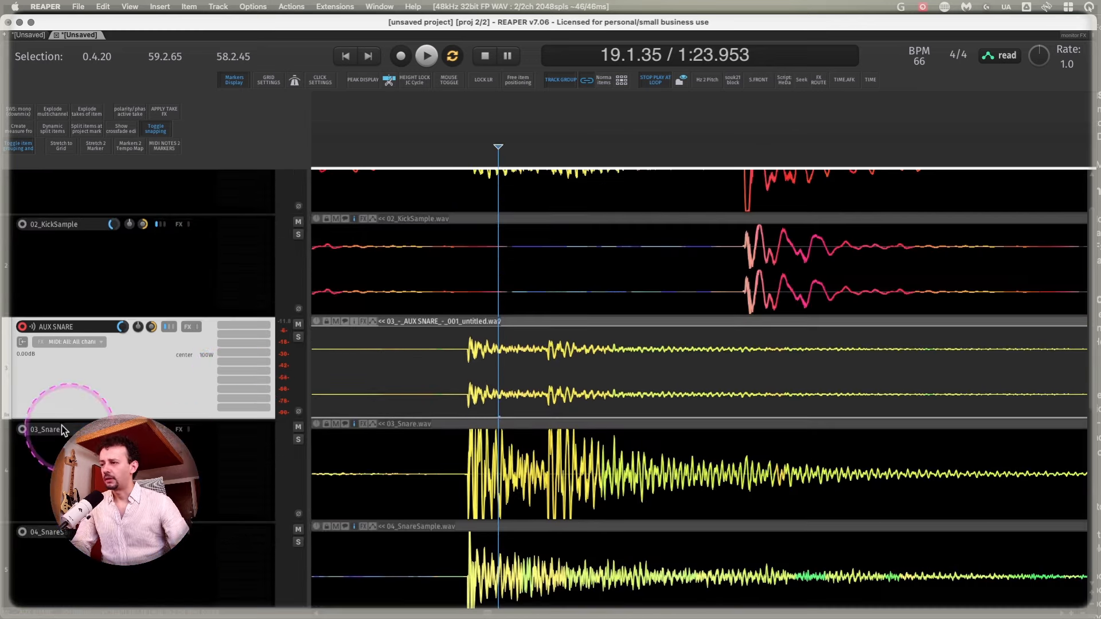
# - Group 01_Kick and 02_KickSample in a folder named AUX KICK and apply the custom action SET TRACK 2 RECORD FROM ANOTHER TRACK
pyautogui.scroll(-1, 143, 421)
pyautogui.scroll(1, 143, 404)
pyautogui.moveTo(755, 255); pyautogui.dragTo(982, 252)
pyautogui.keyDown('shift'); pyautogui.click(133, 334); pyautogui.keyUp('shift')
pyautogui.press('f')
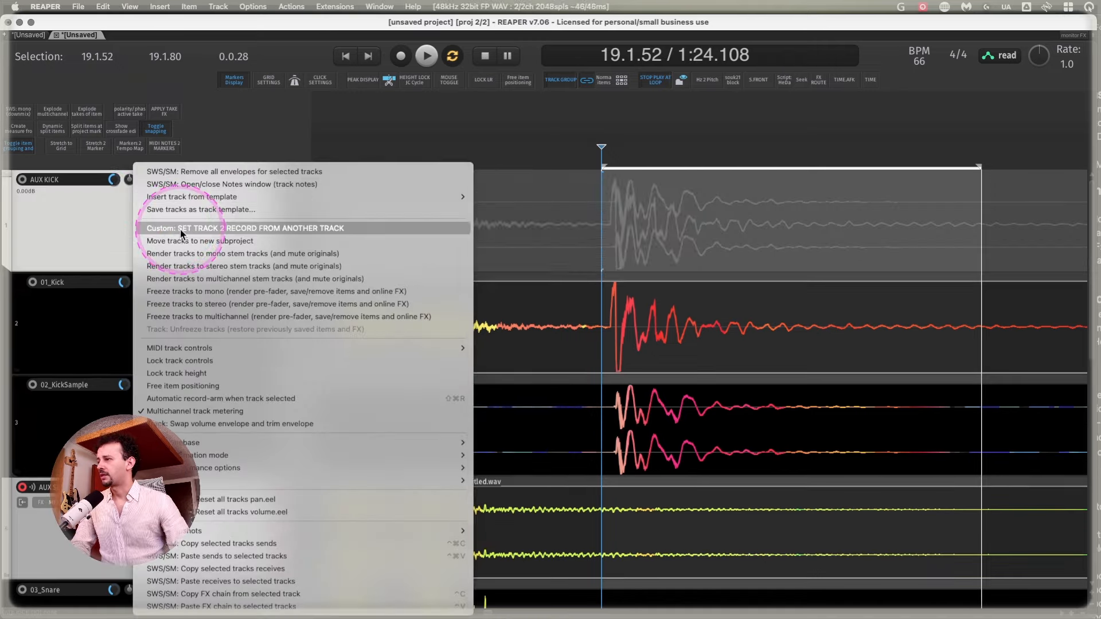
pyautogui.click(180, 231)
# - Record the combined kick tracks onto AUX KICK around bar 19 and take the kick tracks out of its folder
pyautogui.scroll(-3, 411, 208)
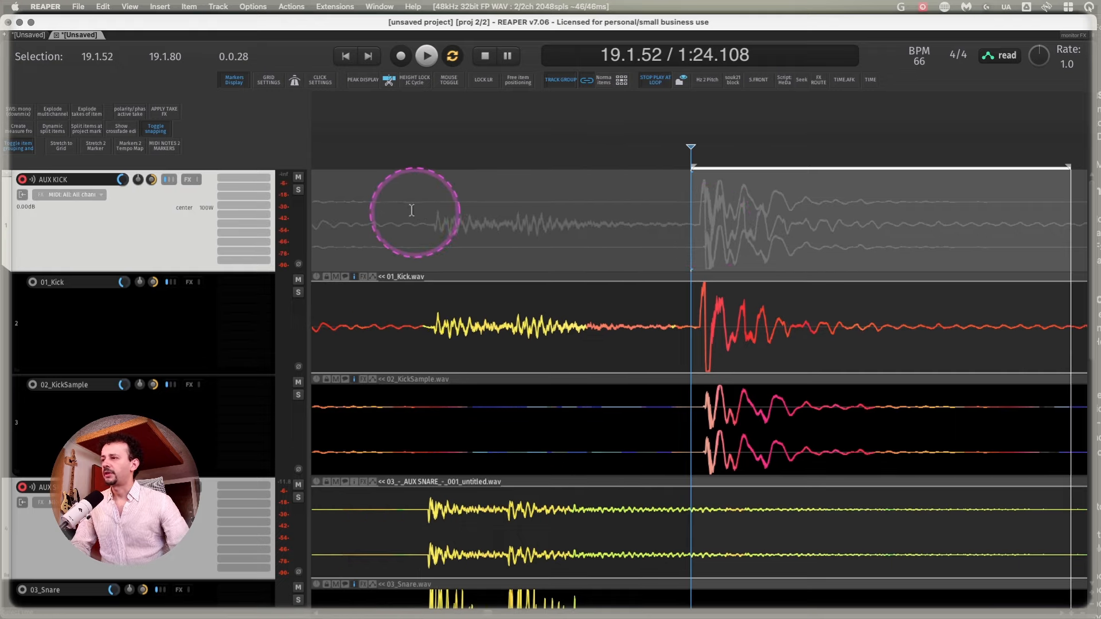
pyautogui.click(411, 209)
pyautogui.click(400, 56)
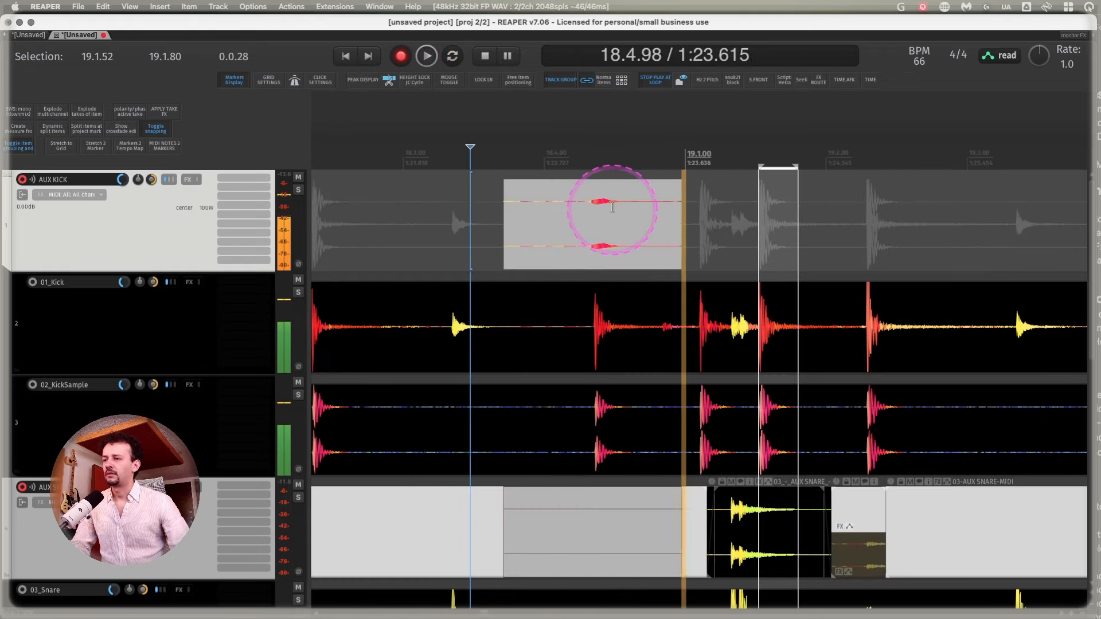
pyautogui.click(400, 56)
pyautogui.hscroll(2, 659, 203)
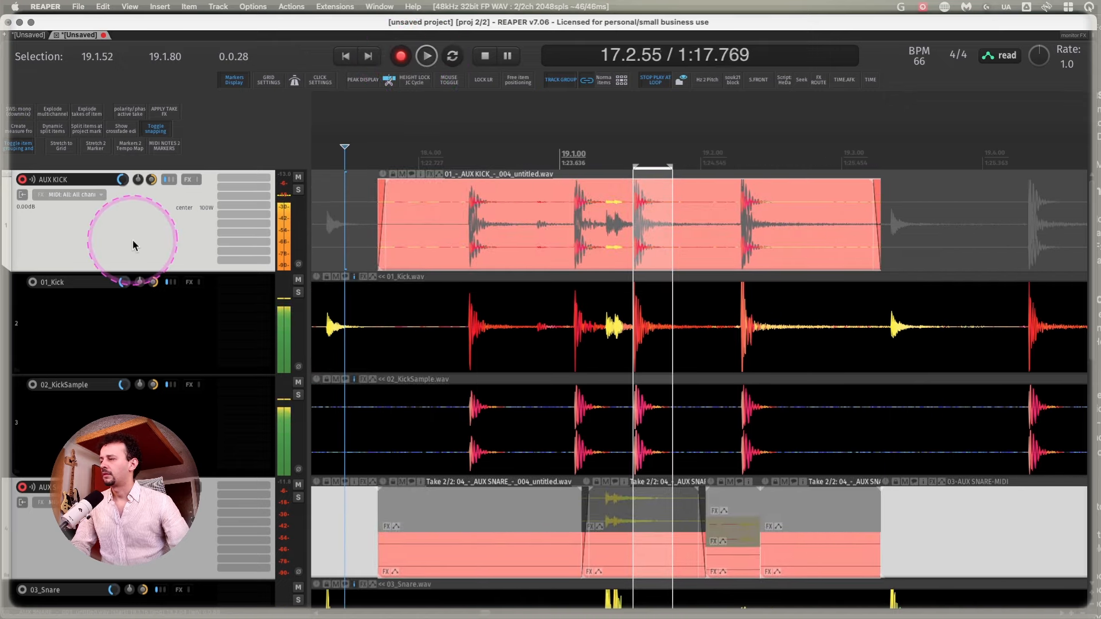
pyautogui.press('F7')
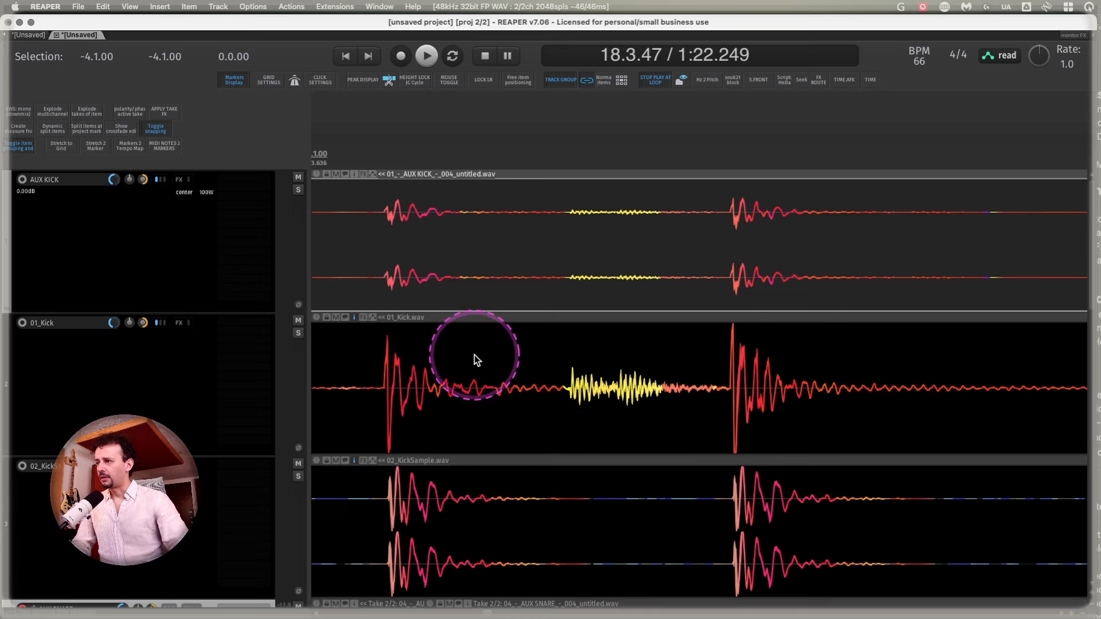
# - Compare the AUX KICK recording with the 01_Kick and 02_KickSample waveforms and set the time selection to 19.1.20 to 19.1.27
pyautogui.scroll(5, 423, 304)
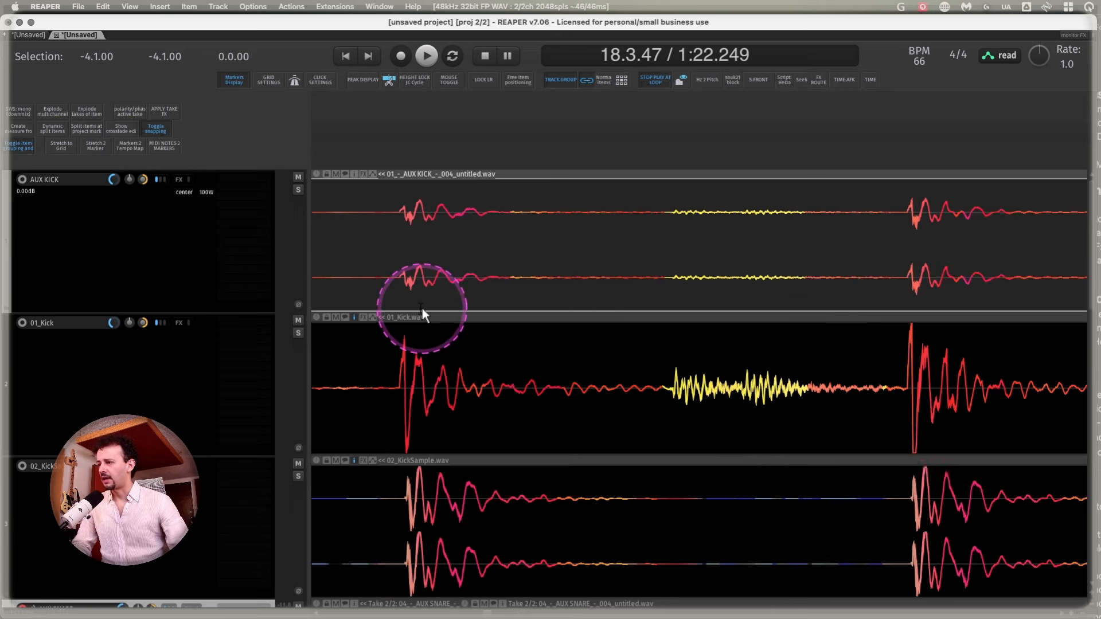
pyautogui.hscroll(-5, 453, 315)
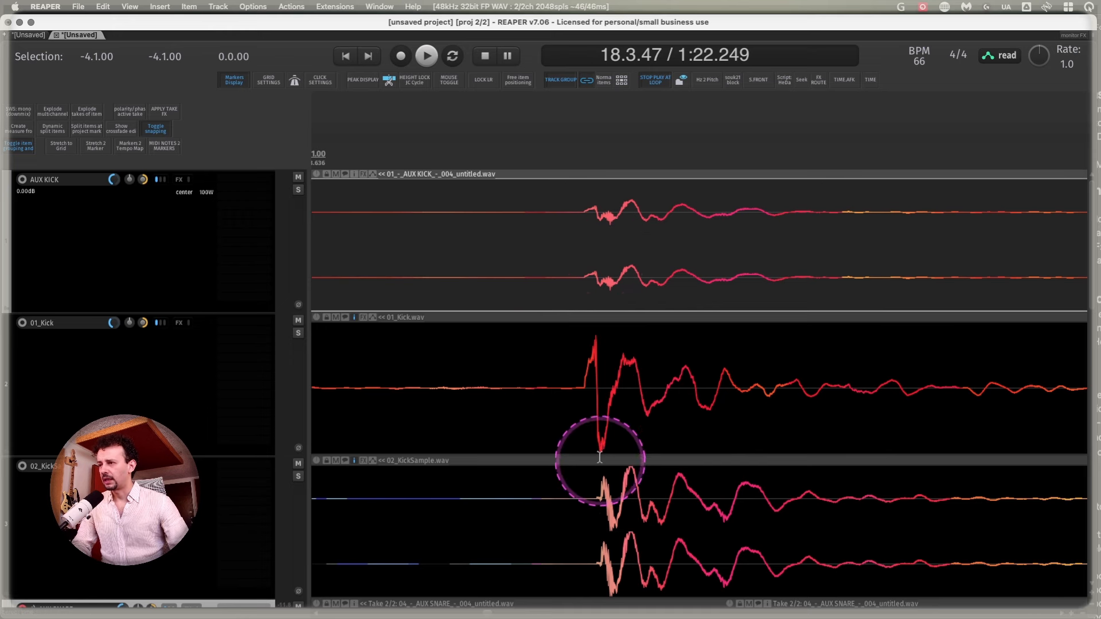
pyautogui.click(604, 351)
pyautogui.scroll(-3, 604, 350)
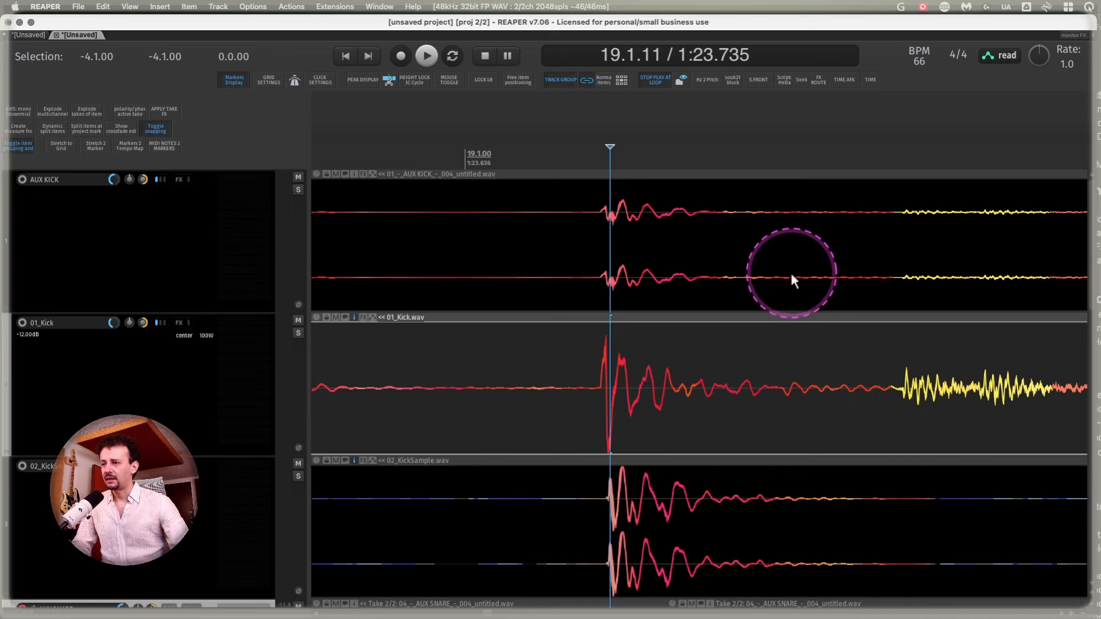
pyautogui.moveTo(826, 277); pyautogui.dragTo(728, 280)
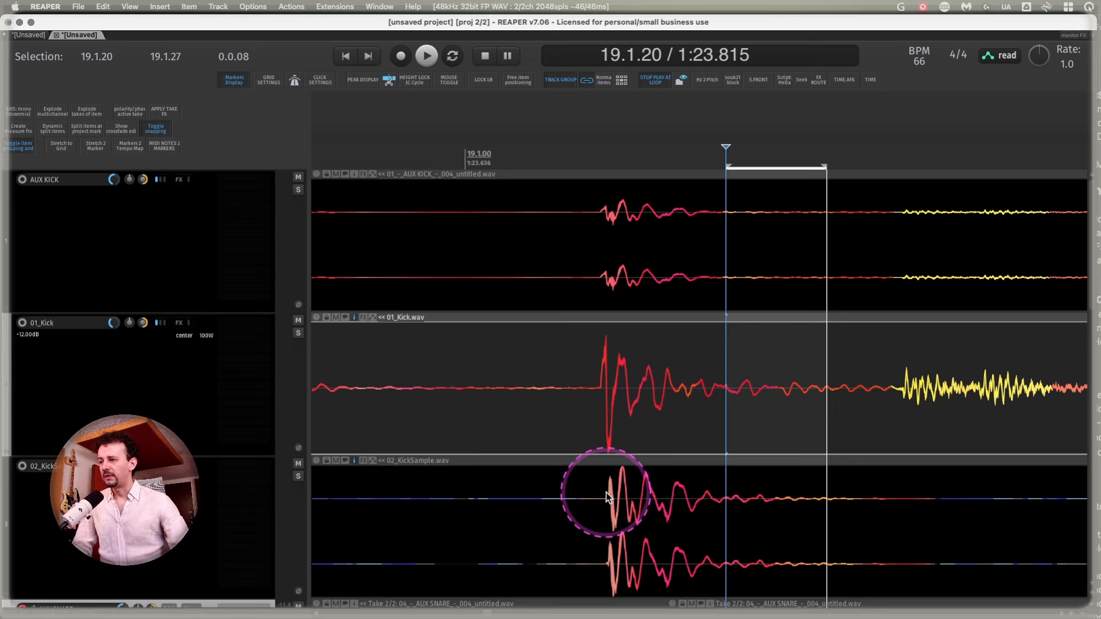
# - Group the kick tracks in a folder named AUX KICK 2 and record them onto it, starting from 18.3.81
pyautogui.click(401, 56)
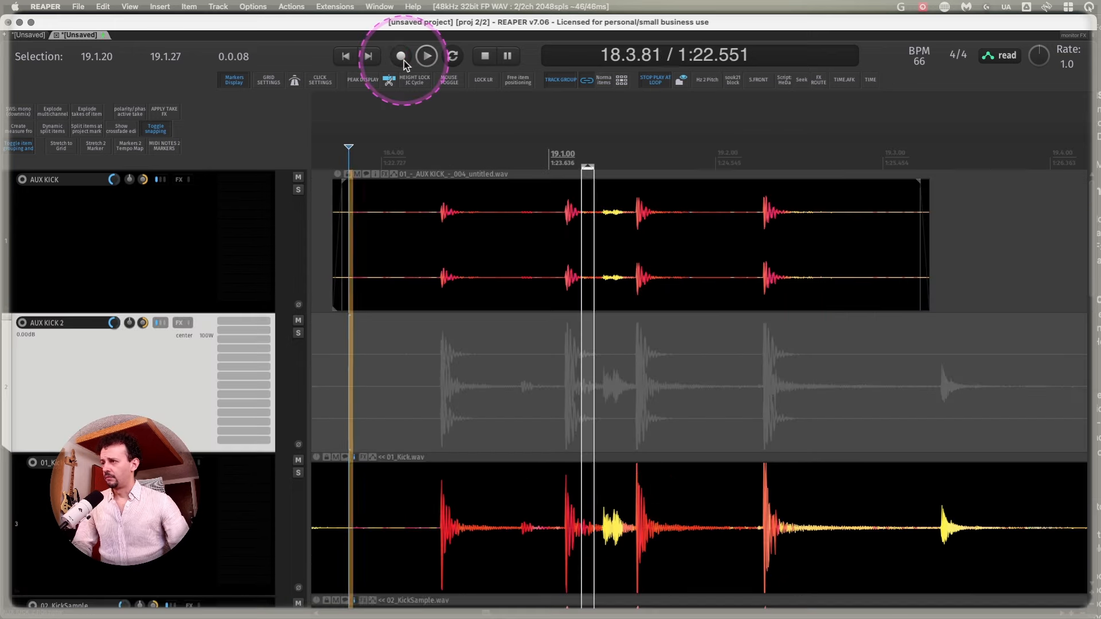
pyautogui.click(401, 56)
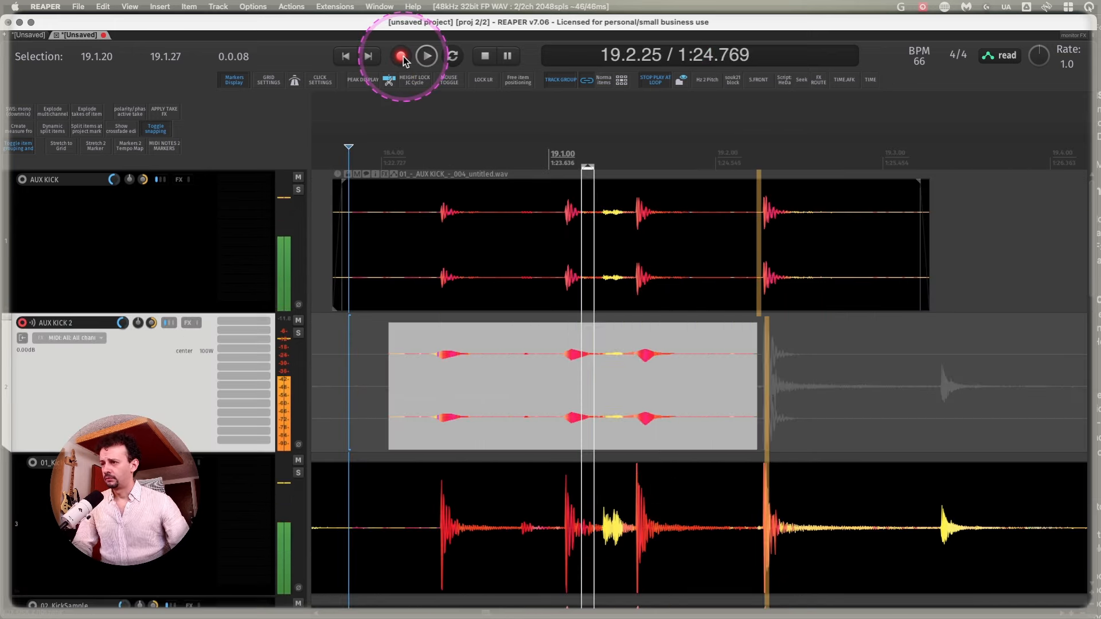
pyautogui.click(401, 56)
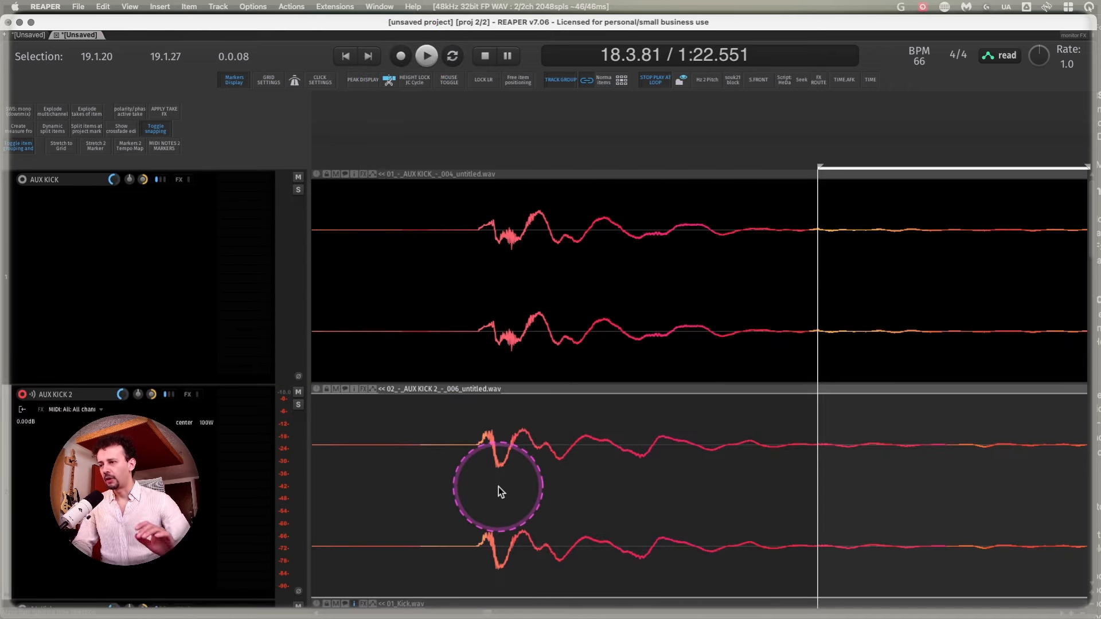
# - Compare the waveforms of the AUX KICK and AUX KICK 2 recordings at the kick hits around bar 19
pyautogui.scroll(-2, 498, 487)
pyautogui.scroll(5, 498, 487)
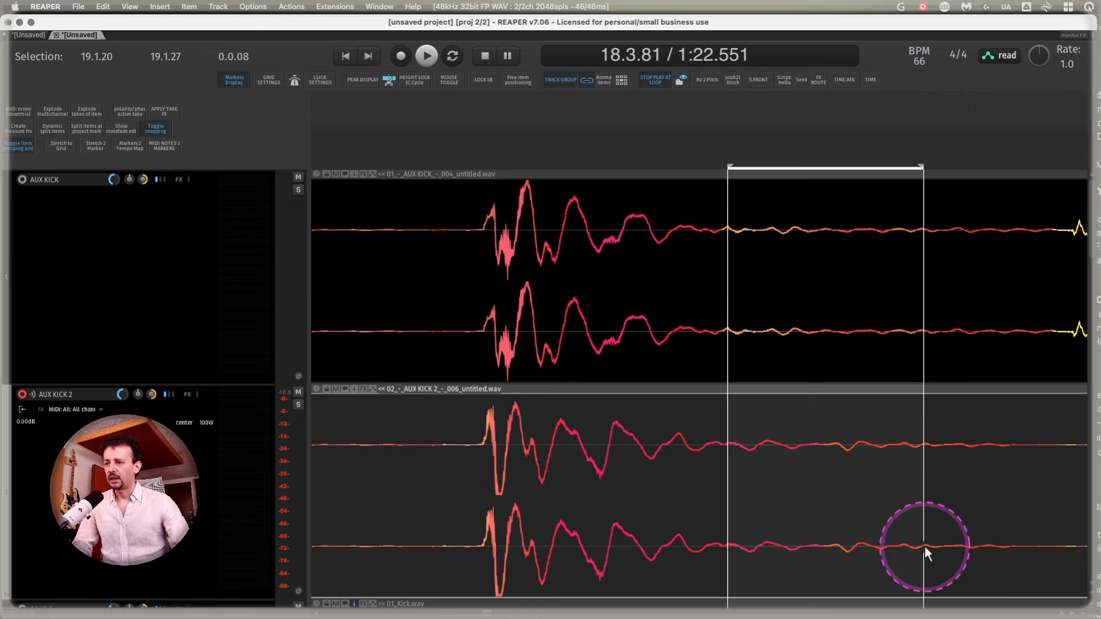
pyautogui.scroll(-3, 924, 546)
pyautogui.scroll(-3, 925, 534)
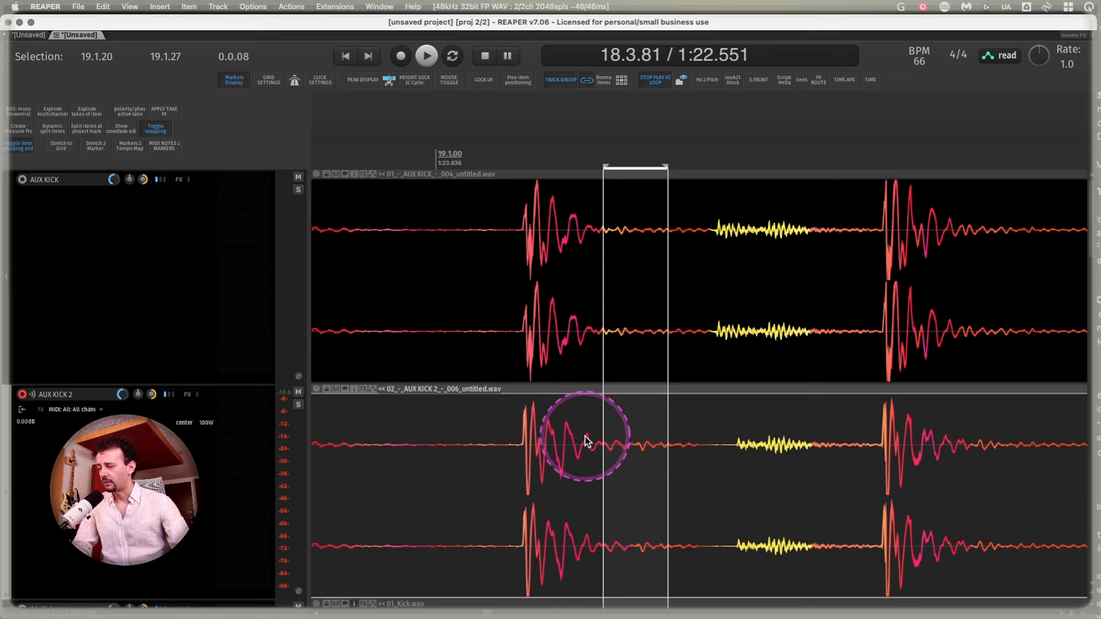
pyautogui.scroll(-3, 117, 419)
pyautogui.scroll(-3, 117, 419)
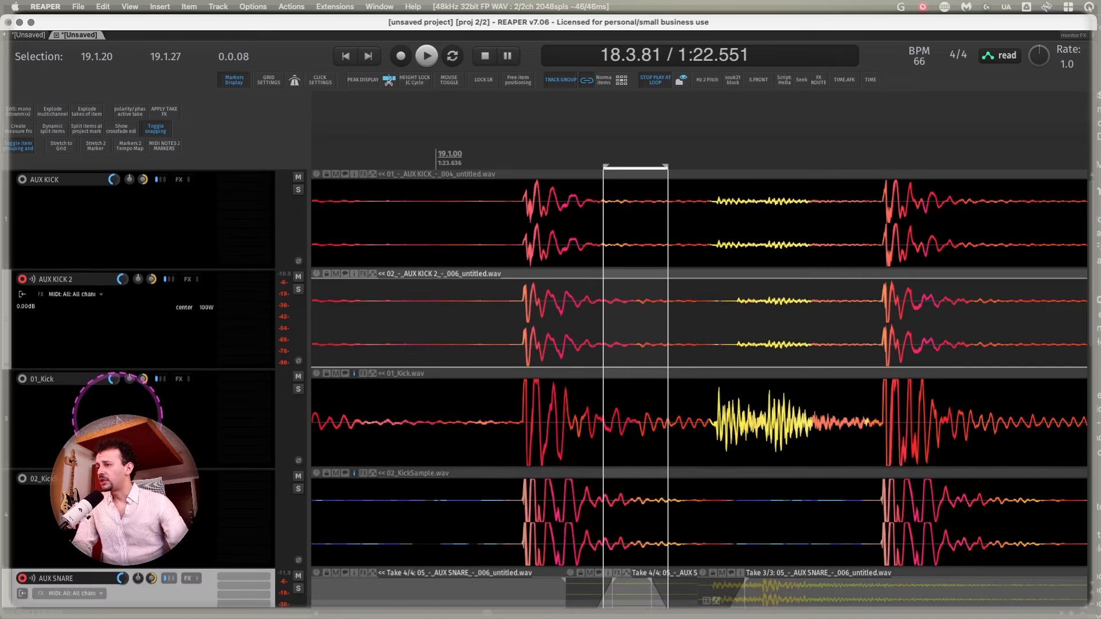
# - Put the kick tracks back in the AUX KICK 2 folder and delete its recording and the AUX KICK track
pyautogui.click(116, 339)
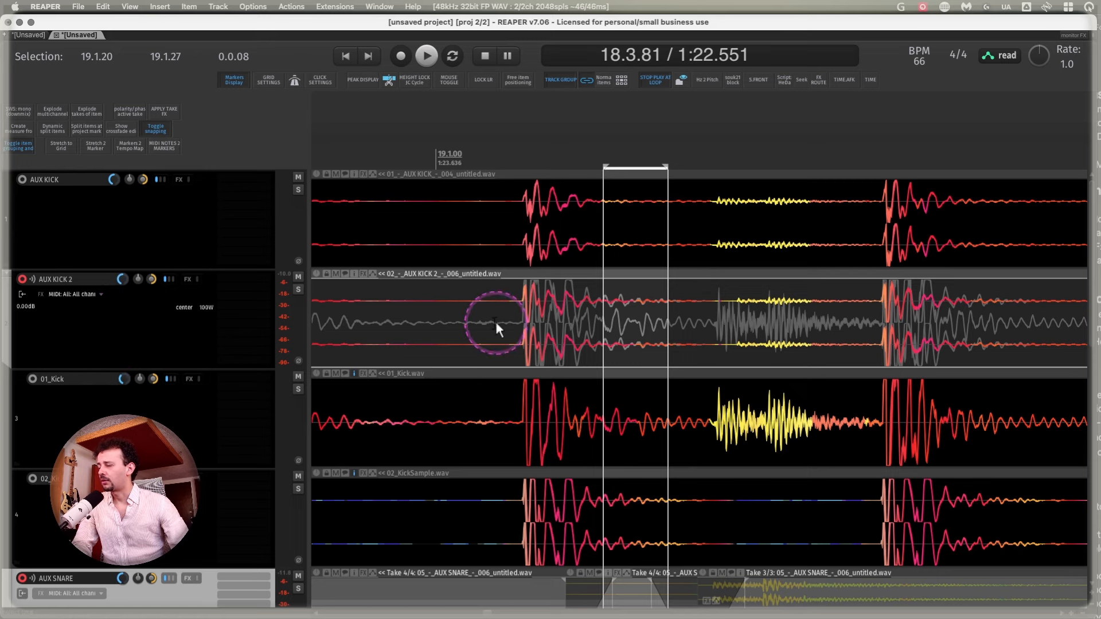
pyautogui.click(499, 322)
pyautogui.press('Delete')
pyautogui.click(527, 218)
pyautogui.press('Delete')
# - Insert a new MIDI item on AUX KICK 2 across the time selection from 18.4.95 to 19.1.61
pyautogui.click(130, 318)
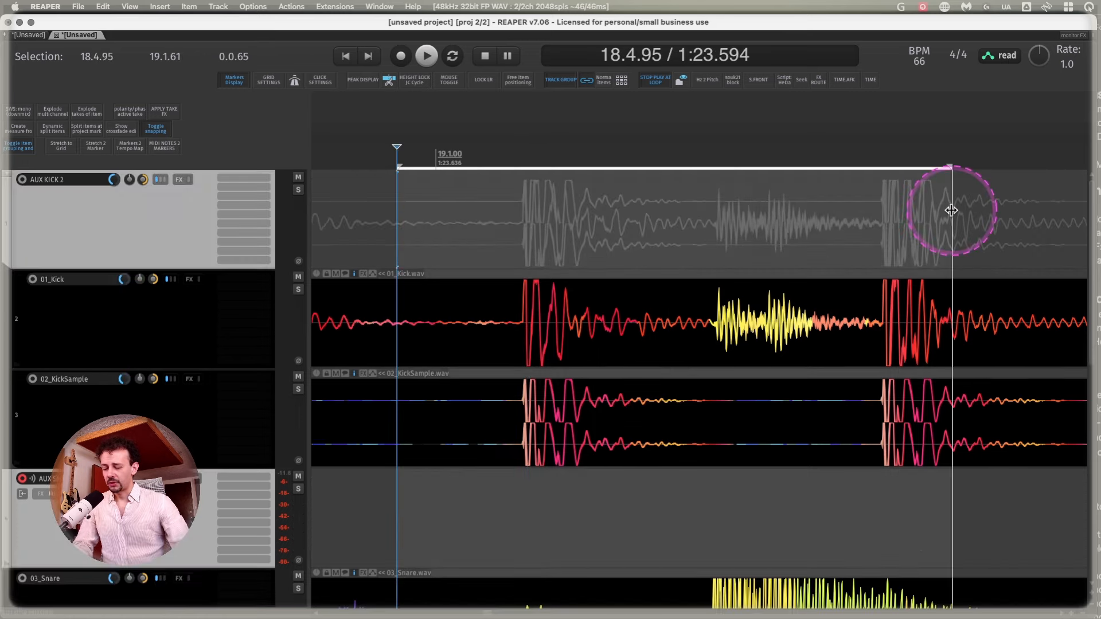
pyautogui.click(952, 209)
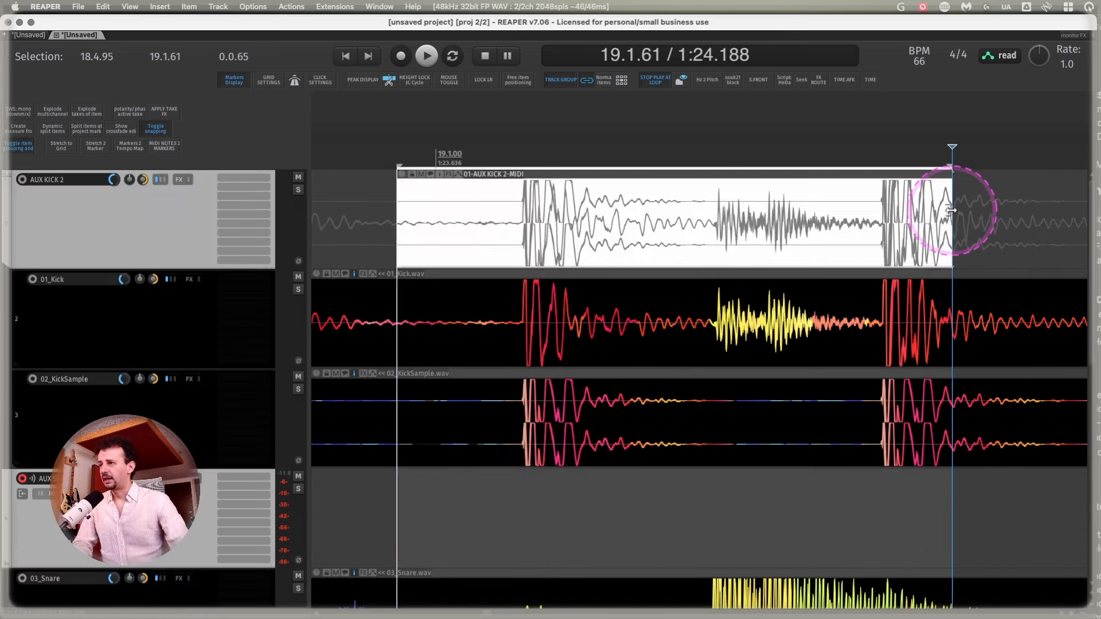
pyautogui.scroll(-5, 546, 274)
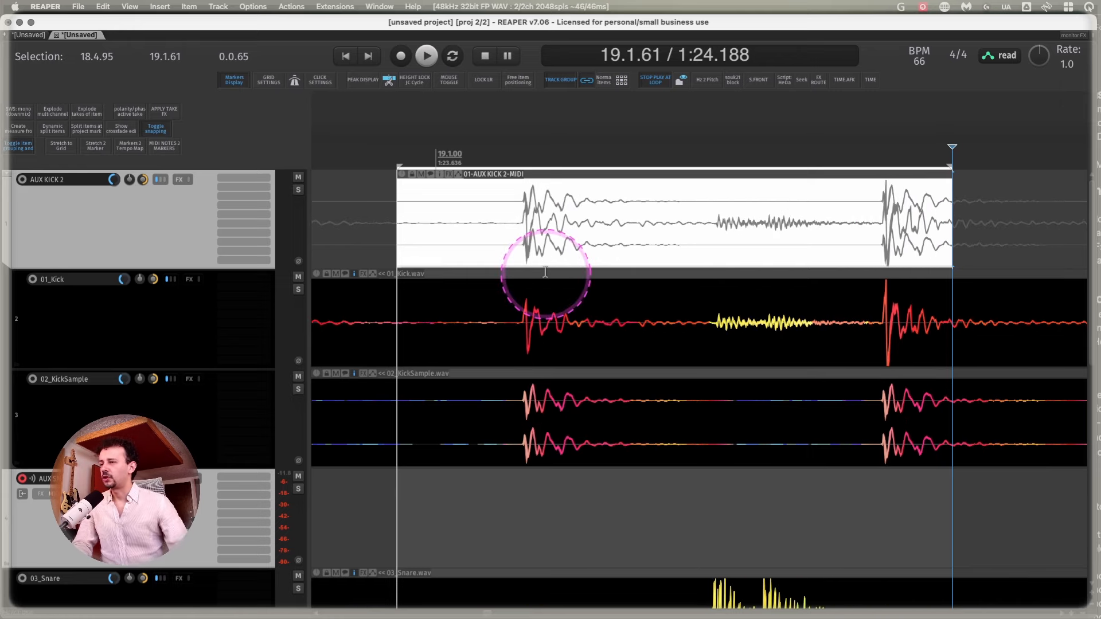
# - Compare the summed waveform in the AUX KICK 2 MIDI item with the kick and kick sample hits around bar 19
pyautogui.moveTo(507, 229); pyautogui.dragTo(639, 431)
pyautogui.click(638, 431)
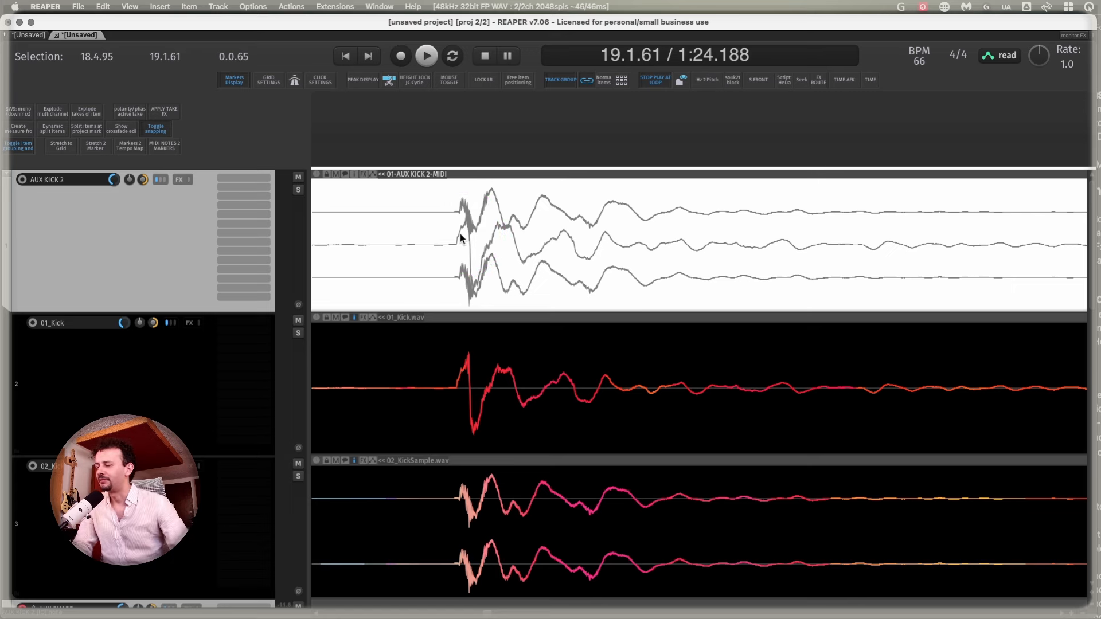
pyautogui.scroll(-5, 459, 233)
pyautogui.scroll(-3, 460, 233)
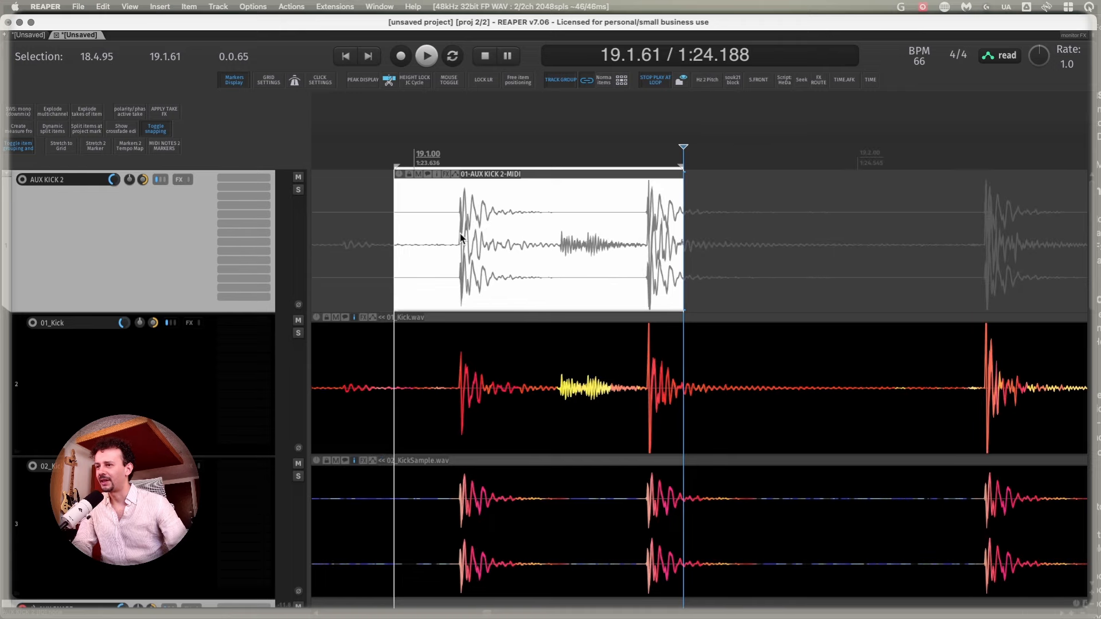
pyautogui.scroll(-4, 460, 233)
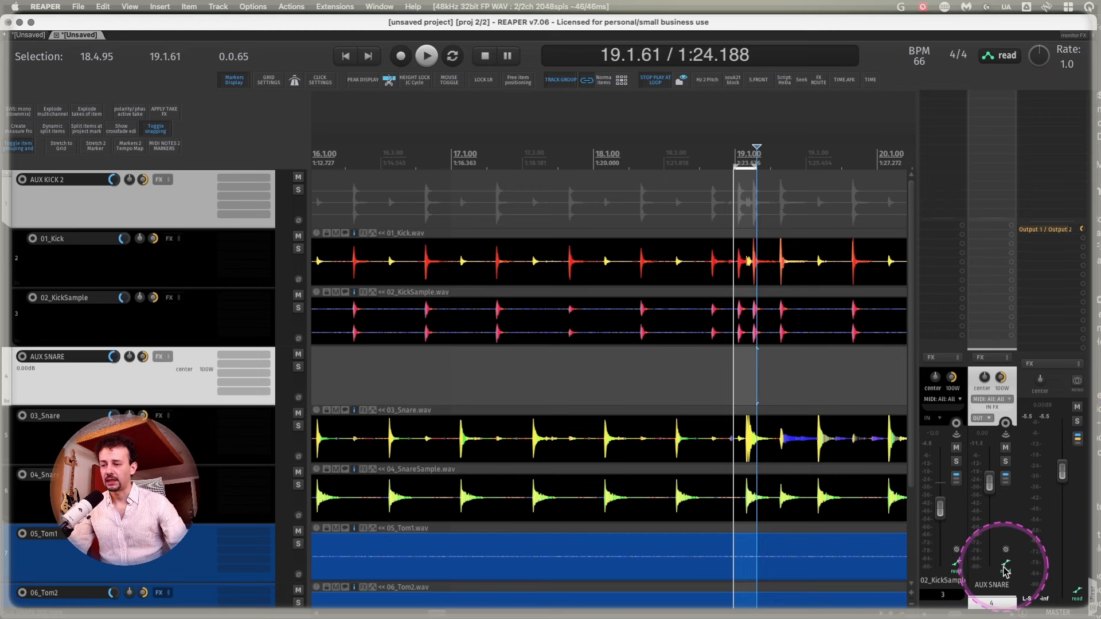
# - Set the global automation override to Touch
pyautogui.click(1000, 56)
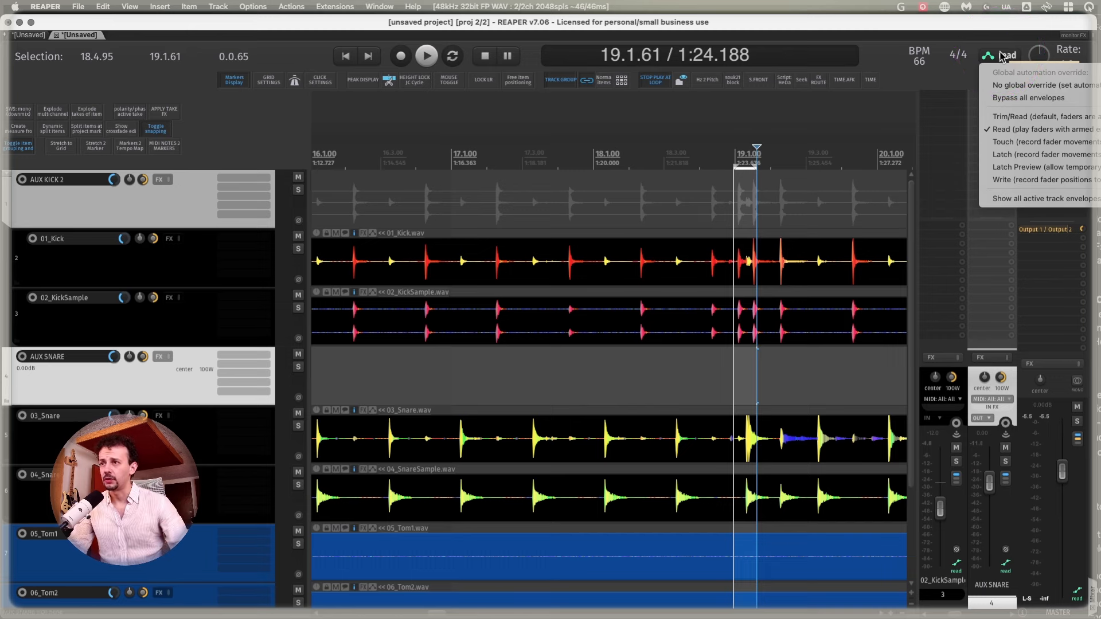
pyautogui.click(1027, 148)
pyautogui.scroll(-4, 153, 380)
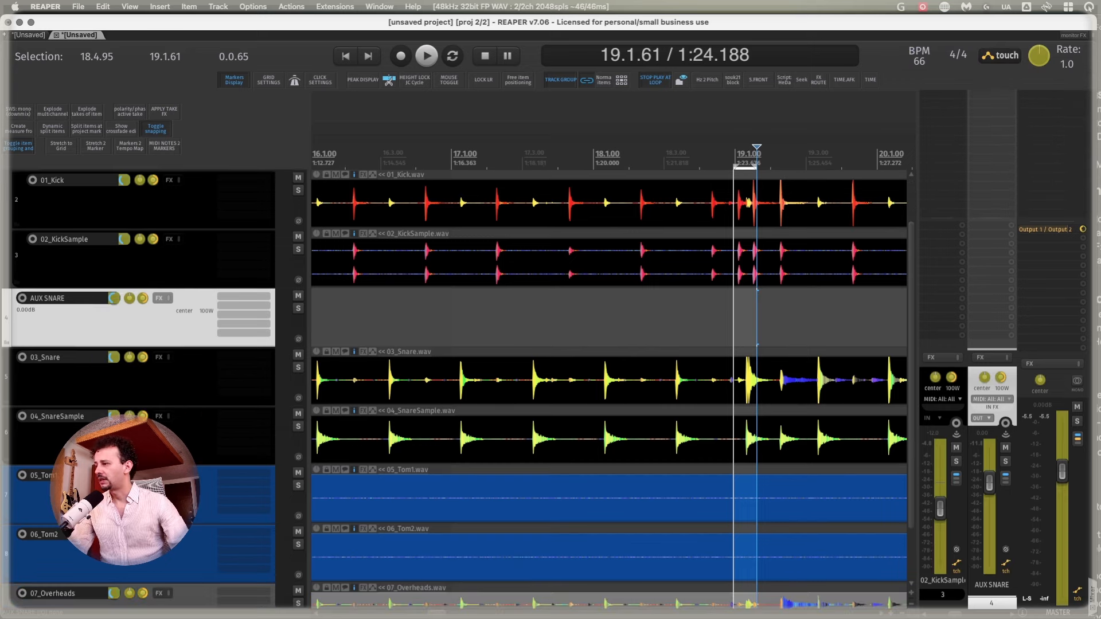
pyautogui.scroll(4, 137, 423)
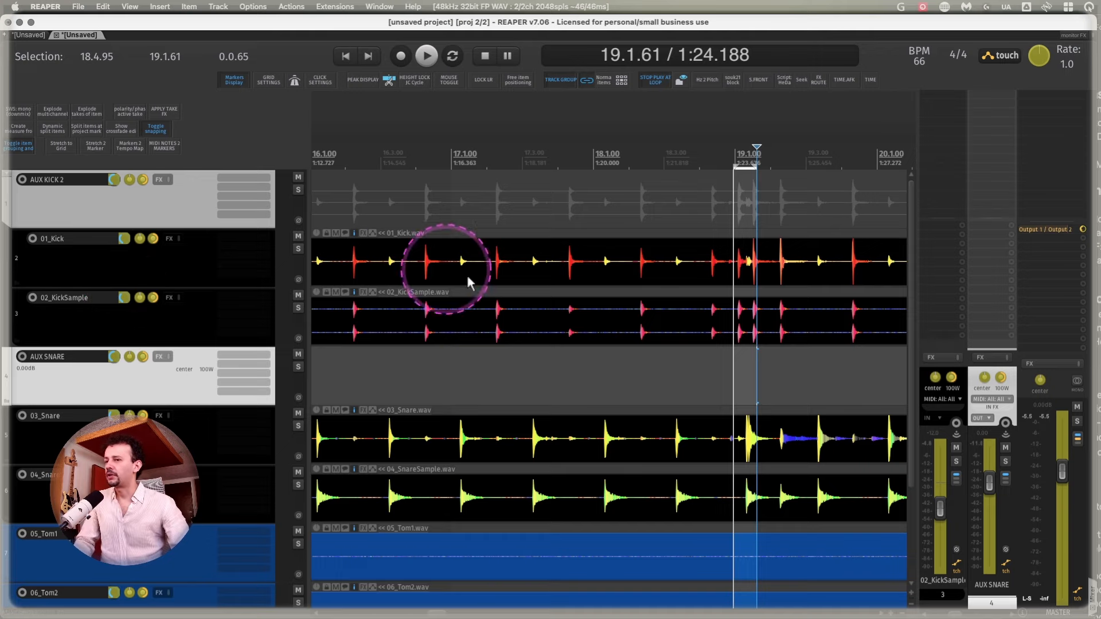
# - Record pan automation during playback on the 01_Kick, 02_KickSample, AUX SNARE and 03_Snare tracks
pyautogui.click(1076, 445)
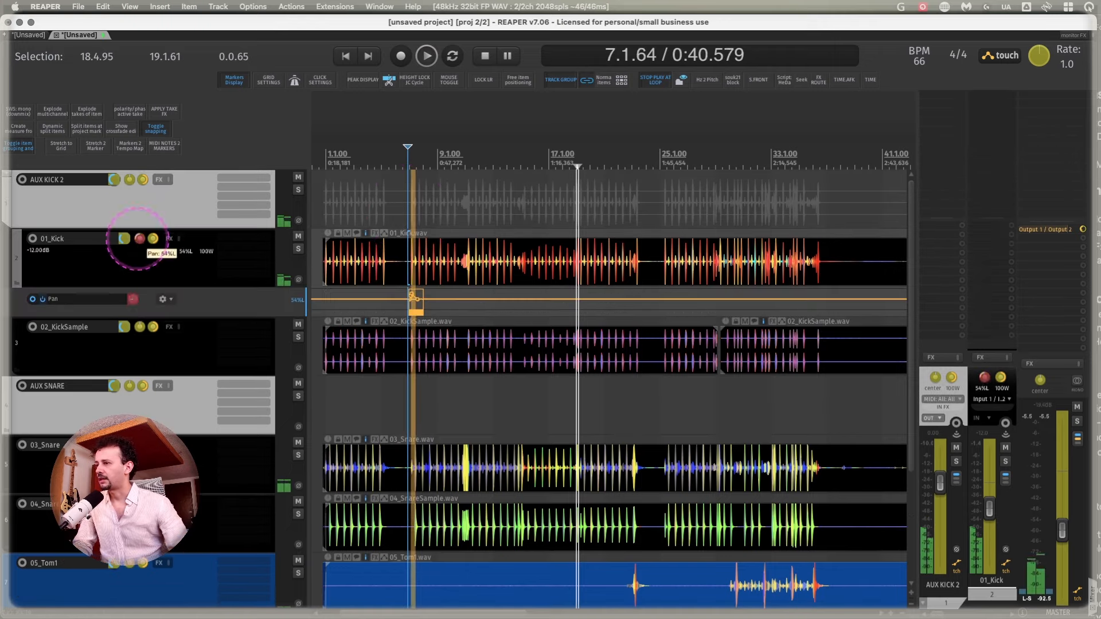
pyautogui.moveTo(139, 240); pyautogui.dragTo(128, 412)
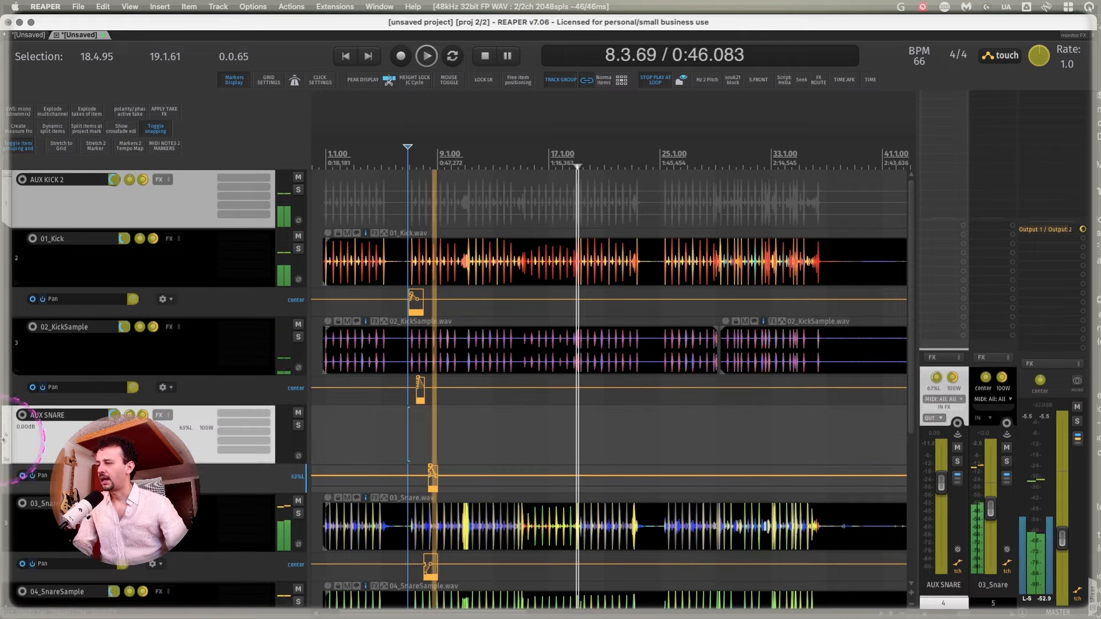
pyautogui.scroll(-5, 194, 412)
pyautogui.scroll(5, 344, 401)
pyautogui.scroll(-3, 160, 382)
pyautogui.scroll(3, 161, 381)
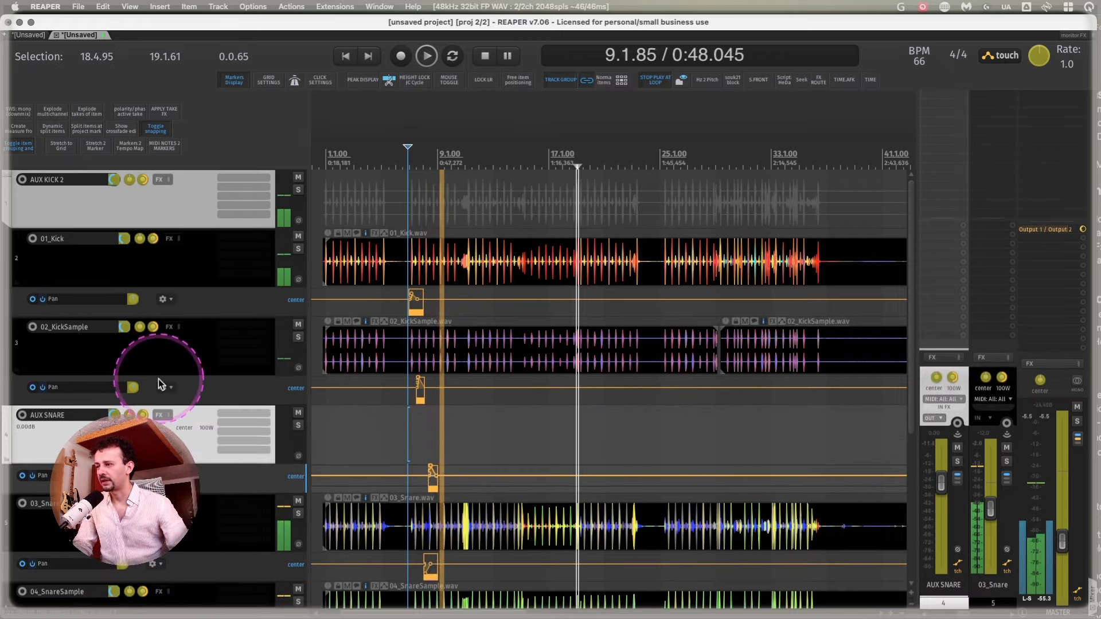
pyautogui.scroll(-3, 161, 381)
pyautogui.press('space')
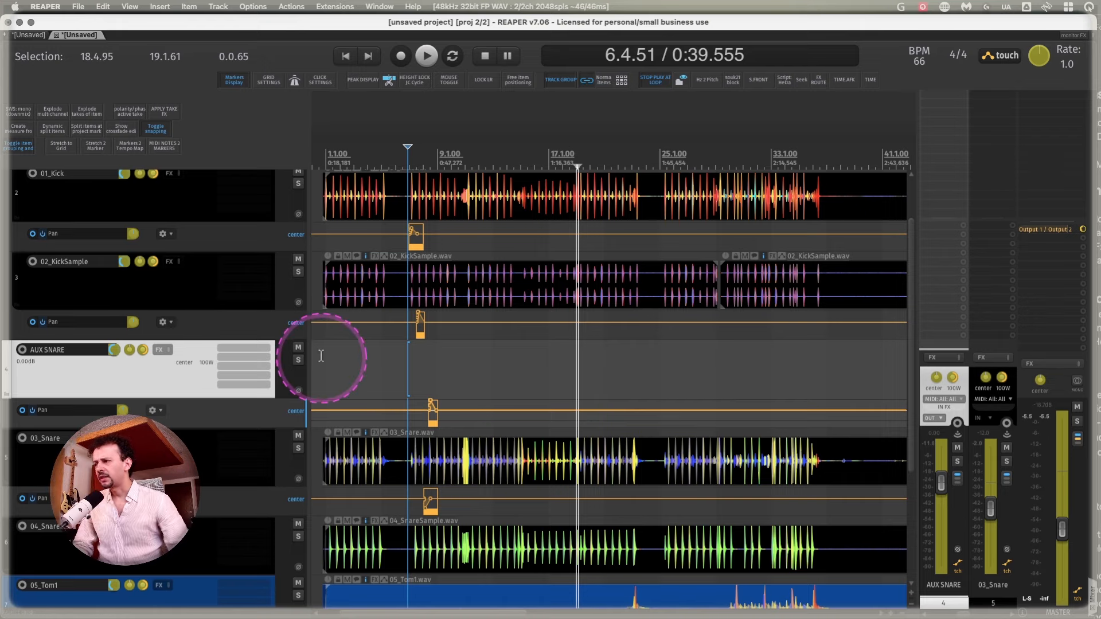
# - Remove all envelopes from the kick and snare tracks that carry pan automation
pyautogui.scroll(2, 177, 380)
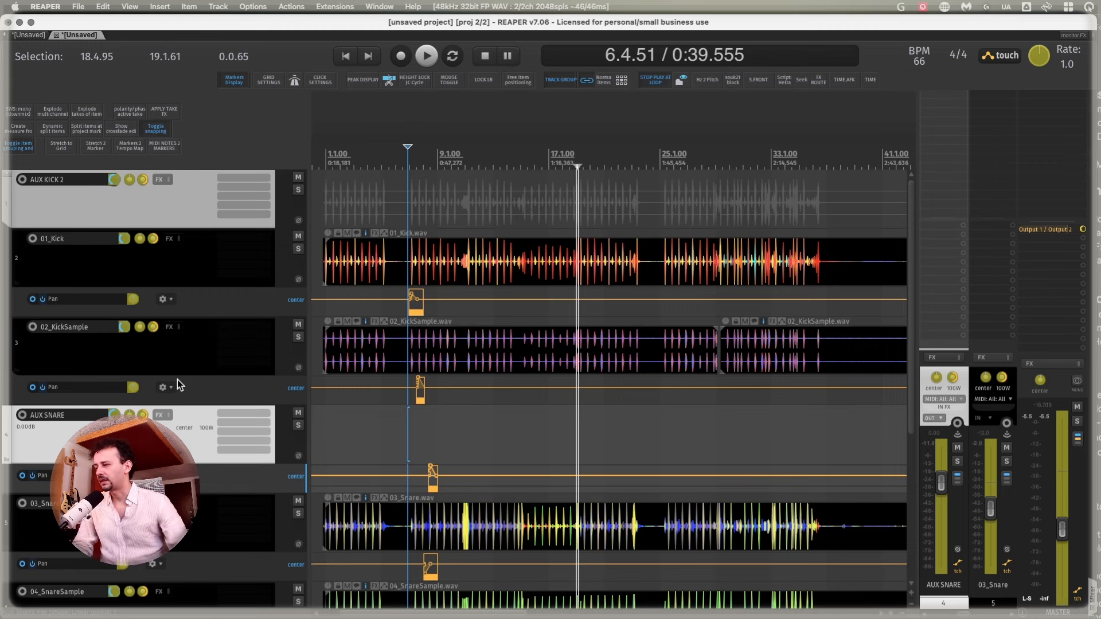
pyautogui.click(206, 278)
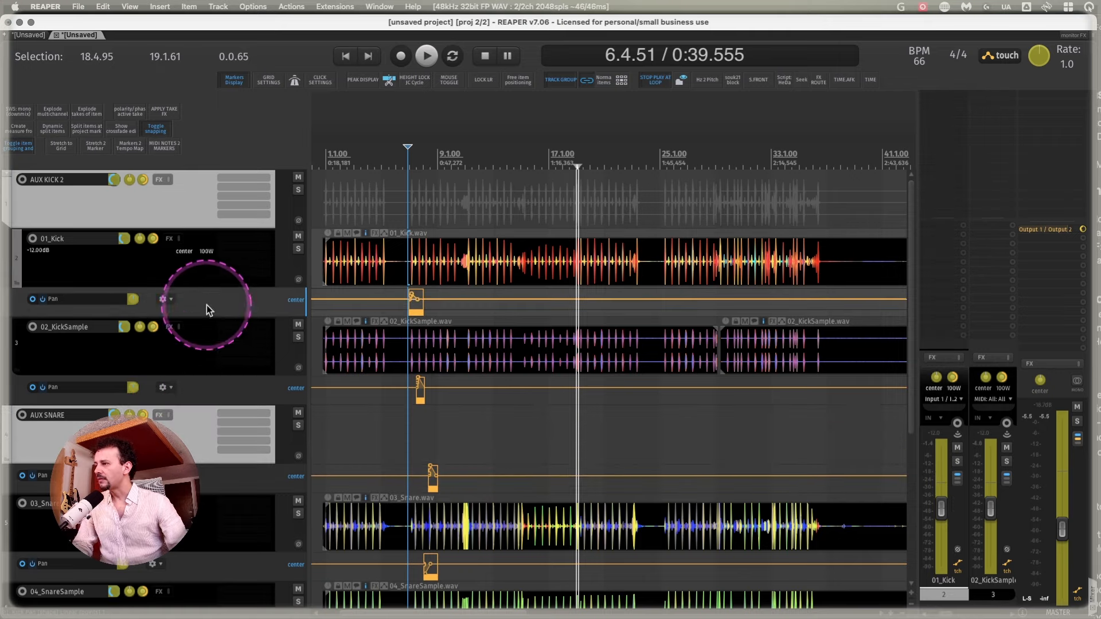
pyautogui.keyDown('super'); pyautogui.click(200, 351); pyautogui.keyUp('super')
pyautogui.scroll(-2, 200, 354)
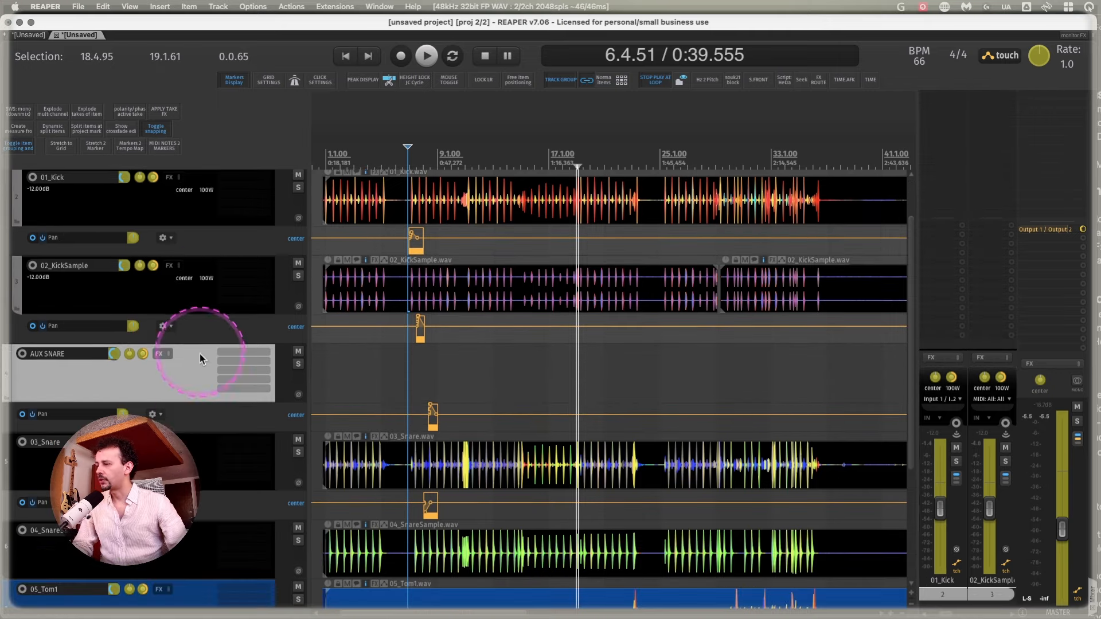
pyautogui.click(181, 384)
pyautogui.rightClick(180, 385)
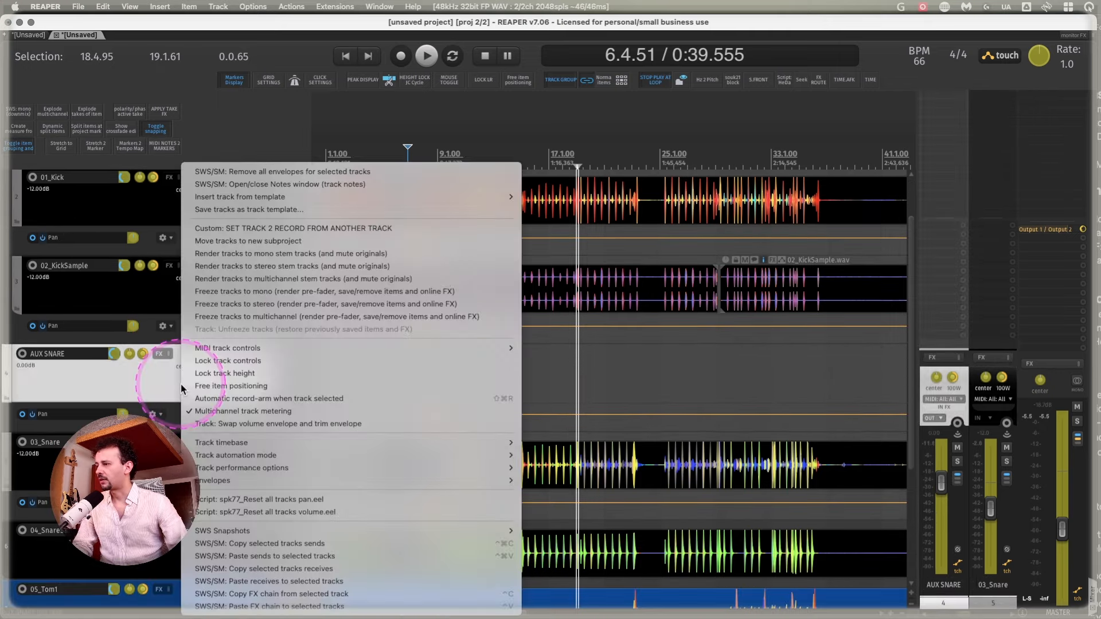
pyautogui.click(300, 176)
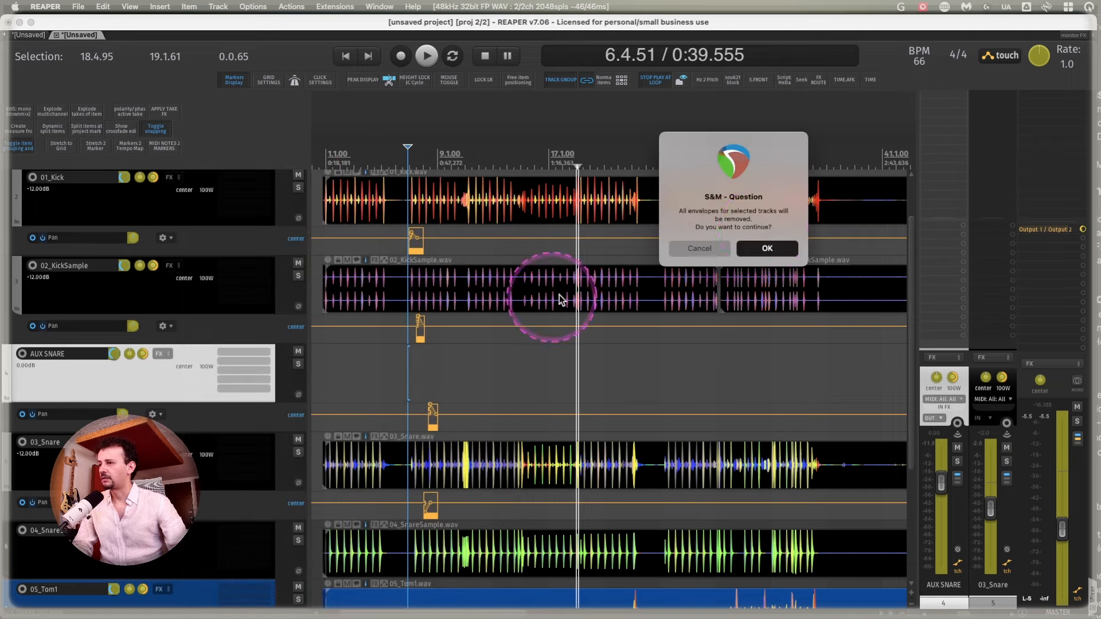
pyautogui.click(769, 248)
pyautogui.scroll(2, 190, 407)
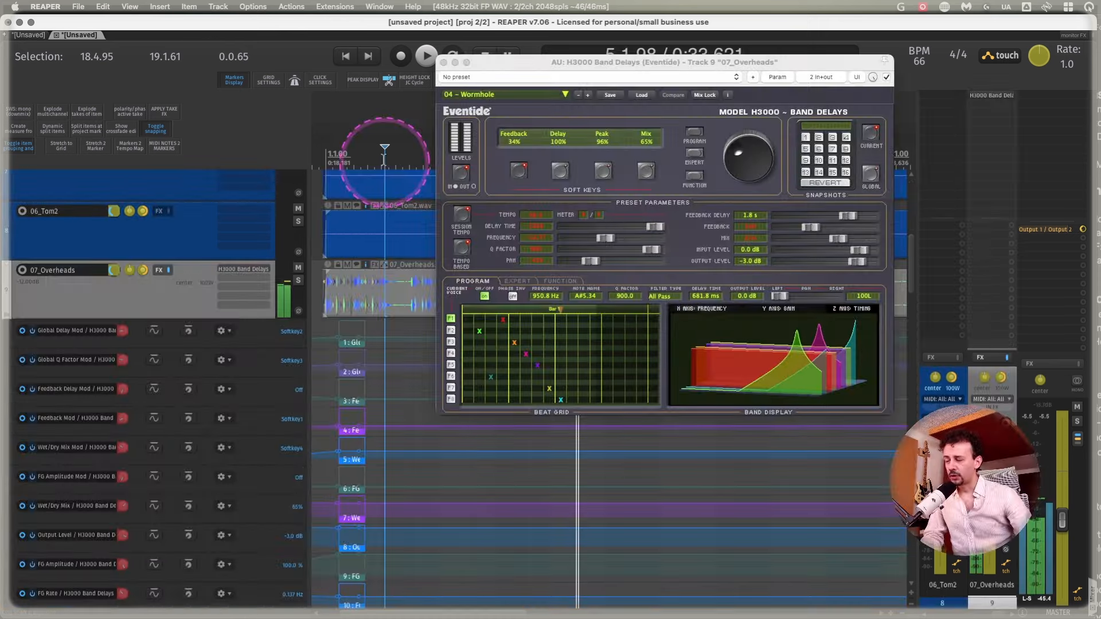
# - Switch the H3000 Band Delays preset on 07_Overheads to Ocean 2 and Ocean during playback, and review the recorded parameter envelopes
pyautogui.scroll(-2, 390, 314)
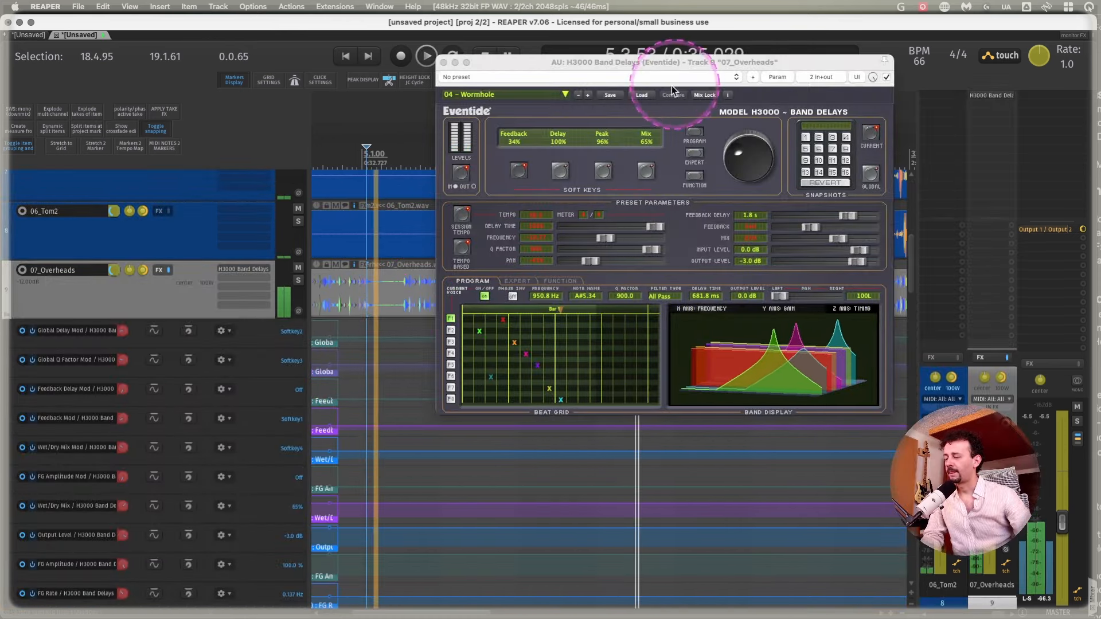
pyautogui.click(588, 94)
pyautogui.click(587, 94)
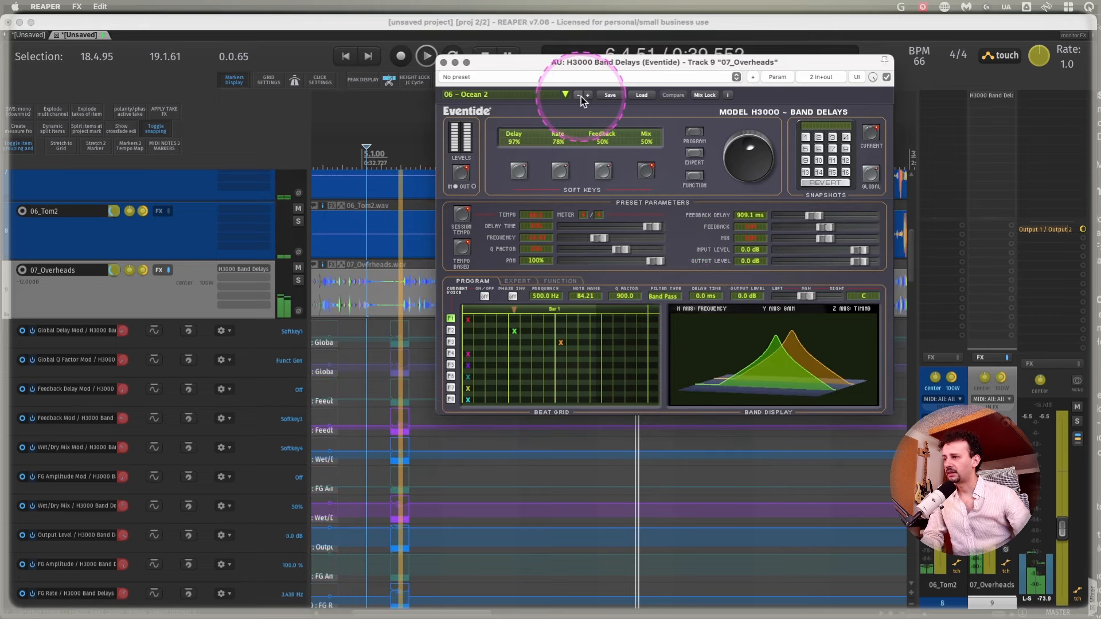
pyautogui.click(578, 96)
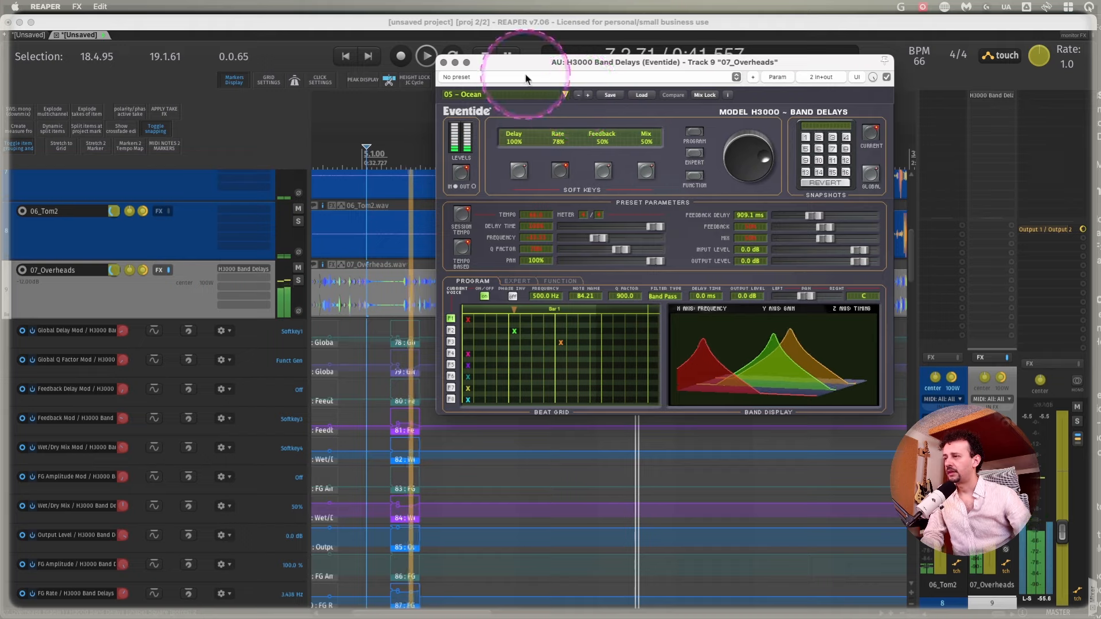
pyautogui.scroll(-15, 81, 428)
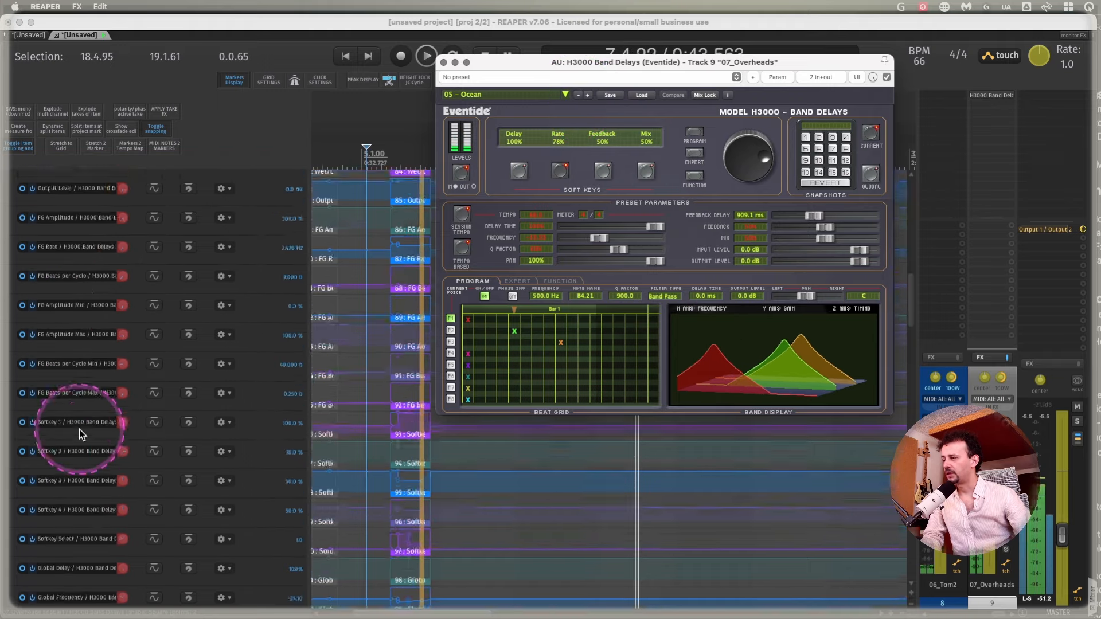
pyautogui.scroll(-20, 112, 417)
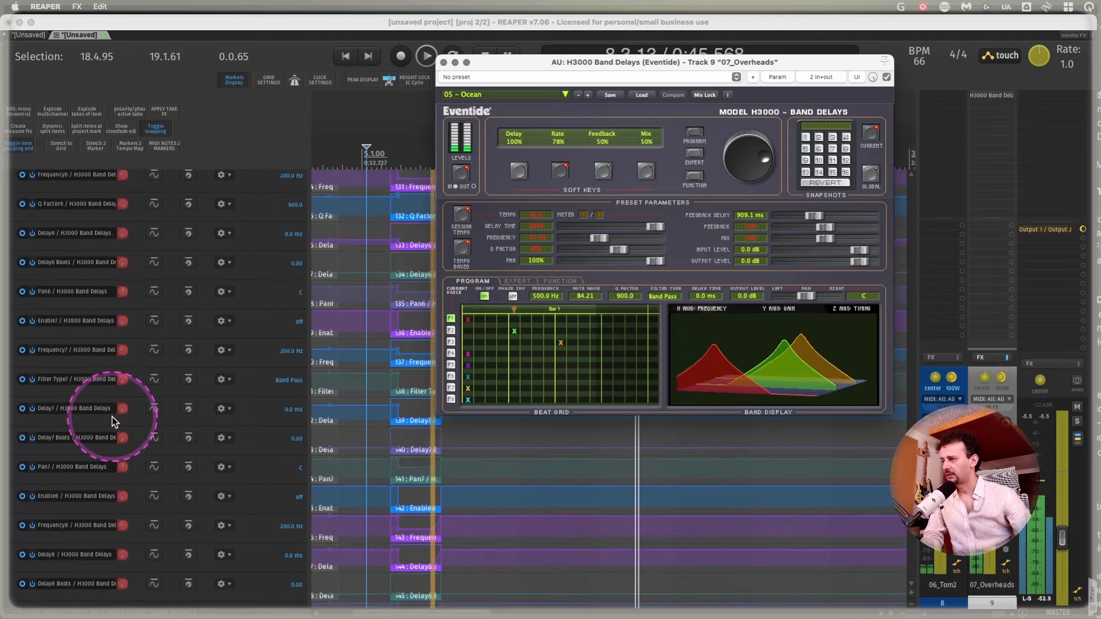
# - Close the H3000 Band Delays plugin and remove all envelopes from the 07_Overheads track
pyautogui.click(443, 62)
pyautogui.scroll(5, 133, 374)
pyautogui.scroll(20, 133, 370)
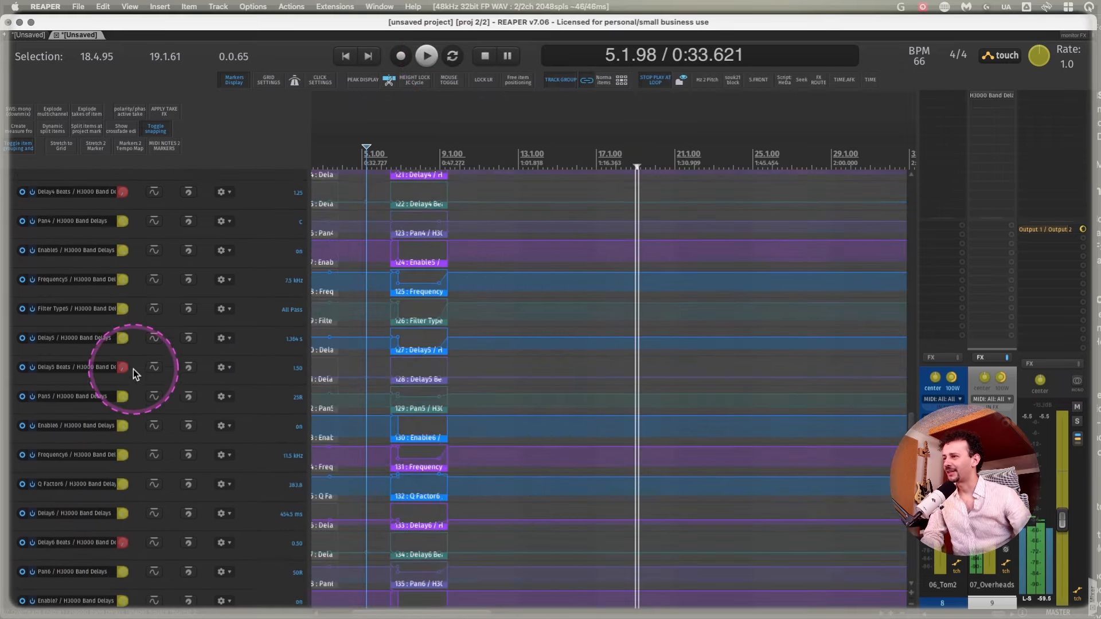
pyautogui.rightClick(131, 168)
pyautogui.click(215, 173)
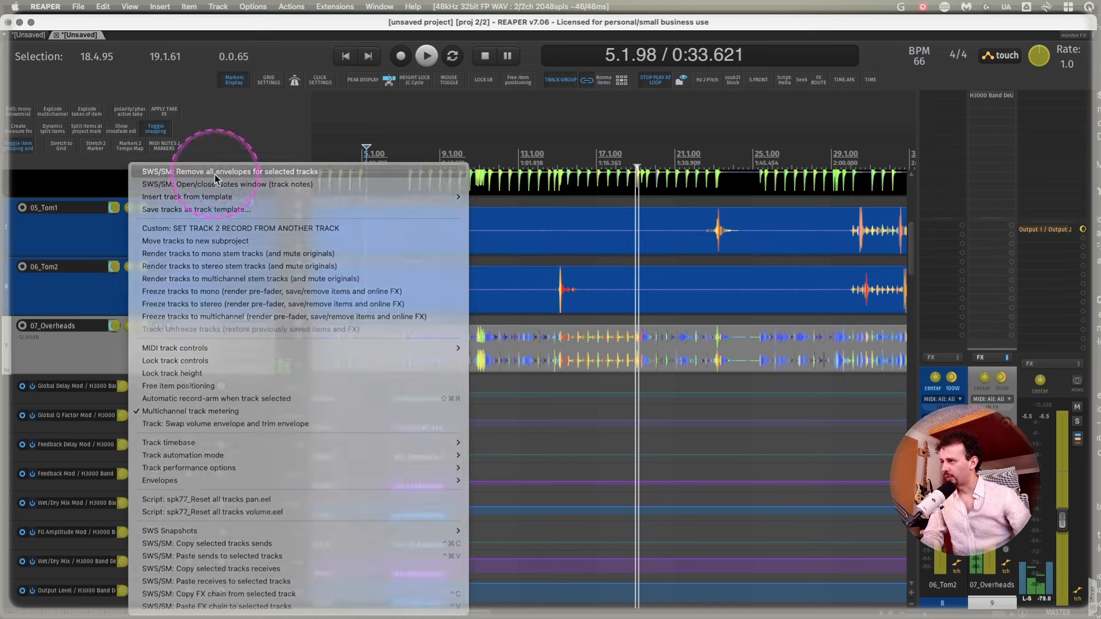
pyautogui.click(763, 248)
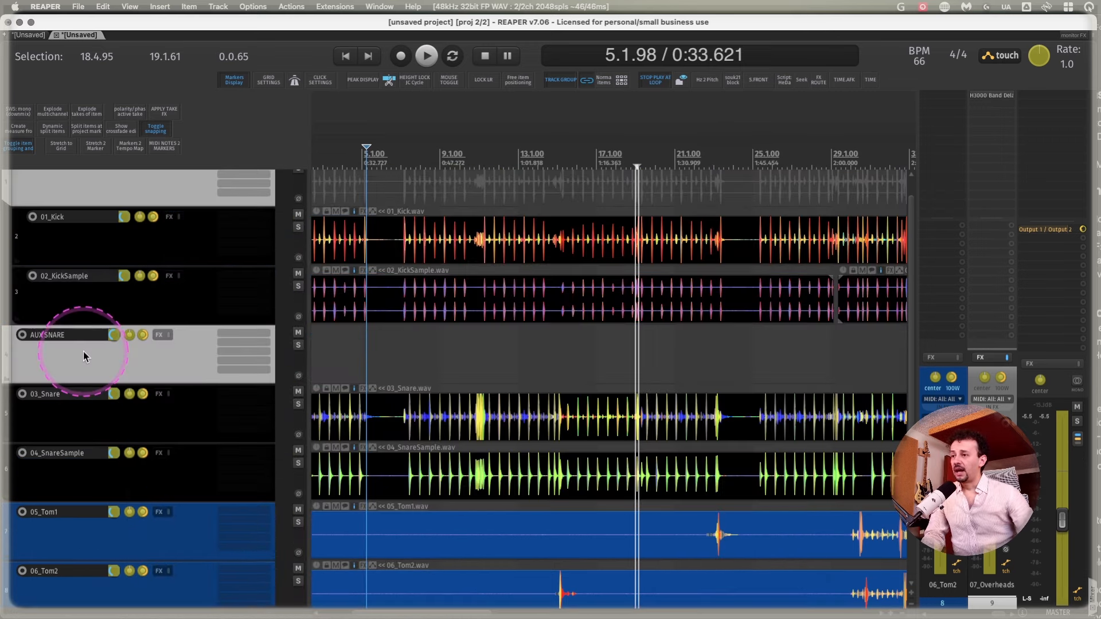
# - Set the global automation override to Read and select the AUX SNARE track
pyautogui.click(1001, 55)
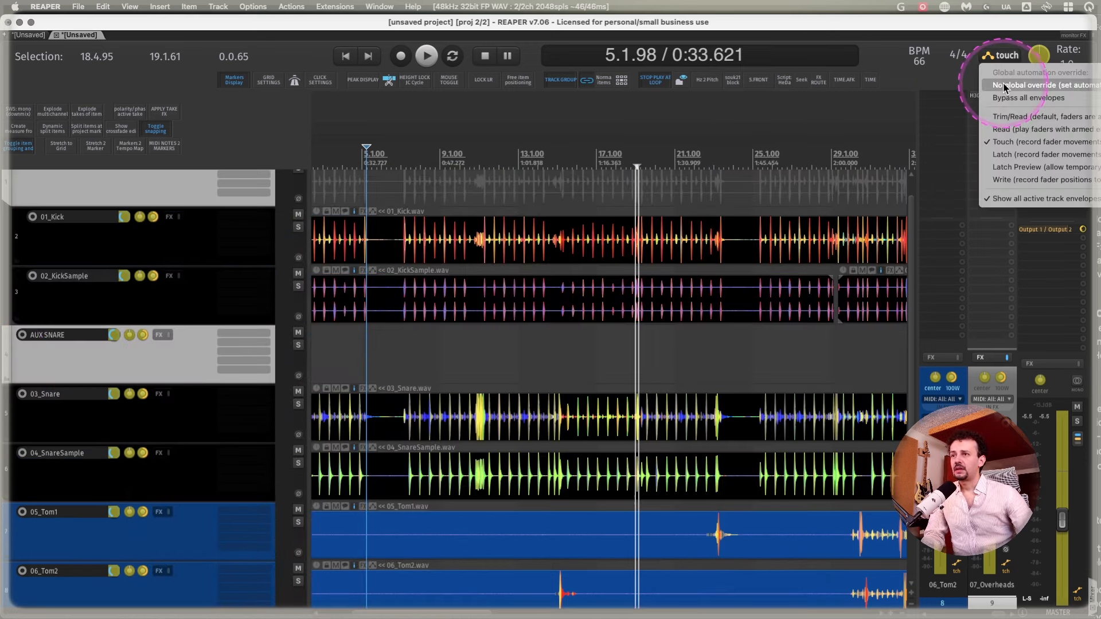
pyautogui.click(1019, 130)
pyautogui.click(177, 359)
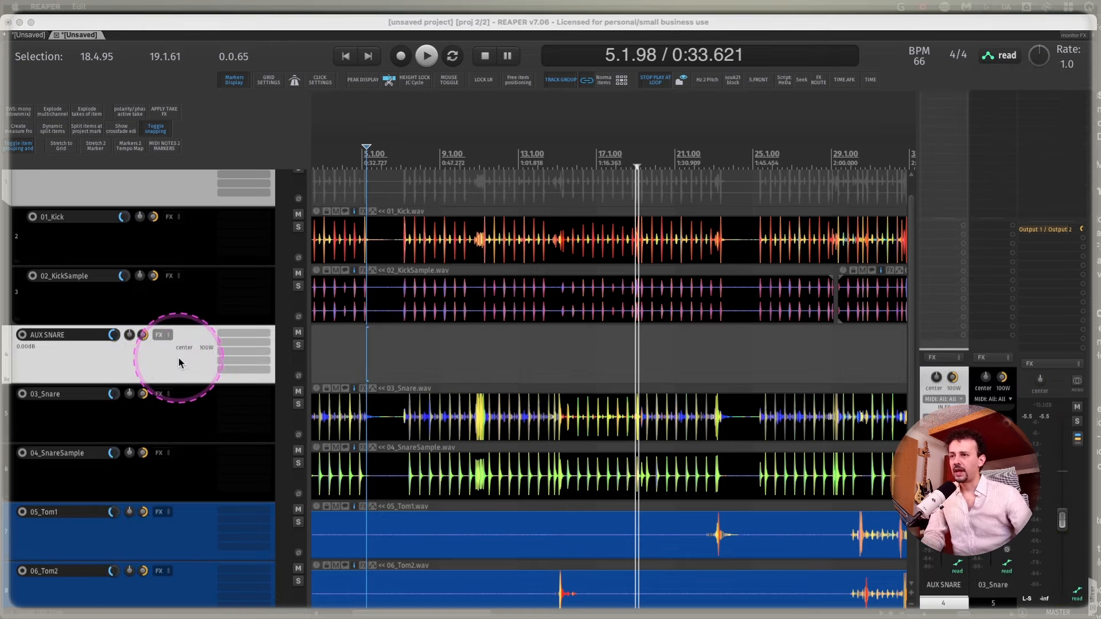
# - Look up the SWS/NF action for cycling through track automation modes and review the global automation override options
pyautogui.hotkey('shift', '/')
pyautogui.click(399, 480)
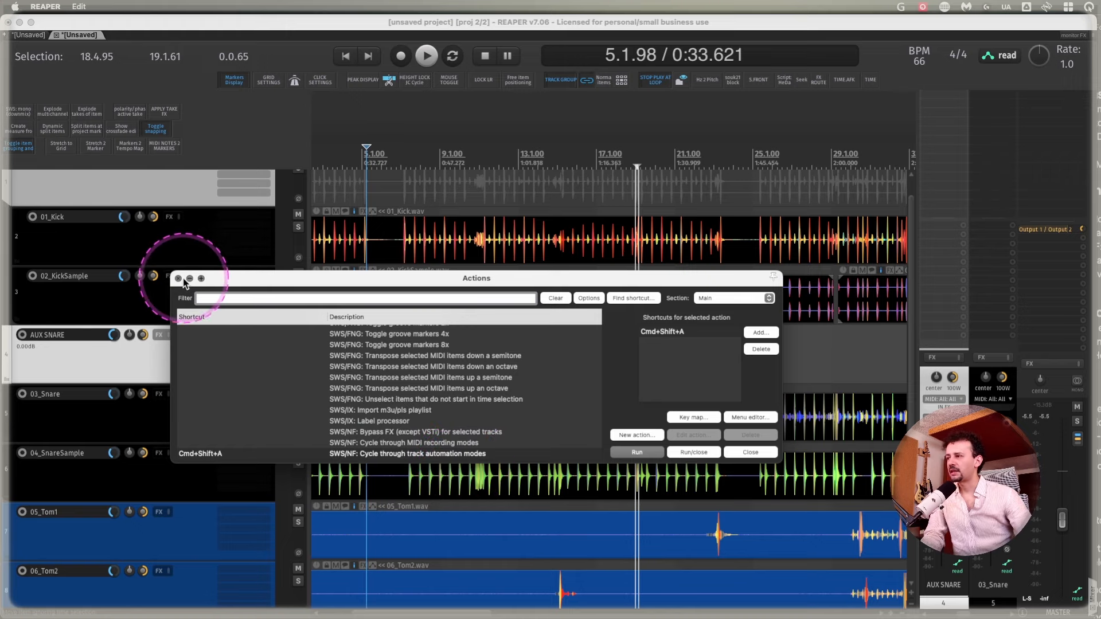
pyautogui.click(178, 278)
pyautogui.click(1003, 55)
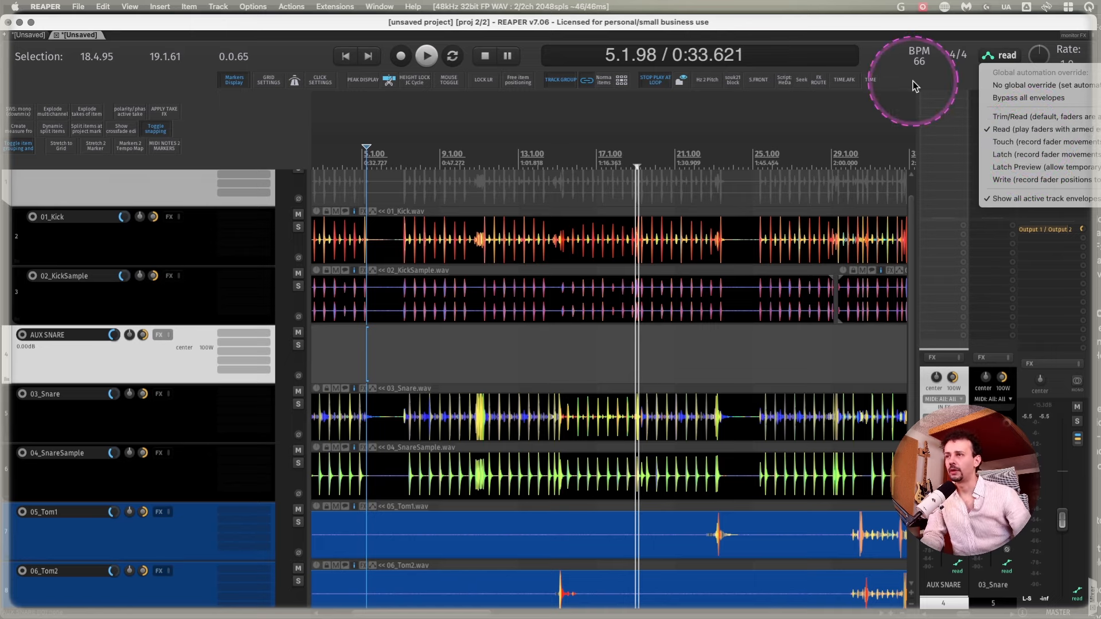
pyautogui.click(887, 63)
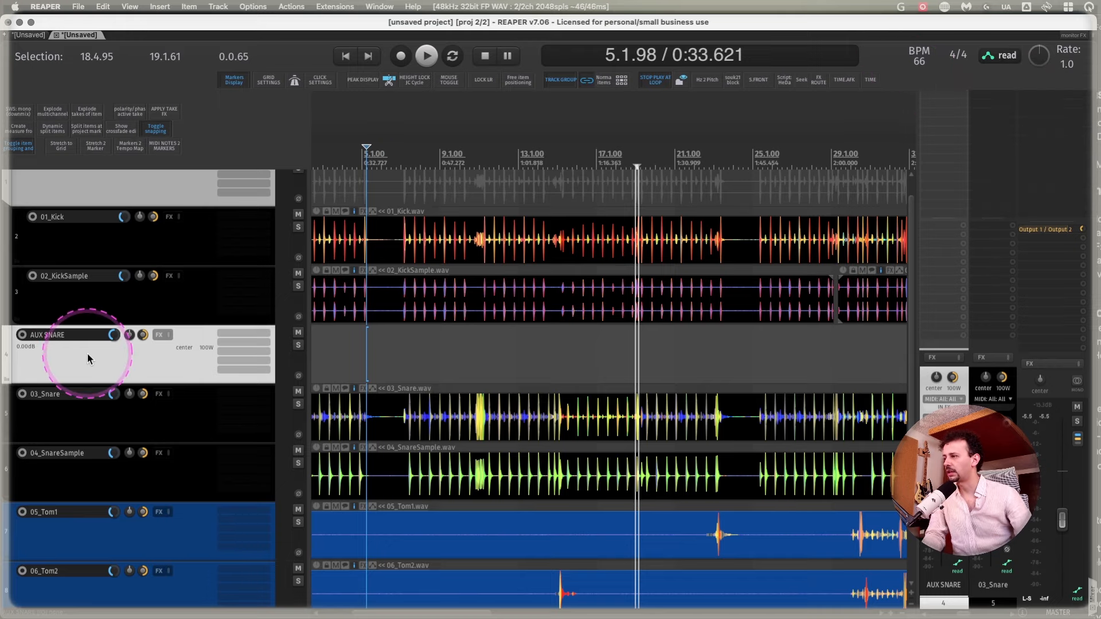
# - Clear the global automation override and put the AUX KICK 2 track in Write automation mode
pyautogui.scroll(1, 133, 246)
pyautogui.click(152, 201)
pyautogui.scroll(1, 146, 224)
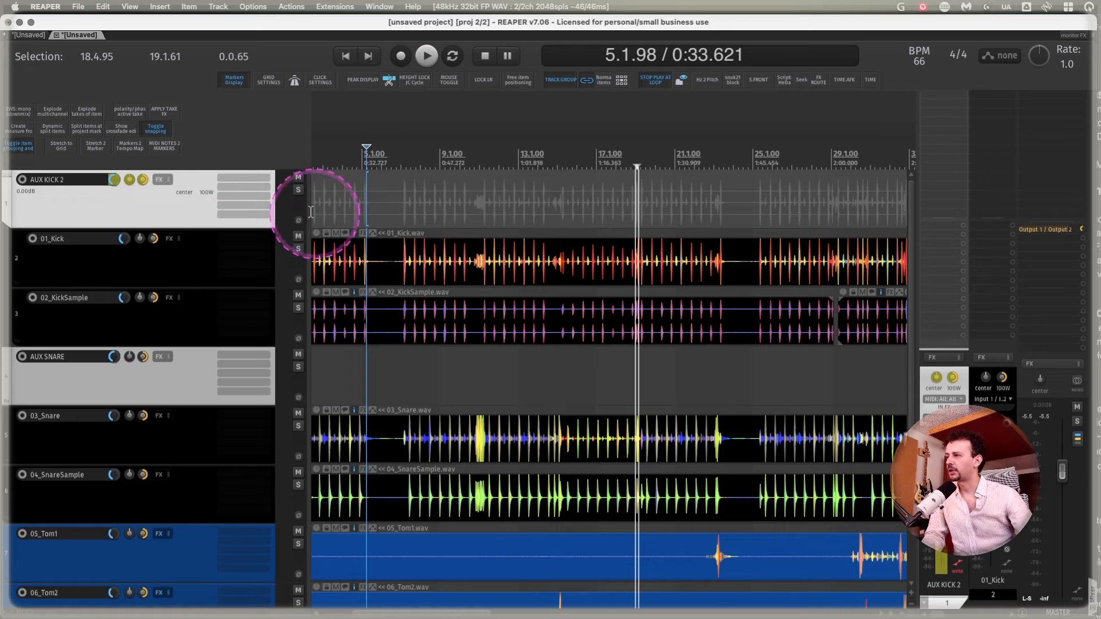
pyautogui.press('w')
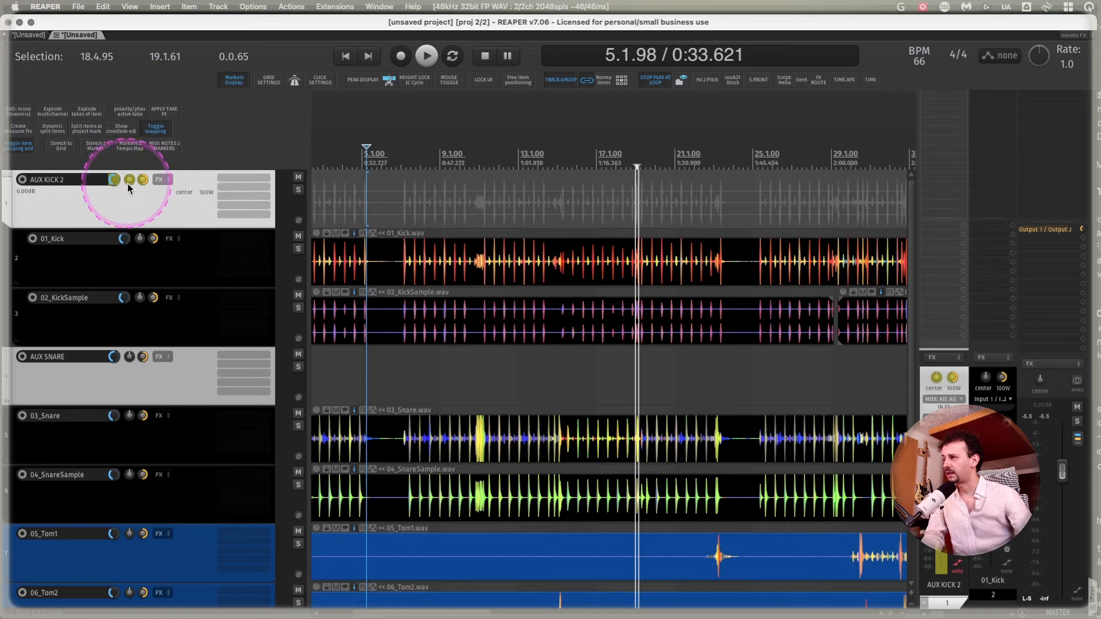
# - Record a volume automation pass on AUX KICK 2 during playback from about bar 5, ending at about -9.92 dB
pyautogui.press('space')
pyautogui.moveTo(115, 180); pyautogui.dragTo(115, 189)
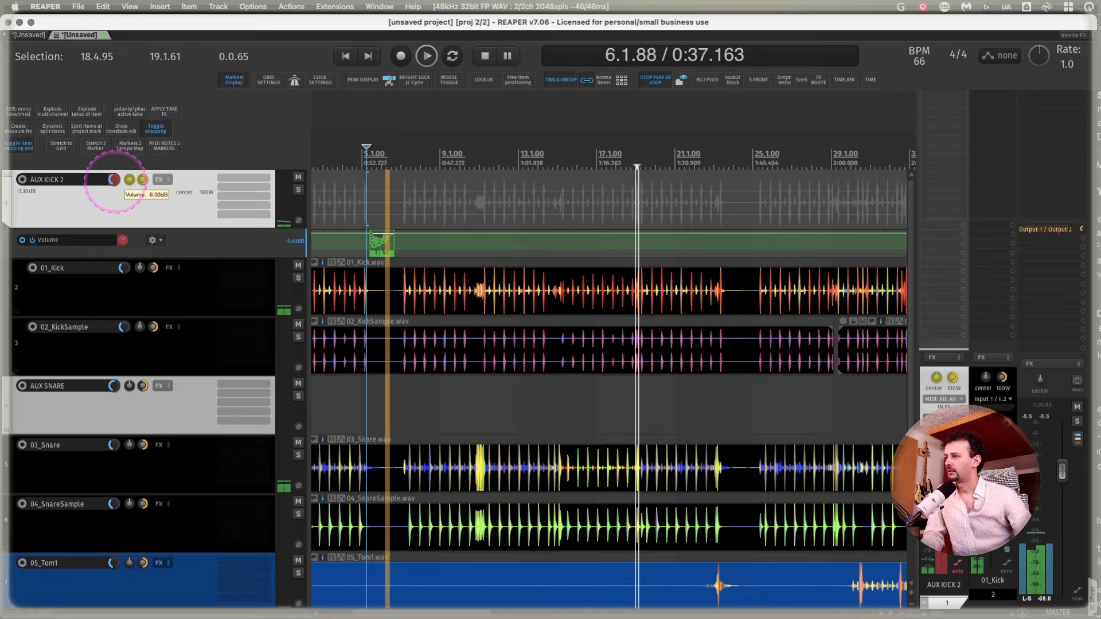
pyautogui.press('space')
# - Swap the volume envelope of AUX KICK 2 with its trim envelope
pyautogui.scroll(5, 385, 309)
pyautogui.moveTo(351, 244); pyautogui.dragTo(772, 244)
pyautogui.click(408, 350)
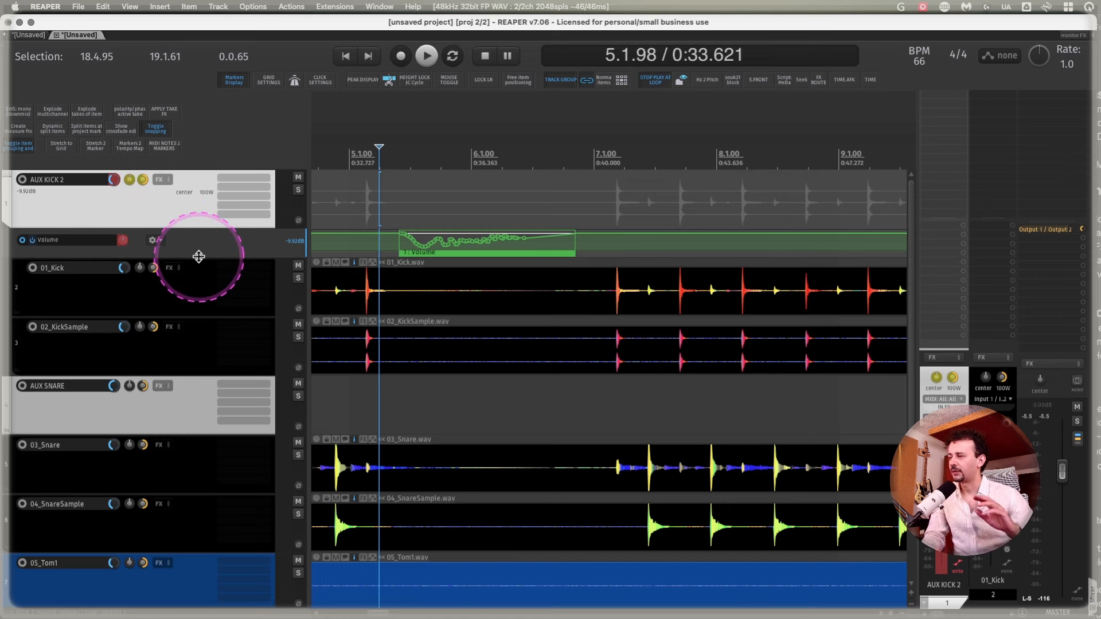
pyautogui.rightClick(173, 221)
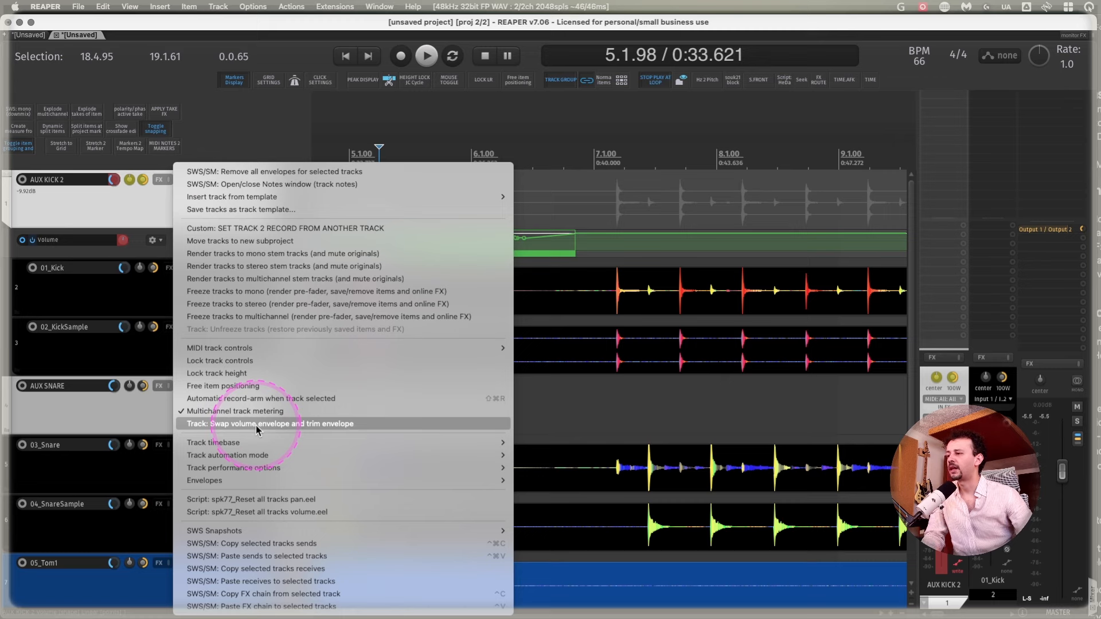
pyautogui.click(280, 425)
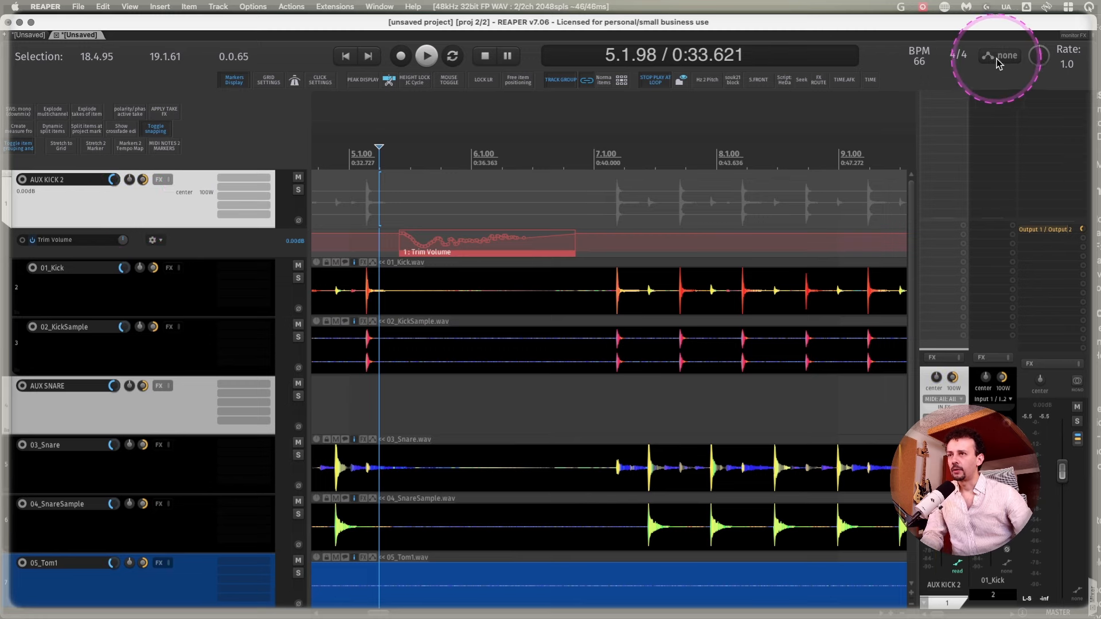
# - Give the AUX SNARE track a volume envelope with an automation item spanning about bars 5.3 to 7
pyautogui.click(86, 427)
pyautogui.hotkey('ctrl', 'v')
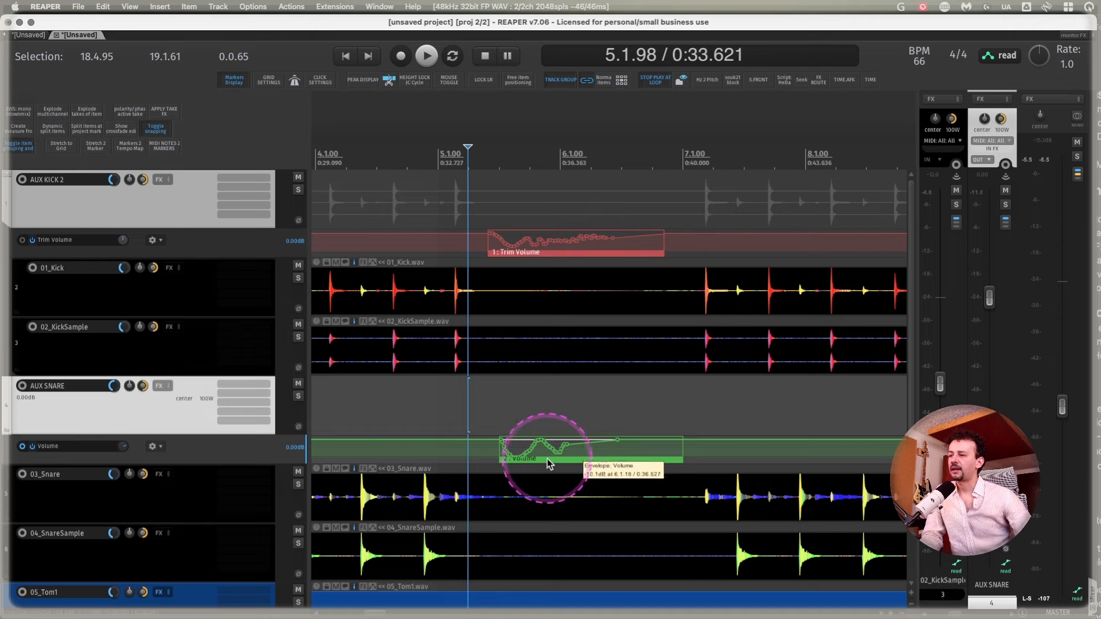
# - Compare the fader behaviour of AUX KICK 2 under its trim envelope with AUX SNARE under its volume envelope by moving both faders
pyautogui.click(509, 246)
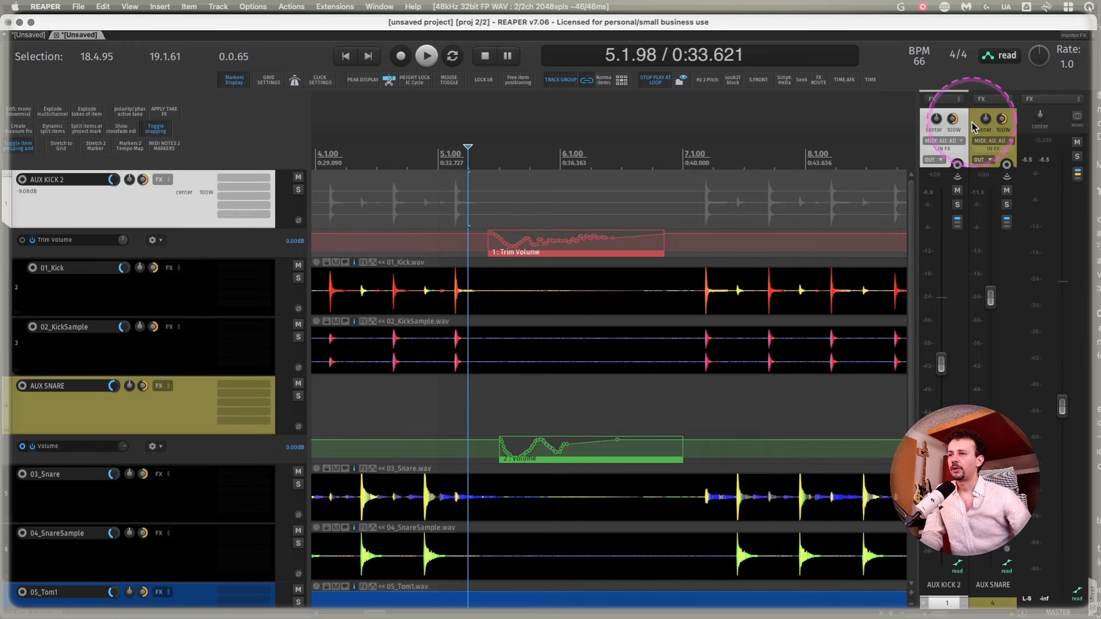
pyautogui.click(977, 122)
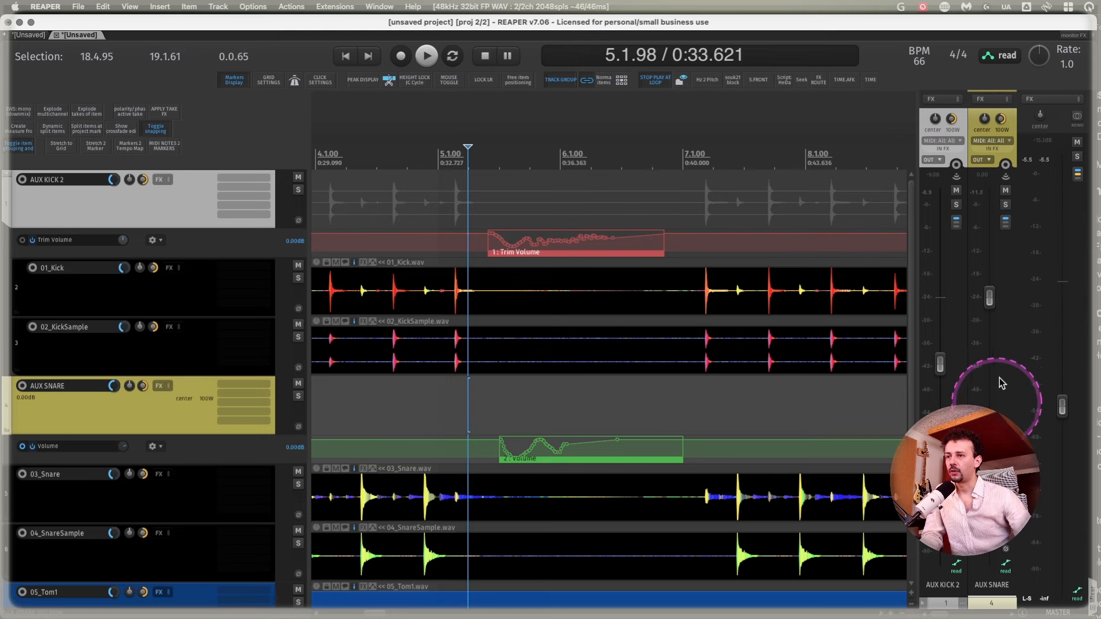
pyautogui.moveTo(944, 362); pyautogui.dragTo(941, 337)
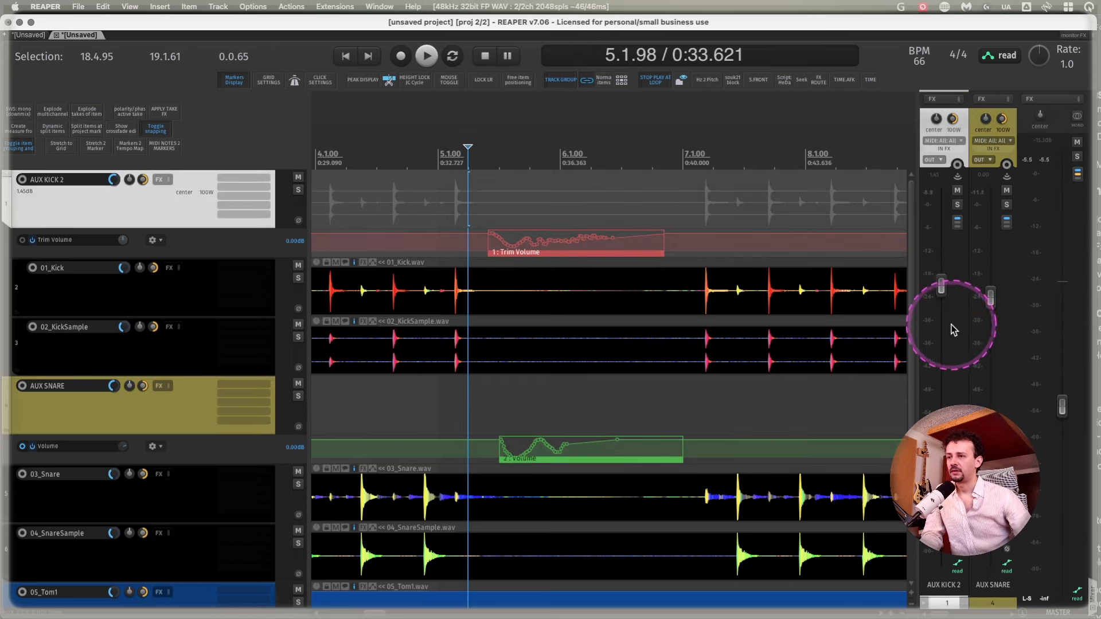
pyautogui.click(990, 297)
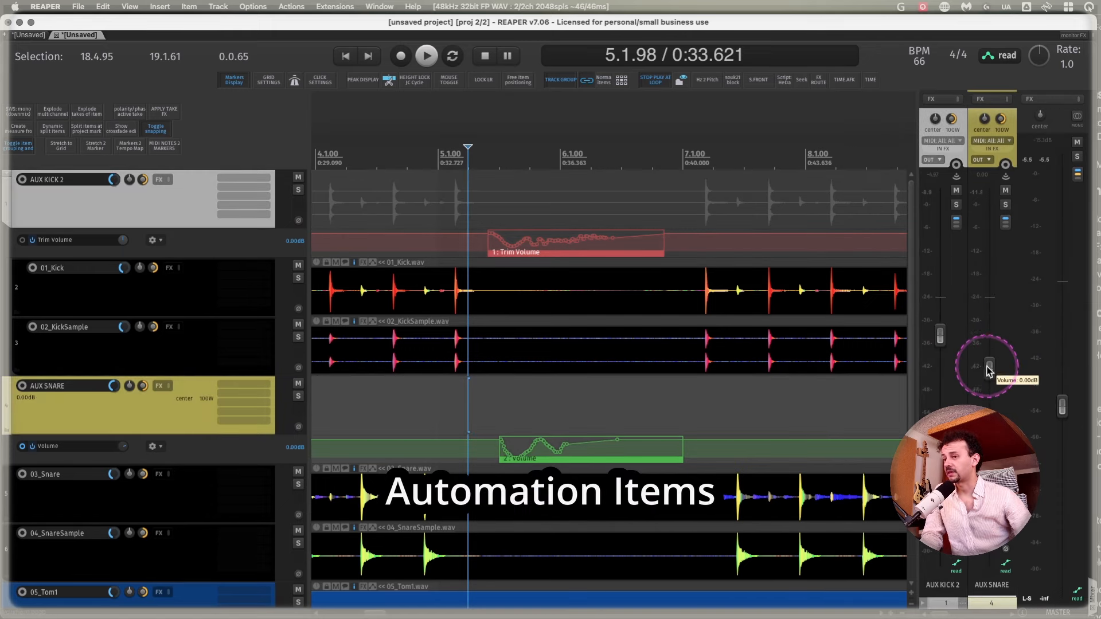
# - Make a time selection from 4.4.14 to 8.1.33 and enlarge the AUX SNARE volume lane around its automation item
pyautogui.scroll(-4, 453, 453)
pyautogui.moveTo(452, 451); pyautogui.dragTo(574, 445)
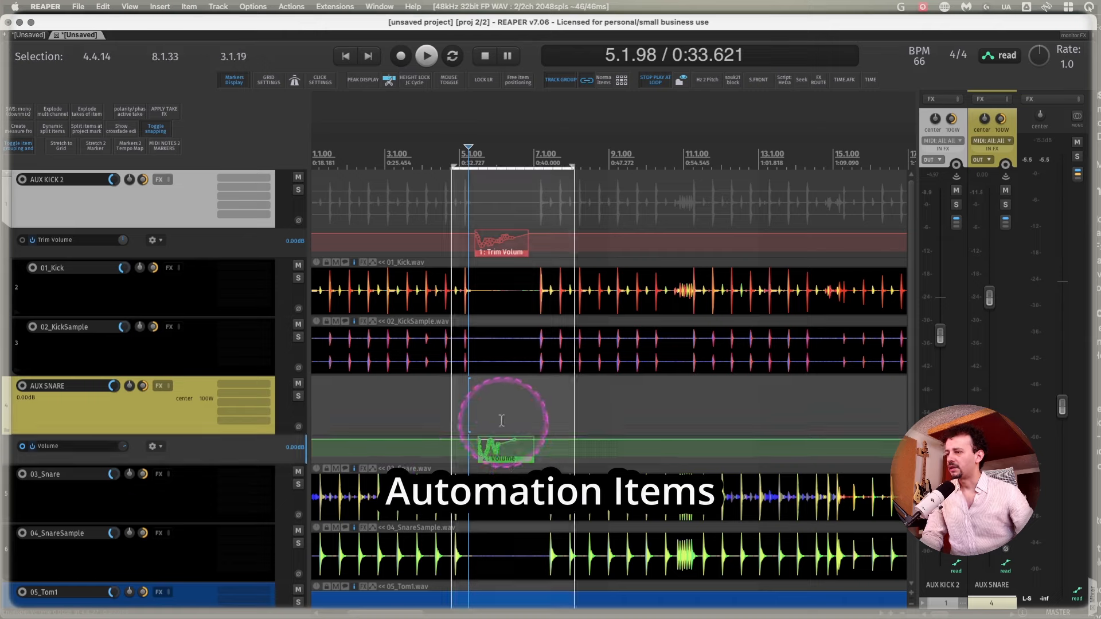
pyautogui.scroll(5, 508, 452)
pyautogui.moveTo(361, 445); pyautogui.dragTo(430, 444)
pyautogui.click(430, 444)
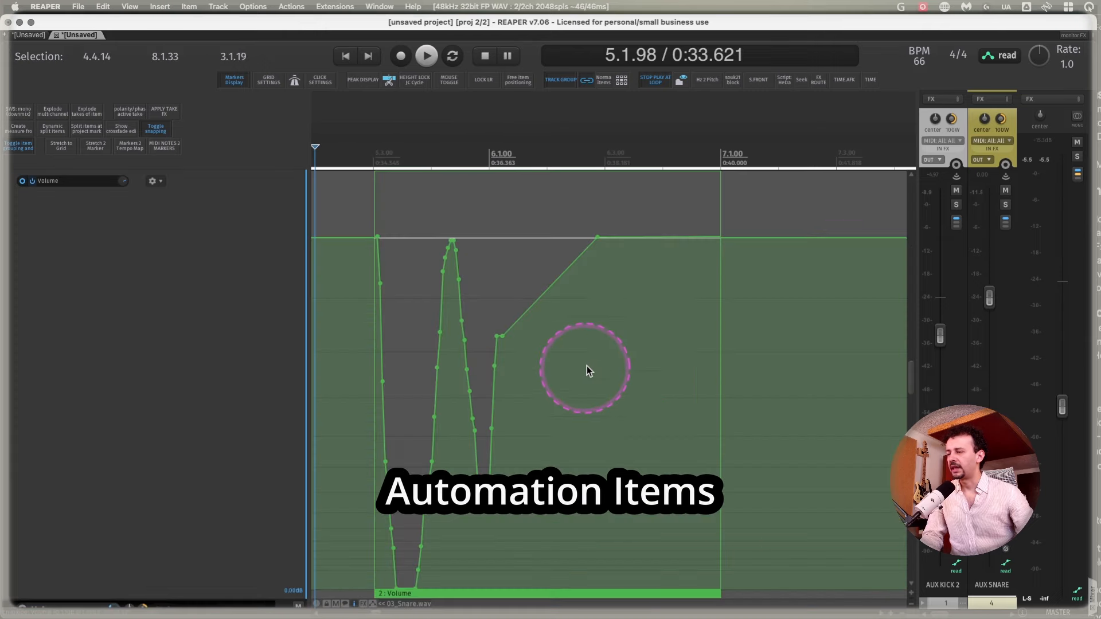
# - Try deleting the AUX SNARE automation item while preserving its points, and undo the deletion
pyautogui.rightClick(496, 597)
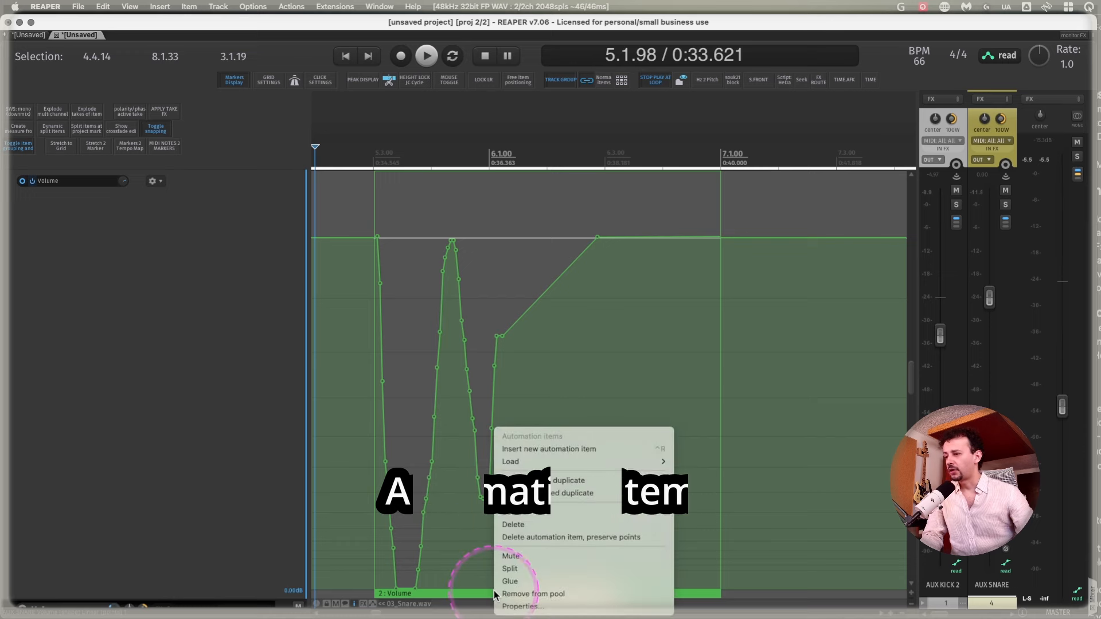
pyautogui.click(570, 538)
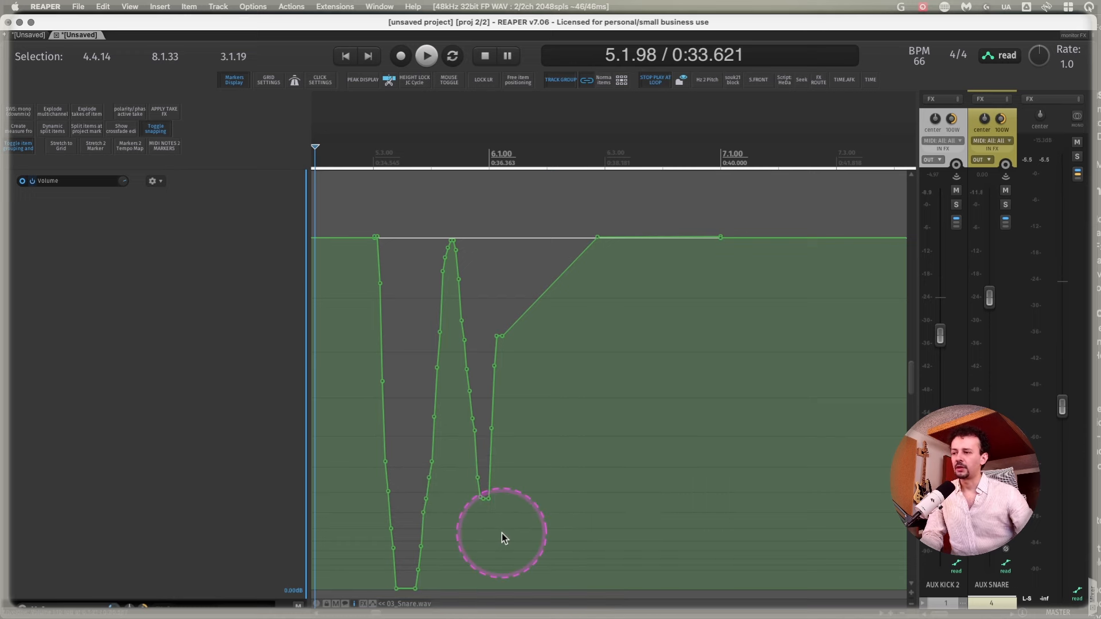
pyautogui.press('super+z')
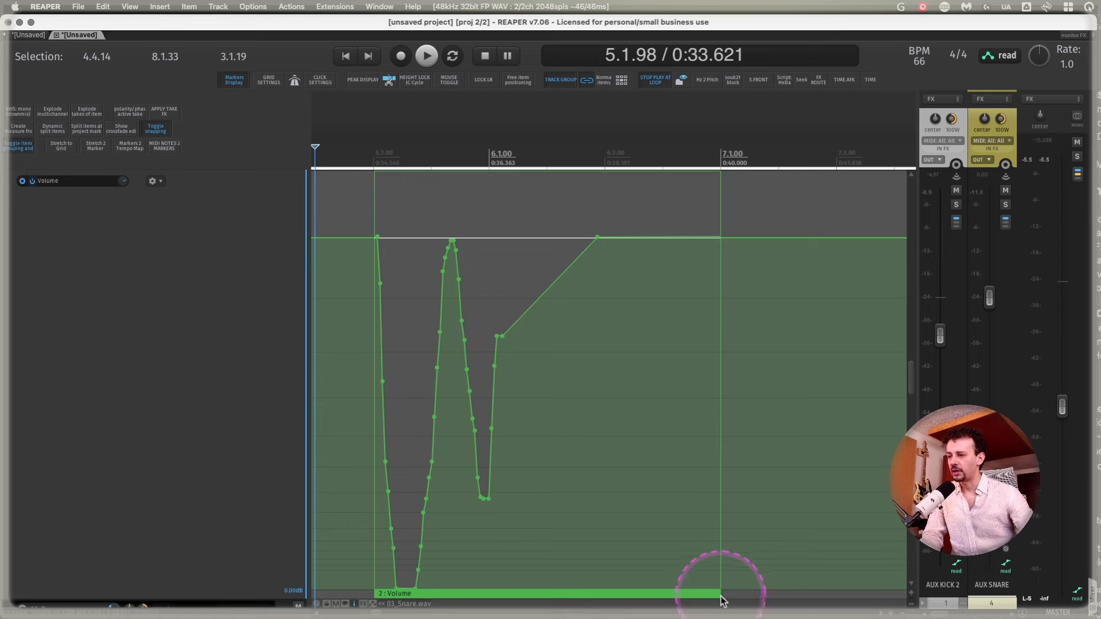
# - Try looping the automation item by extending its end to about bar 8.2, and shorten it back to bar 7
pyautogui.moveTo(721, 599); pyautogui.dragTo(956, 572)
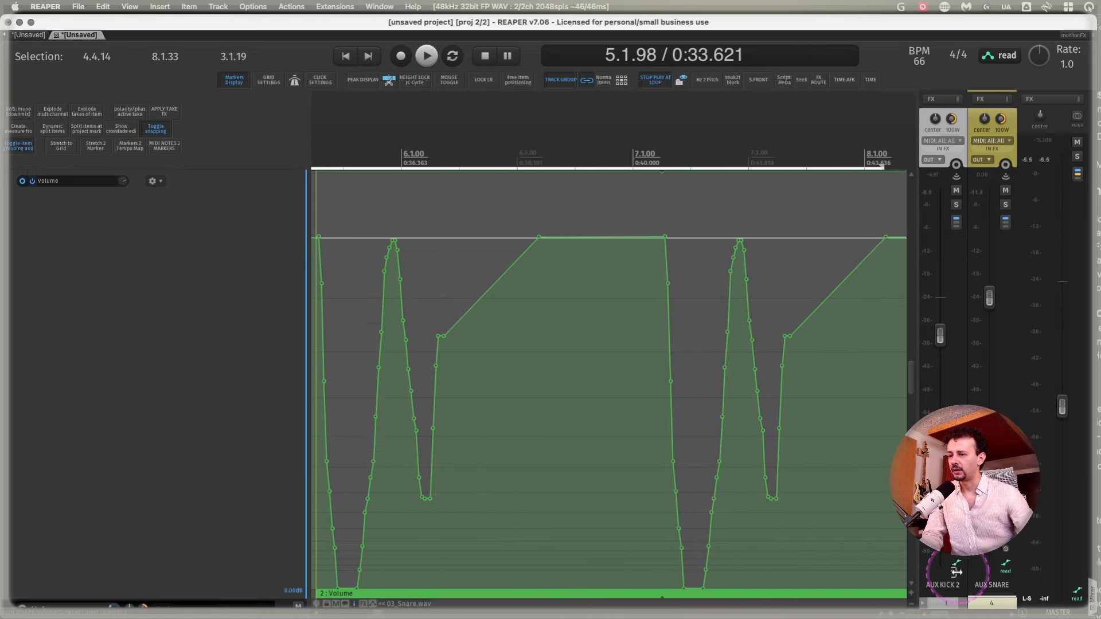
pyautogui.scroll(-6, 851, 559)
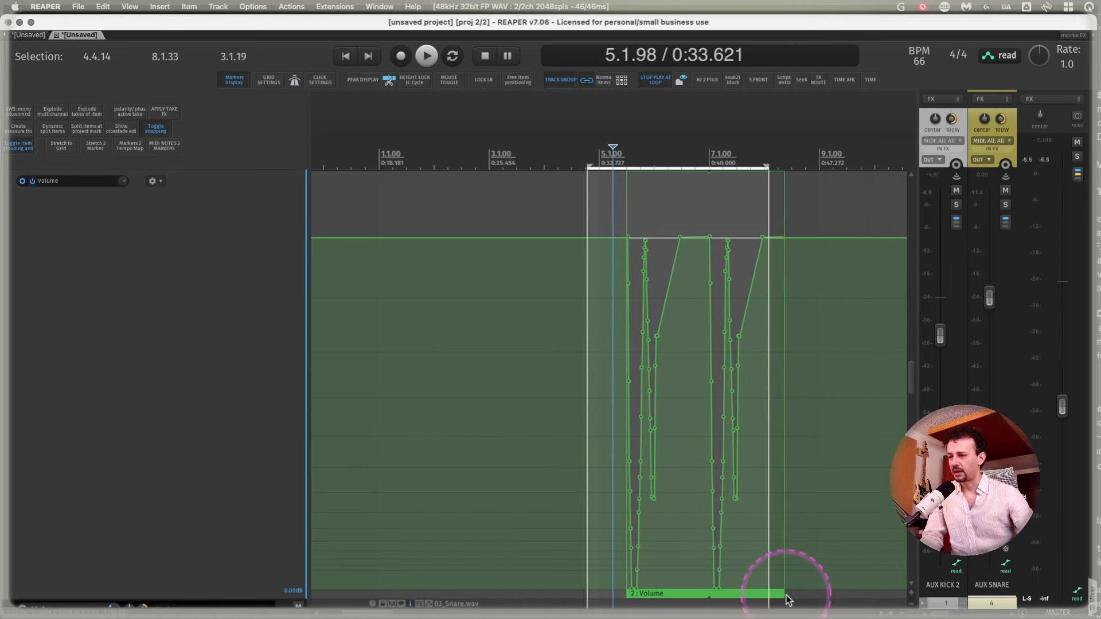
pyautogui.moveTo(786, 600); pyautogui.dragTo(708, 570)
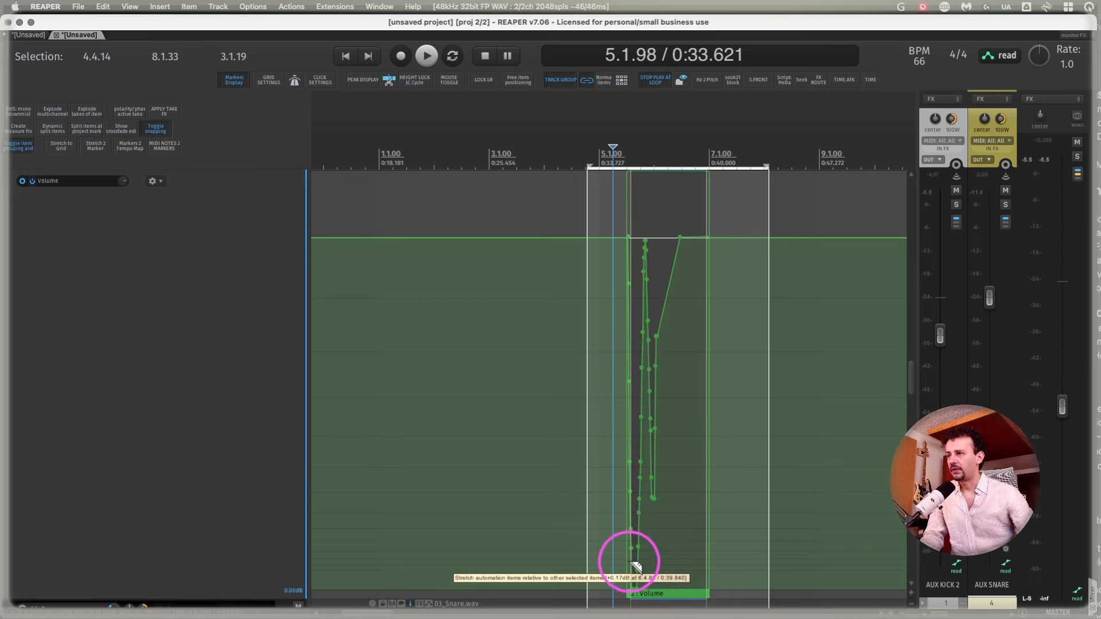
# - Try stretching the automation item from its lower corner and lower edge, undoing each change
pyautogui.moveTo(635, 568); pyautogui.dragTo(589, 489)
pyautogui.press('super+z')
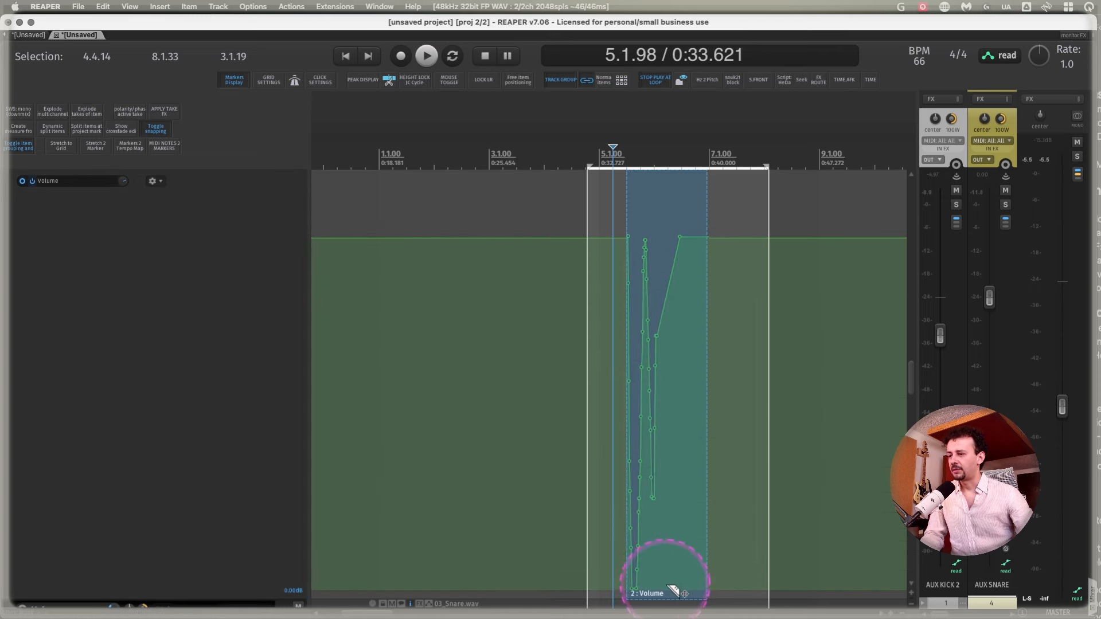
pyautogui.moveTo(669, 596); pyautogui.dragTo(676, 429)
pyautogui.press('super+z')
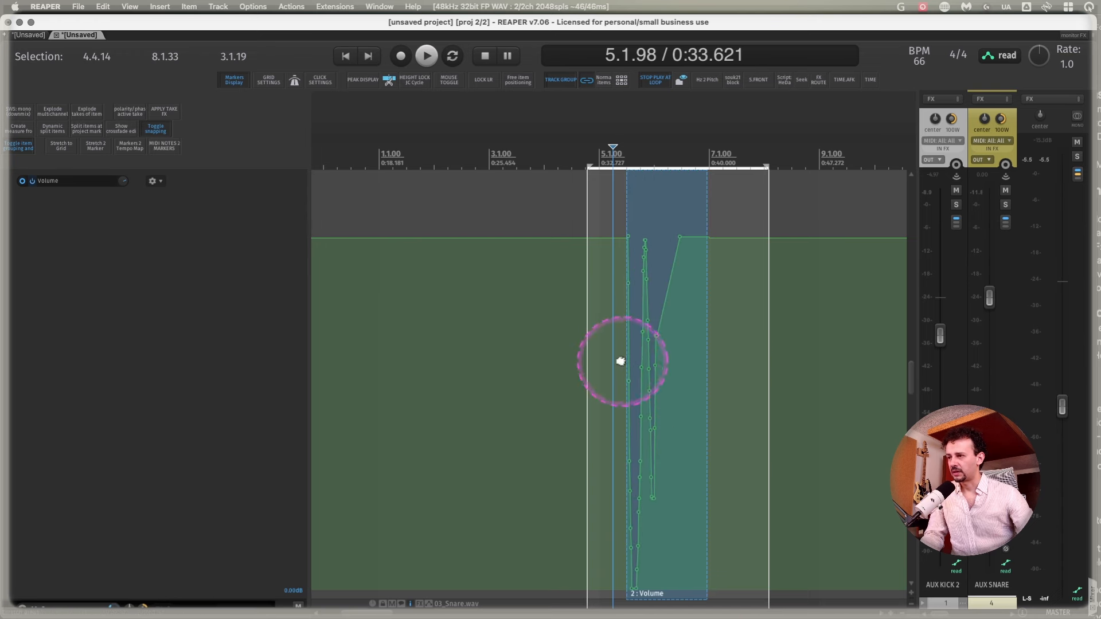
# - Stretch the start of the volume automation item back to bar 1 and place a copy of it from about bar 12 to 18
pyautogui.moveTo(621, 362); pyautogui.dragTo(374, 365)
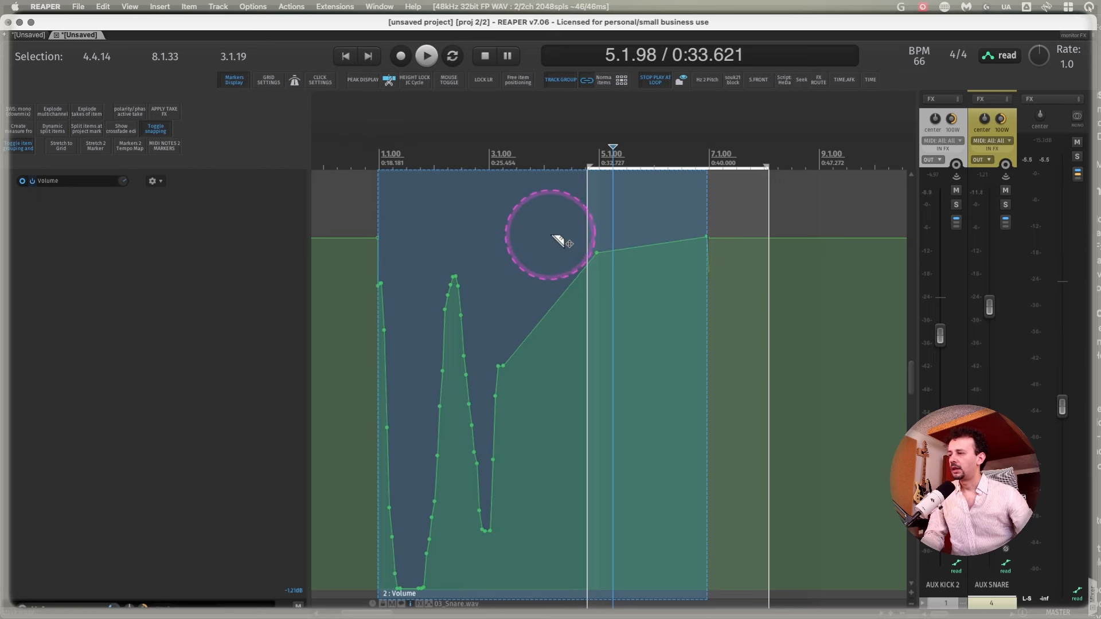
pyautogui.scroll(-2, 487, 315)
pyautogui.moveTo(487, 314); pyautogui.dragTo(740, 292)
pyautogui.hscroll(3, 725, 304)
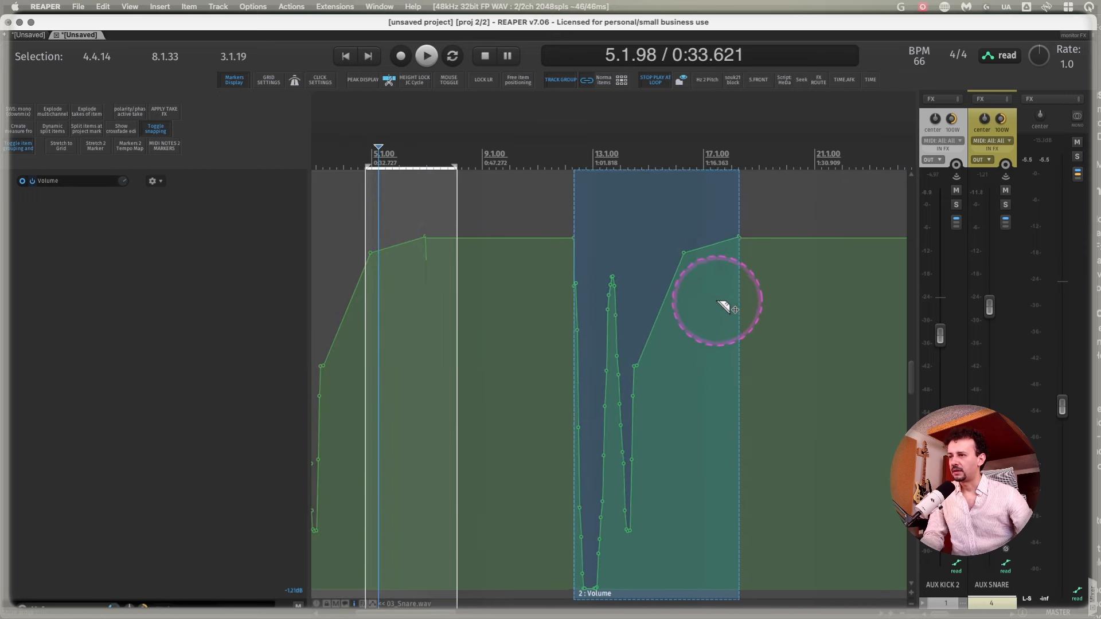
# - Select the range from -1.2.71 to 19.2.77 containing both volume automation items and delete them
pyautogui.scroll(-2, 703, 321)
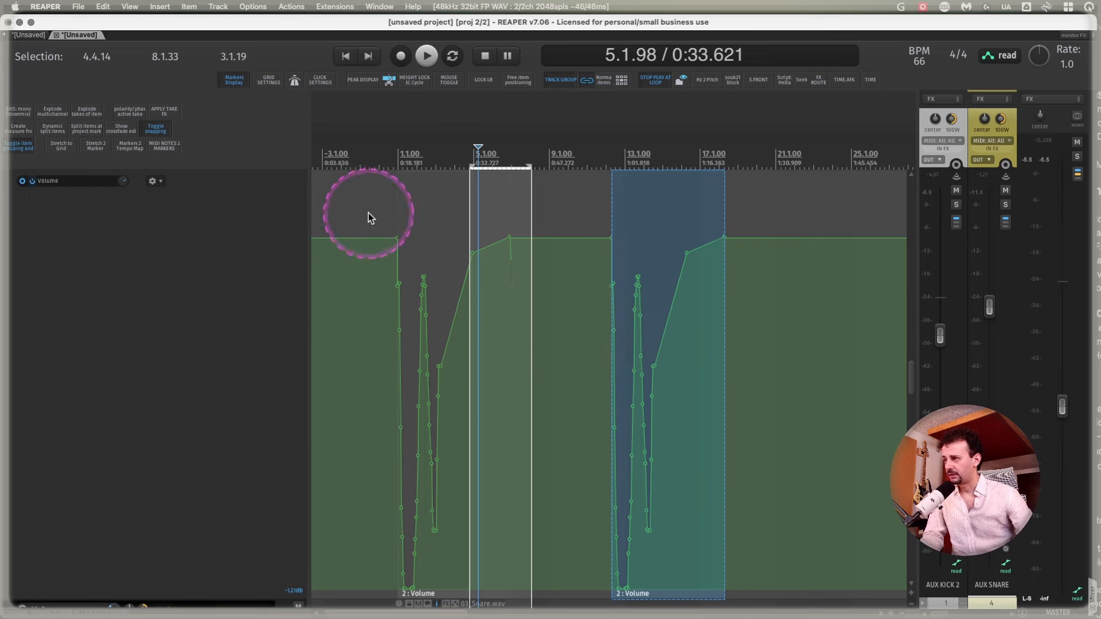
pyautogui.moveTo(369, 225); pyautogui.dragTo(746, 229)
pyautogui.press('Delete')
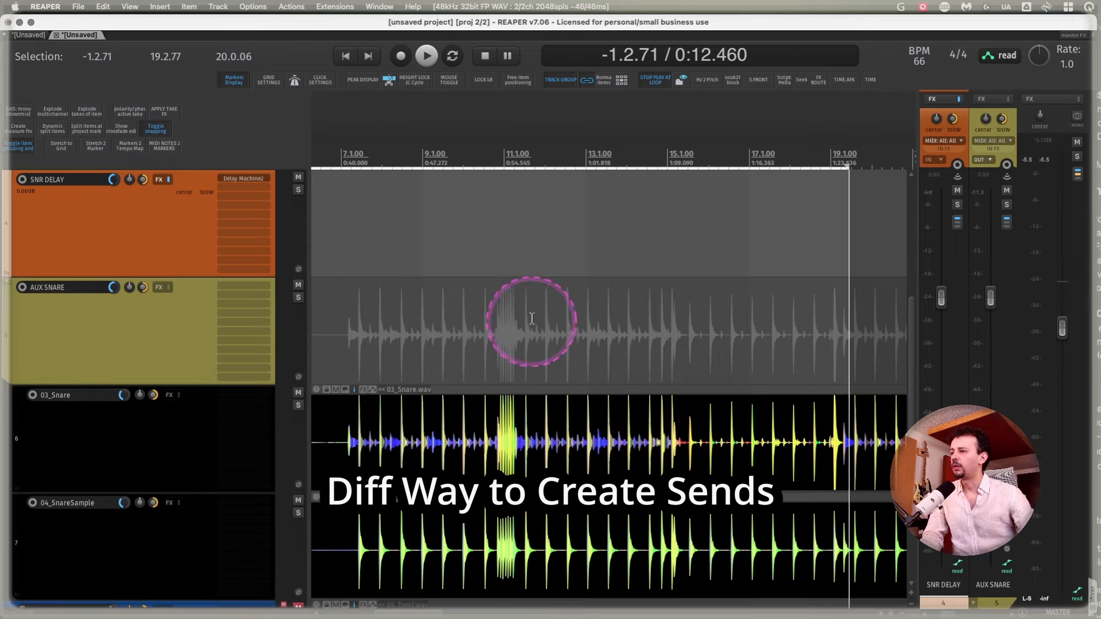
# - Try creating a send from AUX SNARE to SNR DELAY, close its controls and undo the send
pyautogui.moveTo(564, 316); pyautogui.dragTo(581, 317)
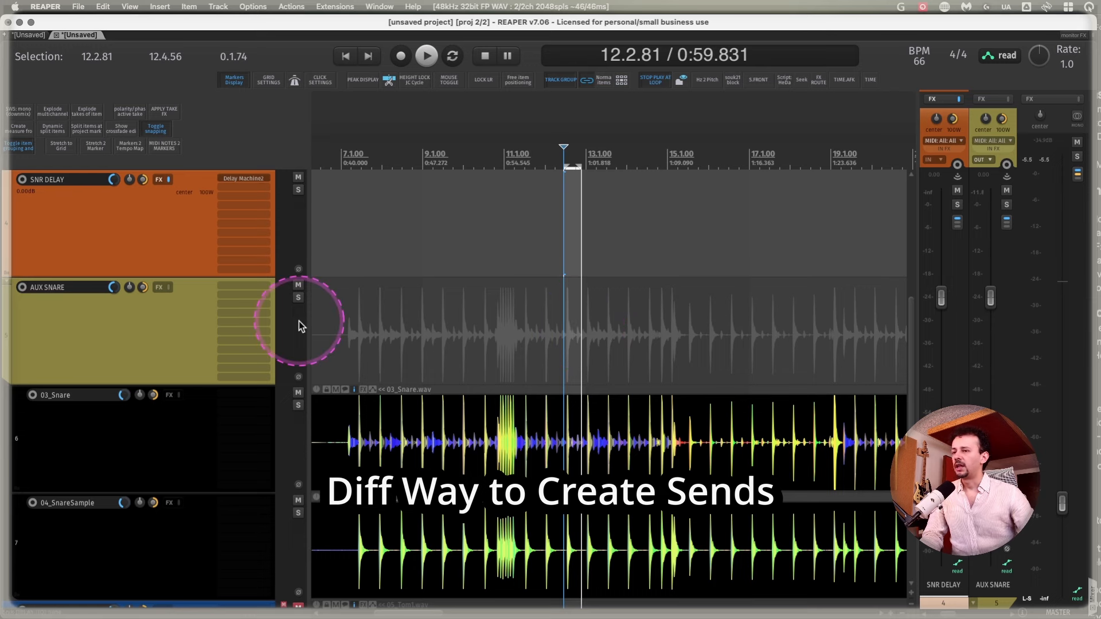
pyautogui.moveTo(253, 348)
pyautogui.mouseDown()
pyautogui.moveTo(249, 326)
pyautogui.moveTo(245, 335)
pyautogui.mouseUp()
pyautogui.moveTo(242, 214); pyautogui.dragTo(242, 215)
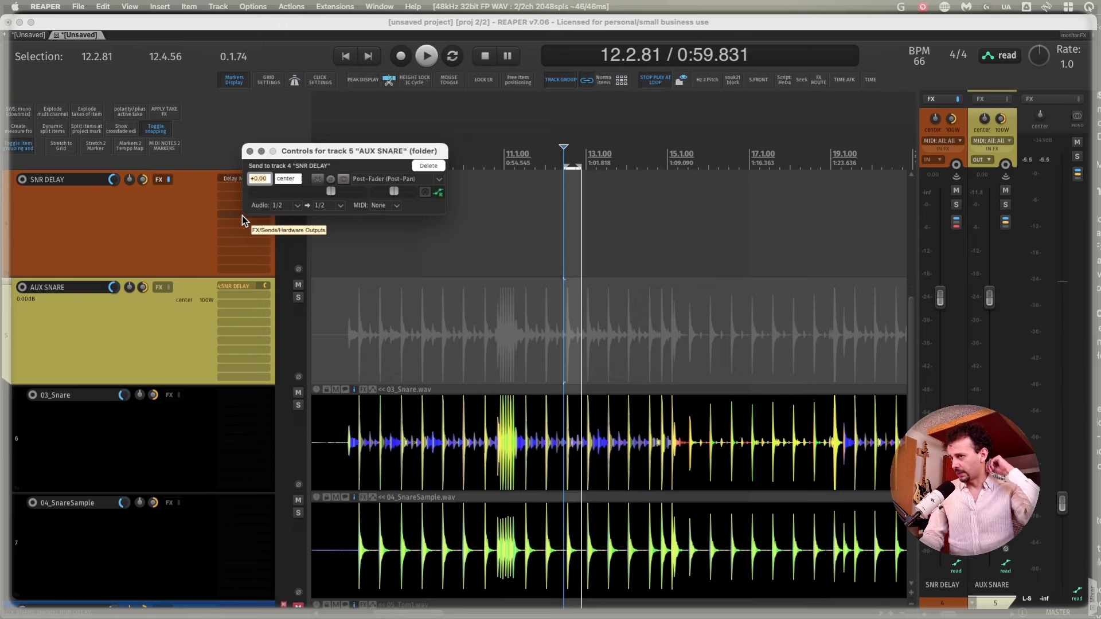
pyautogui.press('Escape')
pyautogui.press('super+z')
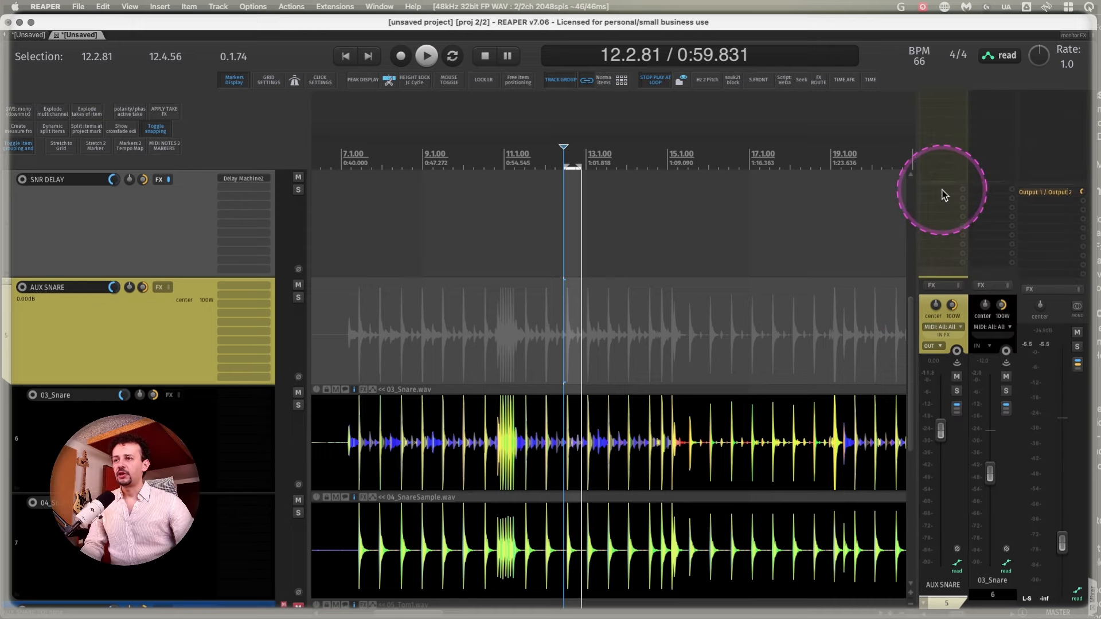
# - Examine the available send destinations in the AUX SNARE routing window and close it
pyautogui.click(943, 194)
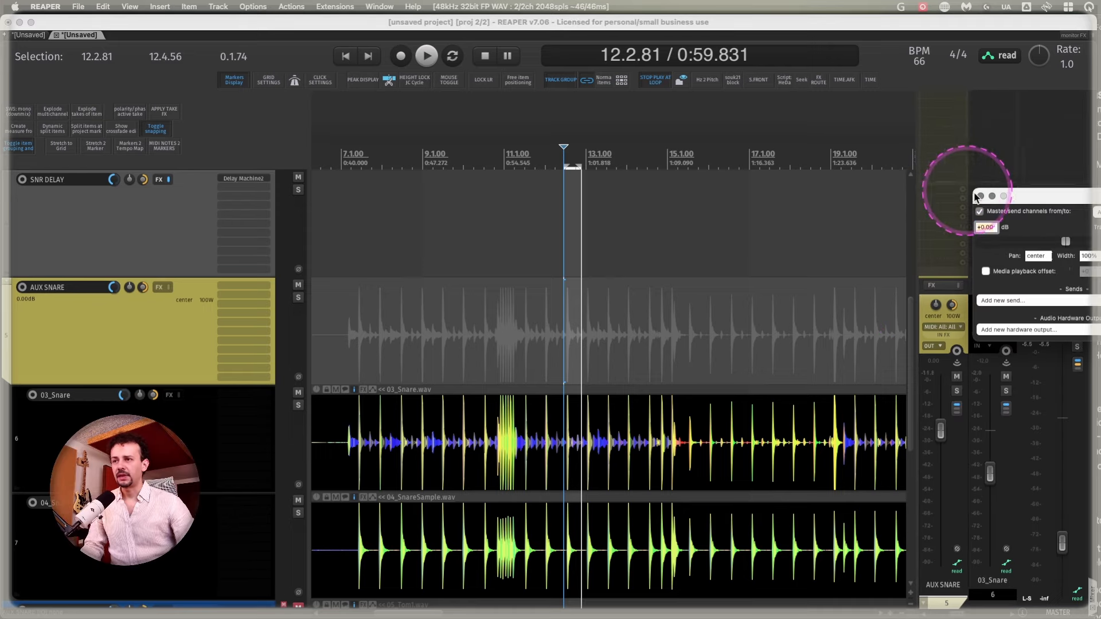
pyautogui.click(1093, 301)
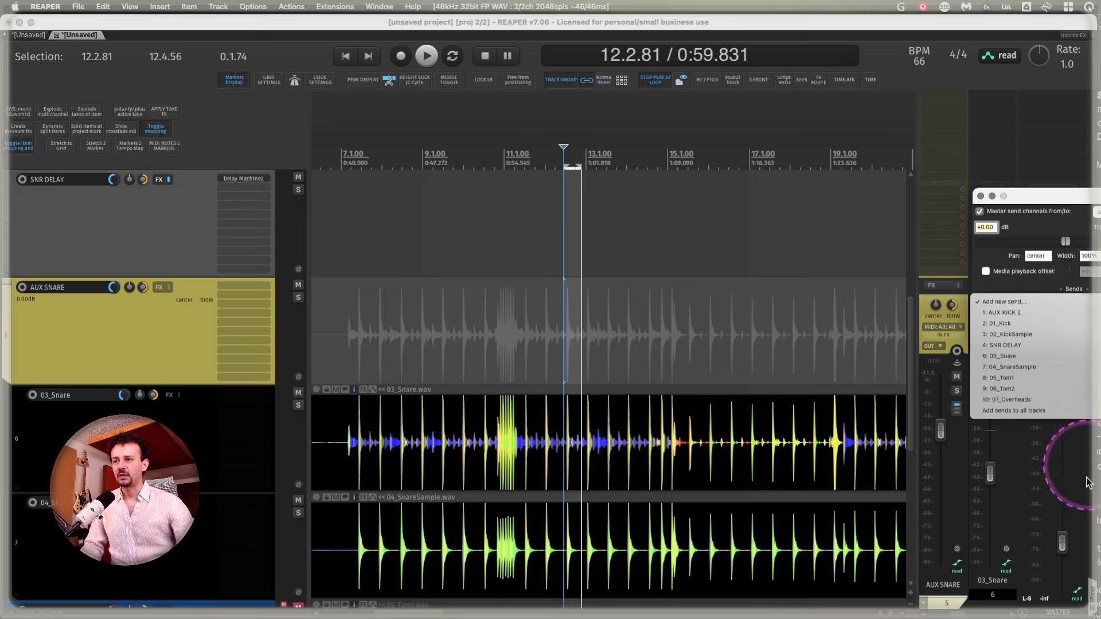
pyautogui.press('Escape')
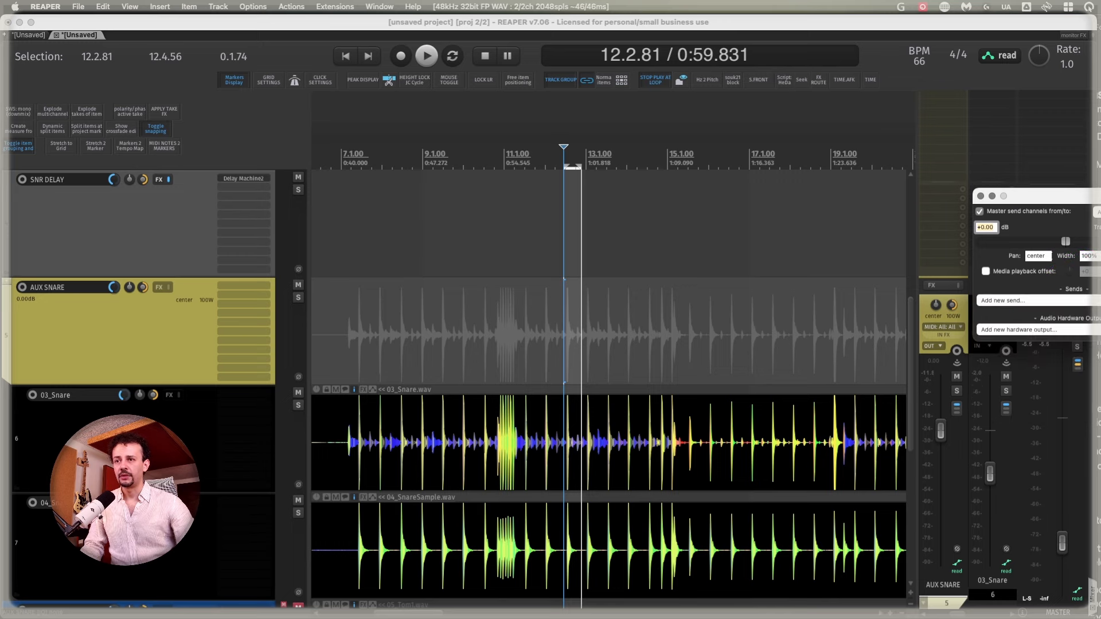
pyautogui.click(980, 196)
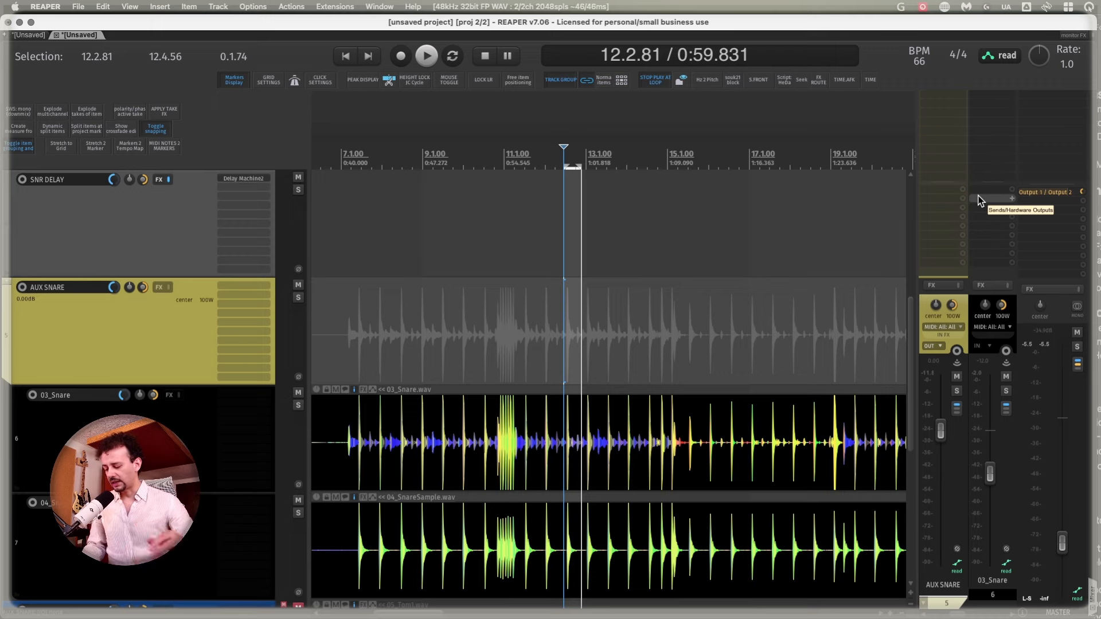
# - Review the send, receive, hardware, aux loopback and MIDI output options for an empty send slot on AUX SNARE
pyautogui.click(947, 200)
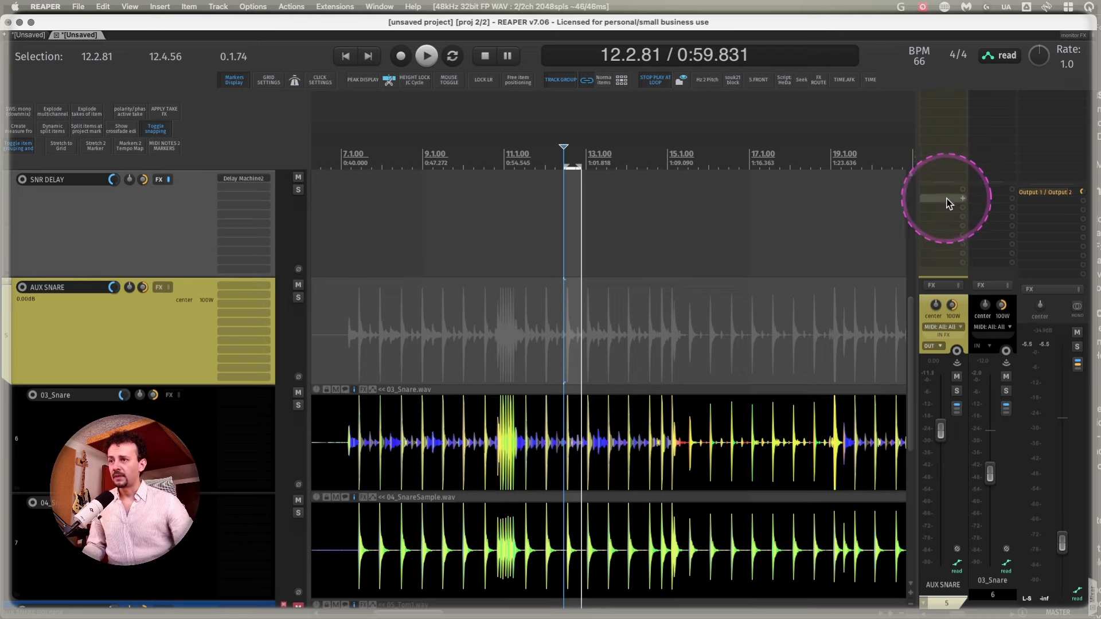
pyautogui.click(946, 201)
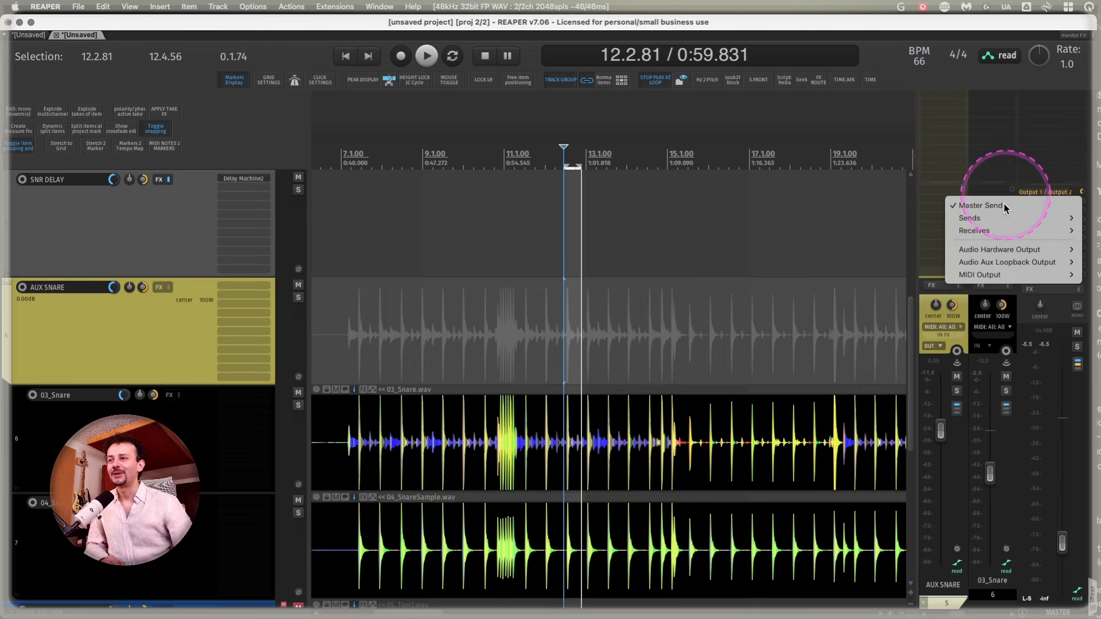
pyautogui.moveTo(999, 218)
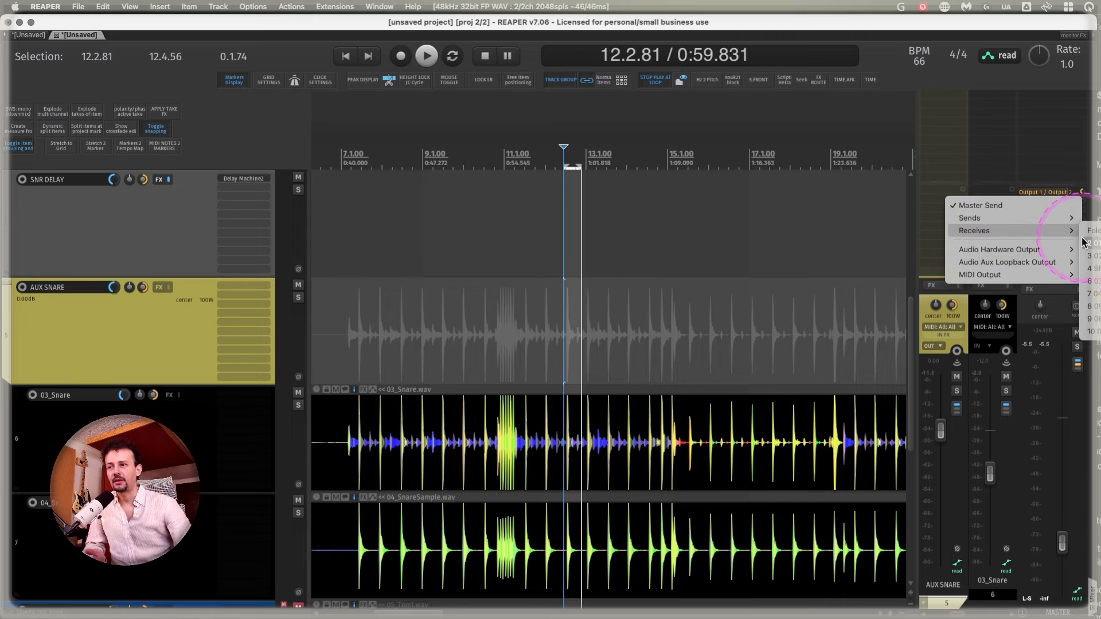
pyautogui.moveTo(1024, 250)
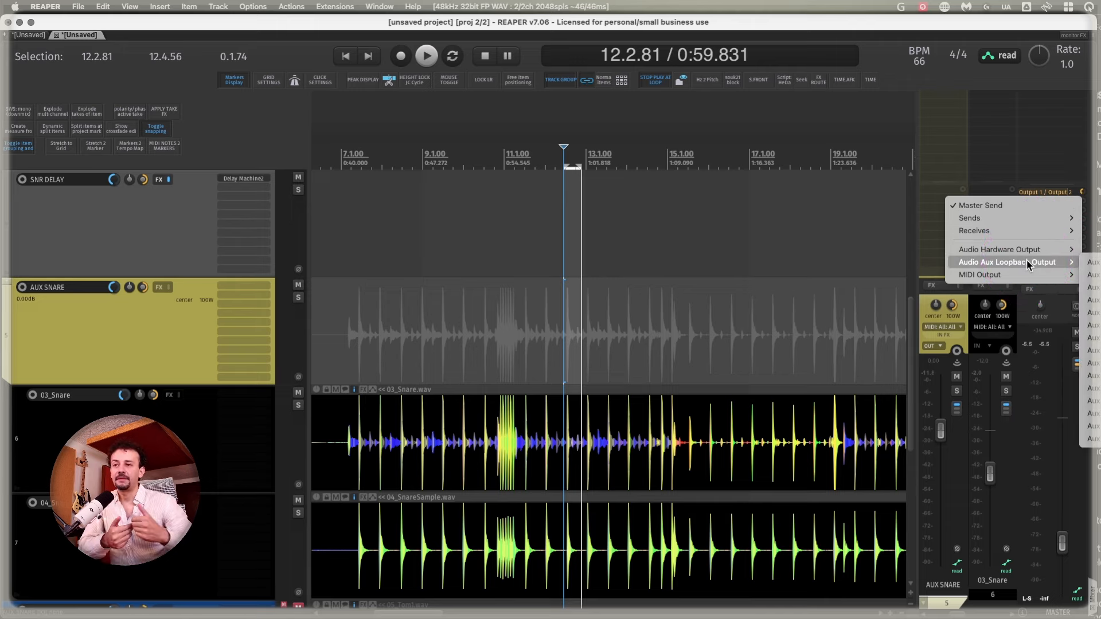
pyautogui.click(1025, 275)
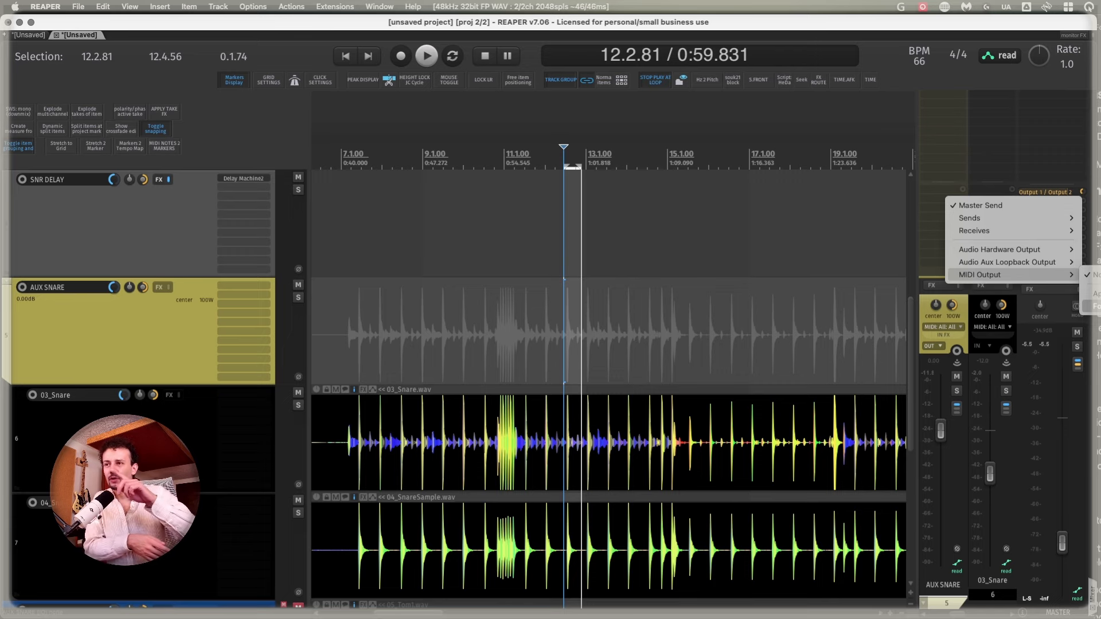
pyautogui.click(1035, 218)
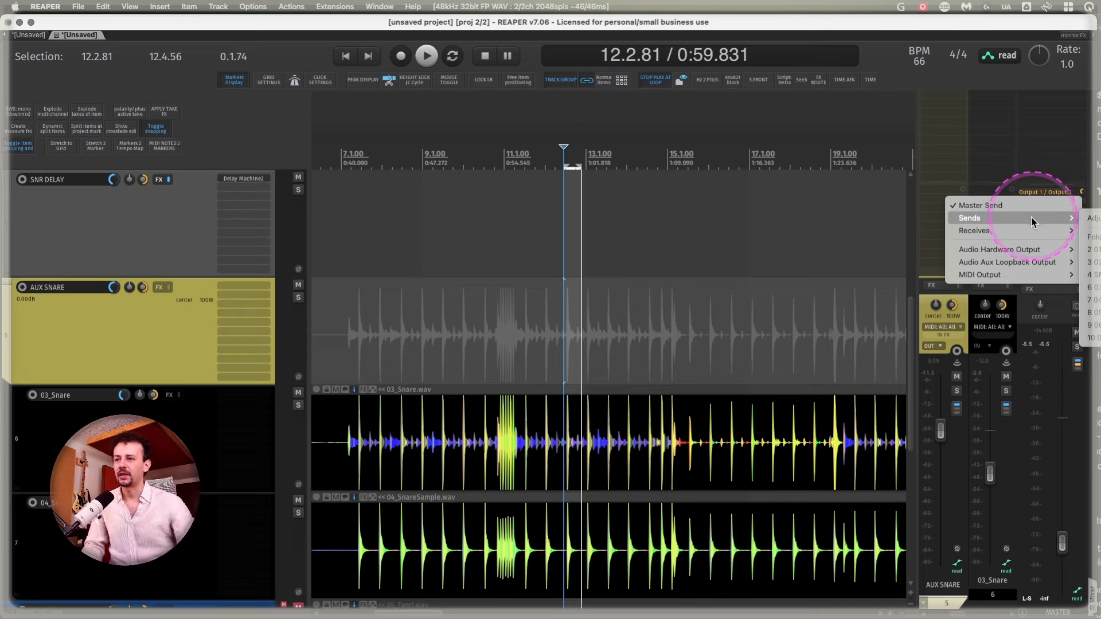
pyautogui.click(565, 325)
# - Create a send from AUX SNARE to the SNR DELAY track
pyautogui.click(246, 315)
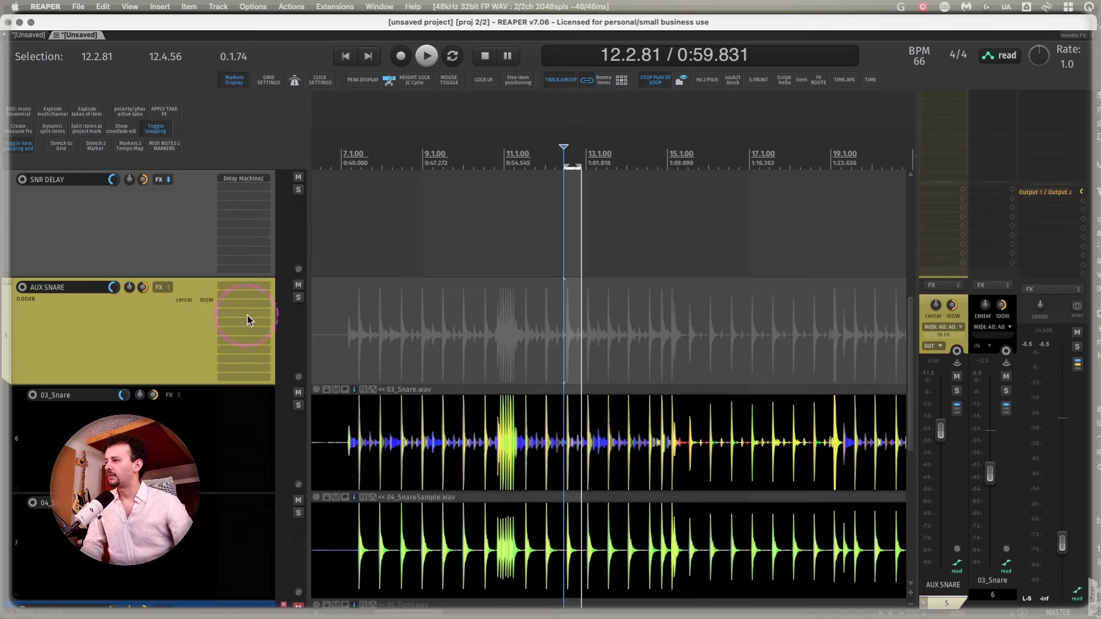
pyautogui.moveTo(241, 208); pyautogui.dragTo(242, 206)
# - Colour the SNR DELAY track purple and add marker 1 at 12.2.81
pyautogui.click(174, 224)
pyautogui.hotkey('shift', 'm')
pyautogui.press('Return')
pyautogui.moveTo(460, 258); pyautogui.dragTo(732, 535)
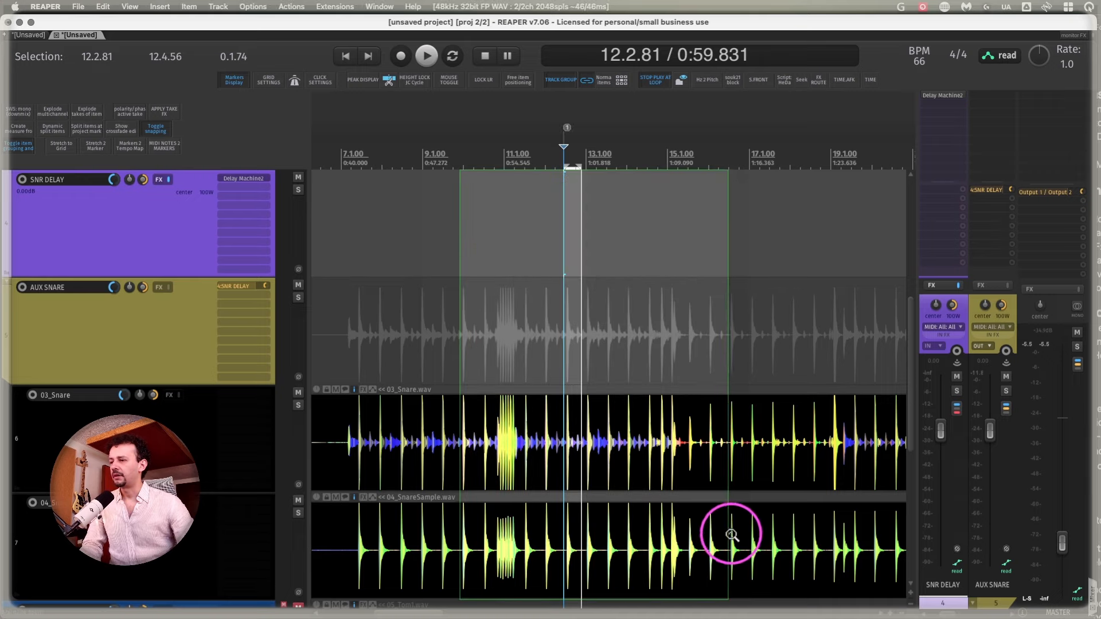
pyautogui.click(632, 297)
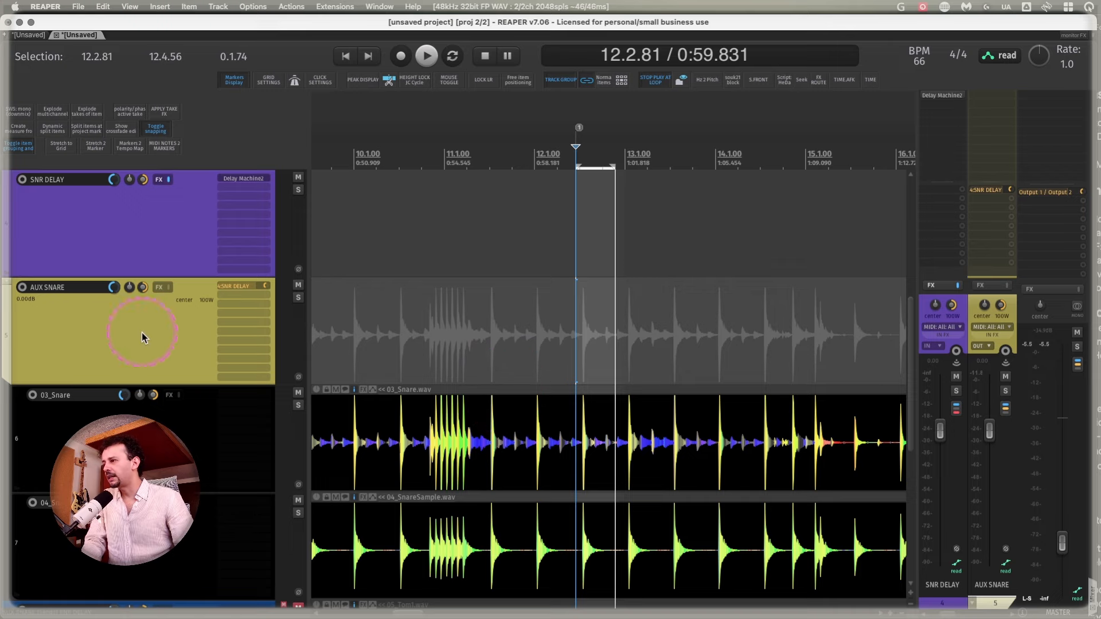
# - Show the send volume envelope to SNR DELAY on the AUX SNARE track using its track envelopes window
pyautogui.hotkey('shift', '/')
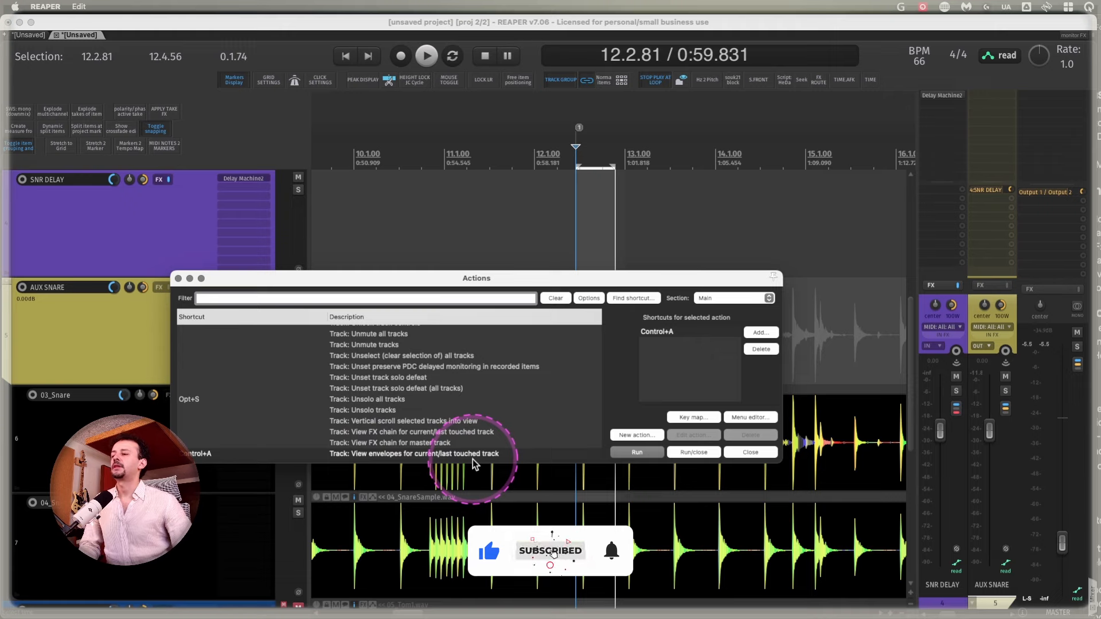
pyautogui.click(160, 315)
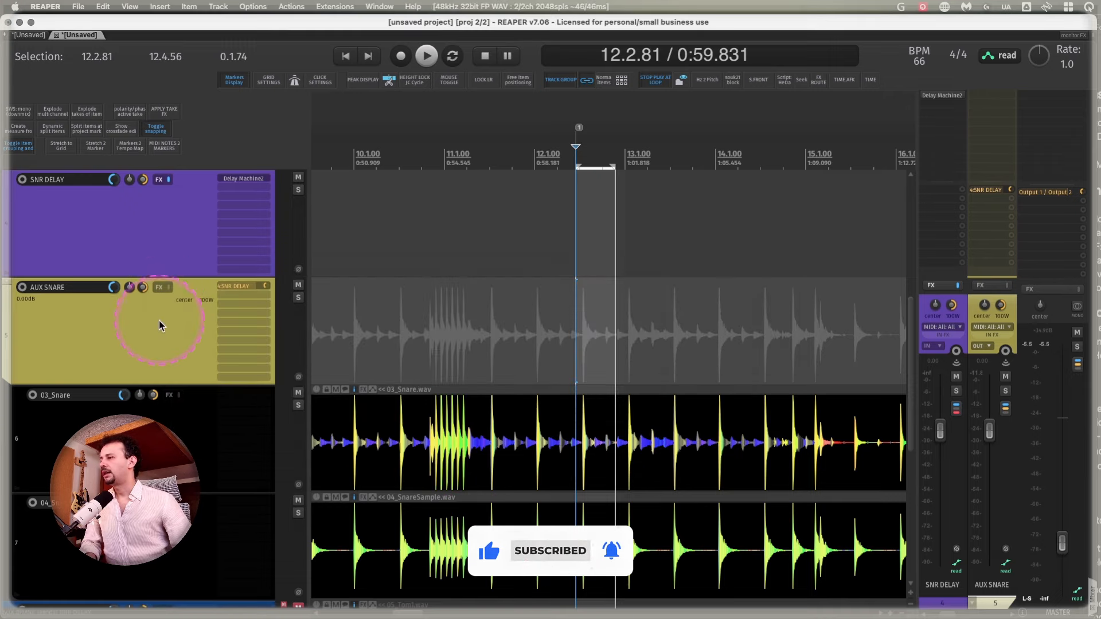
pyautogui.hotkey('ctrl', 'a')
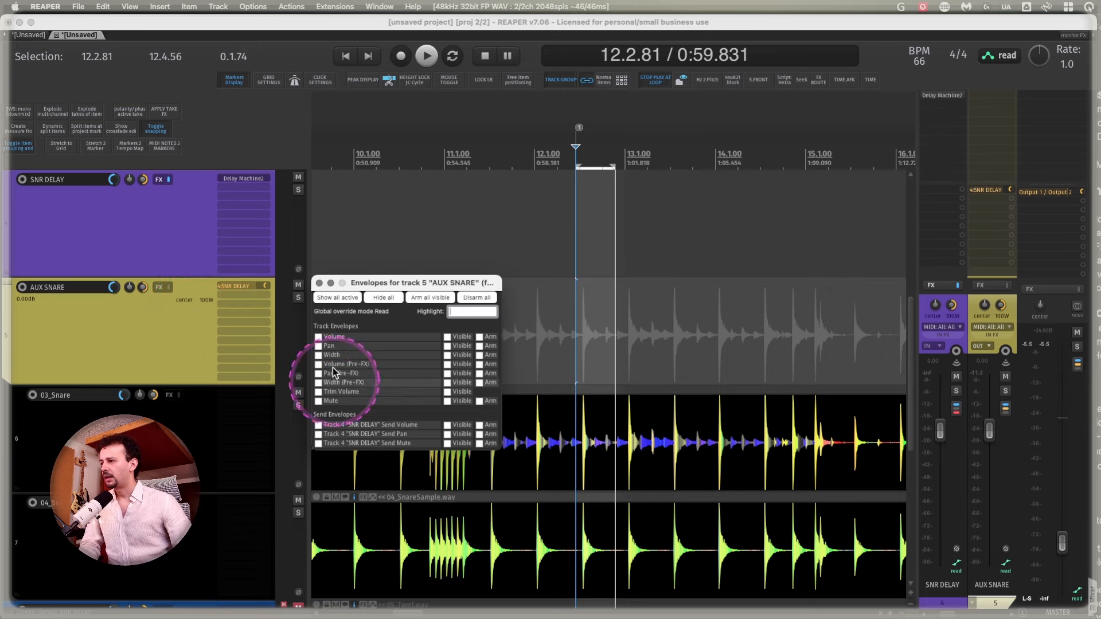
pyautogui.click(405, 426)
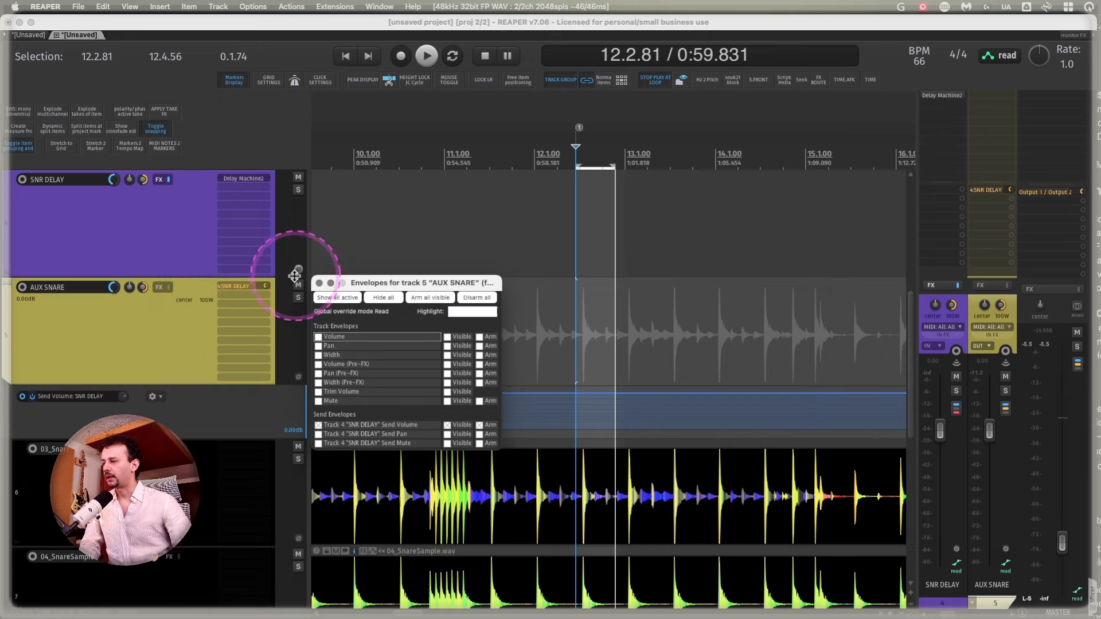
pyautogui.click(318, 283)
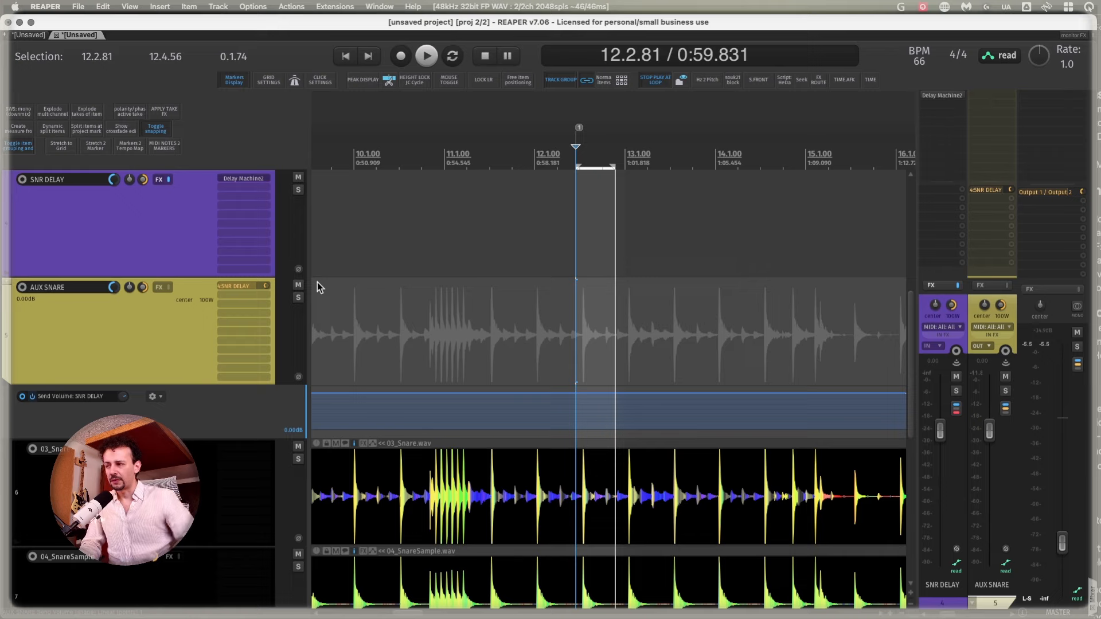
# - Try to lower the whole SNR DELAY send volume envelope and undo the change
pyautogui.scroll(5, 601, 417)
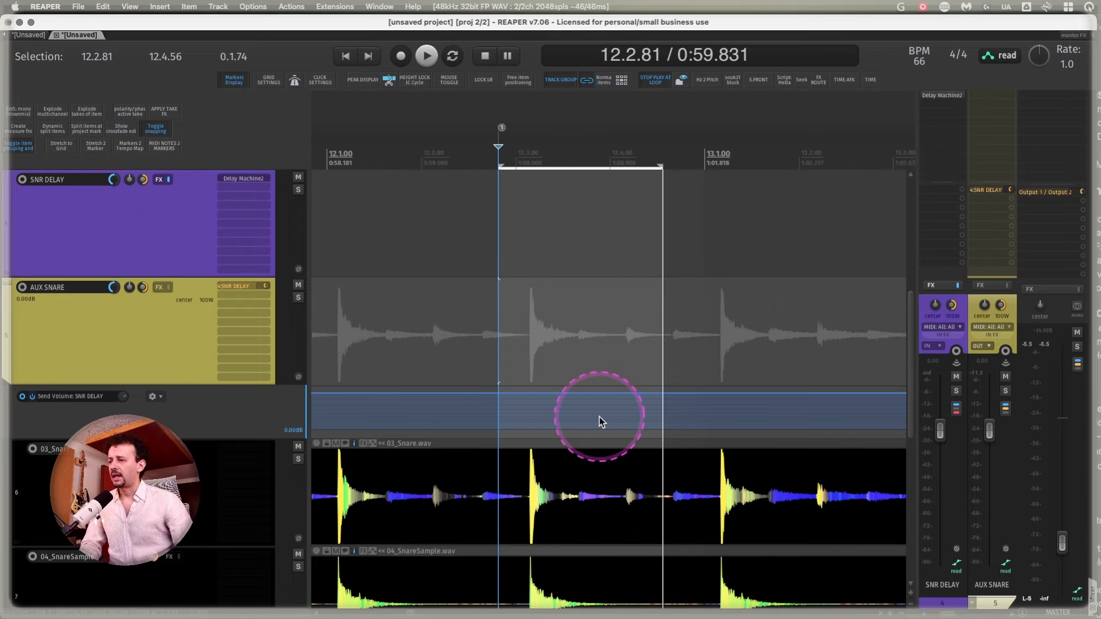
pyautogui.moveTo(585, 389)
pyautogui.mouseDown()
pyautogui.moveTo(553, 417)
pyautogui.moveTo(709, 400)
pyautogui.moveTo(421, 390)
pyautogui.moveTo(530, 370)
pyautogui.moveTo(831, 380)
pyautogui.moveTo(613, 442)
pyautogui.mouseUp()
pyautogui.hotkey('ctrl', 'z')
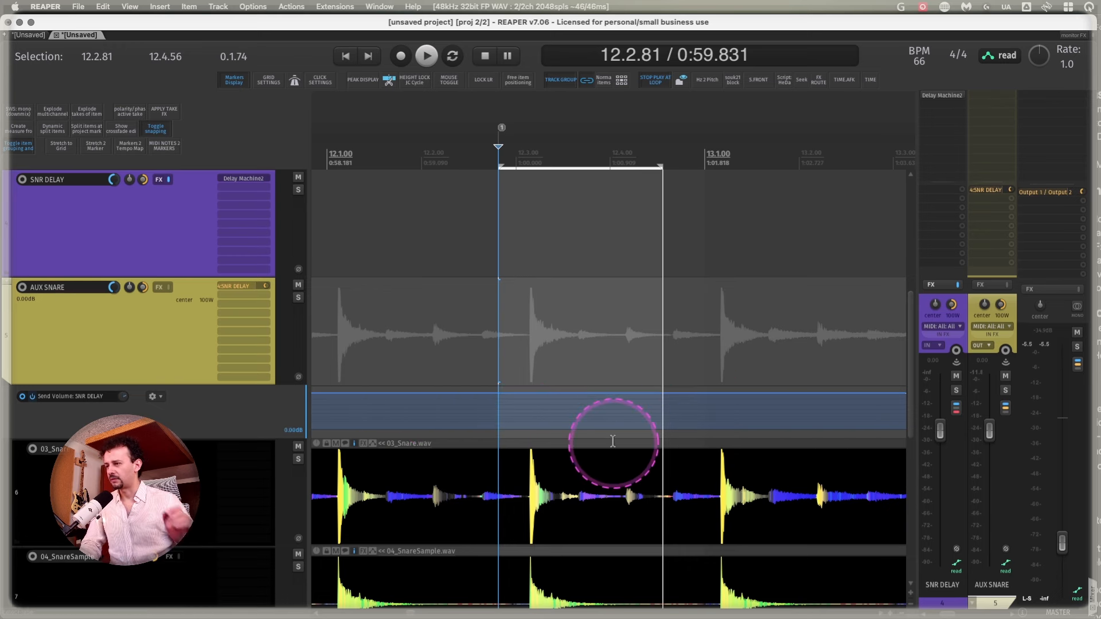
# - Make a time selection around the AUX SNARE hit from 12.2.93 to 12.3.63
pyautogui.hscroll(-5, 614, 442)
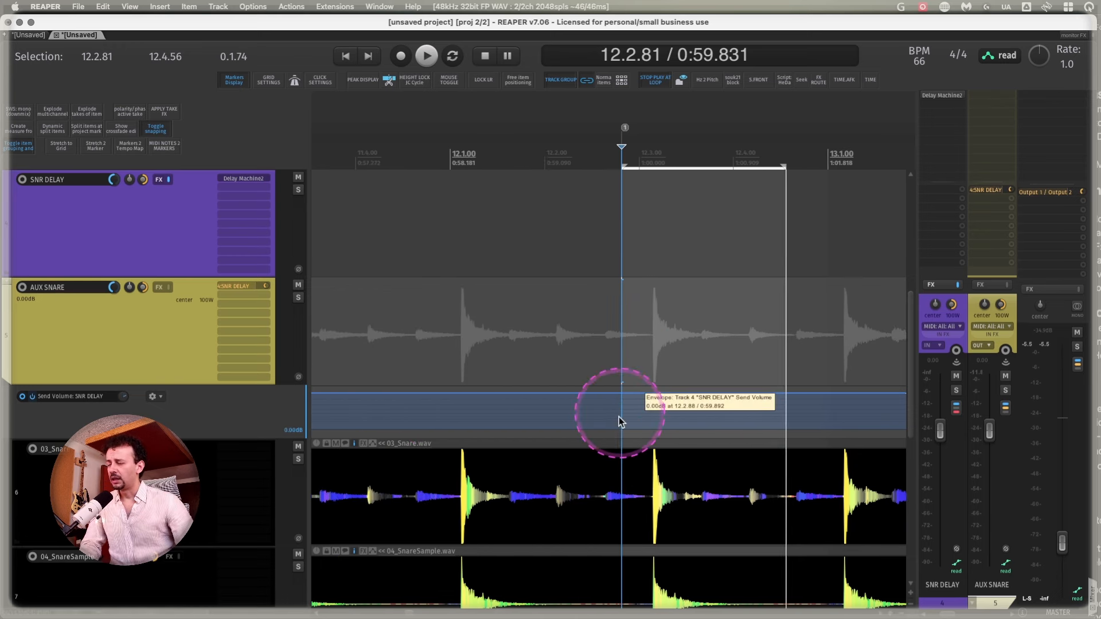
pyautogui.moveTo(651, 307); pyautogui.dragTo(696, 320)
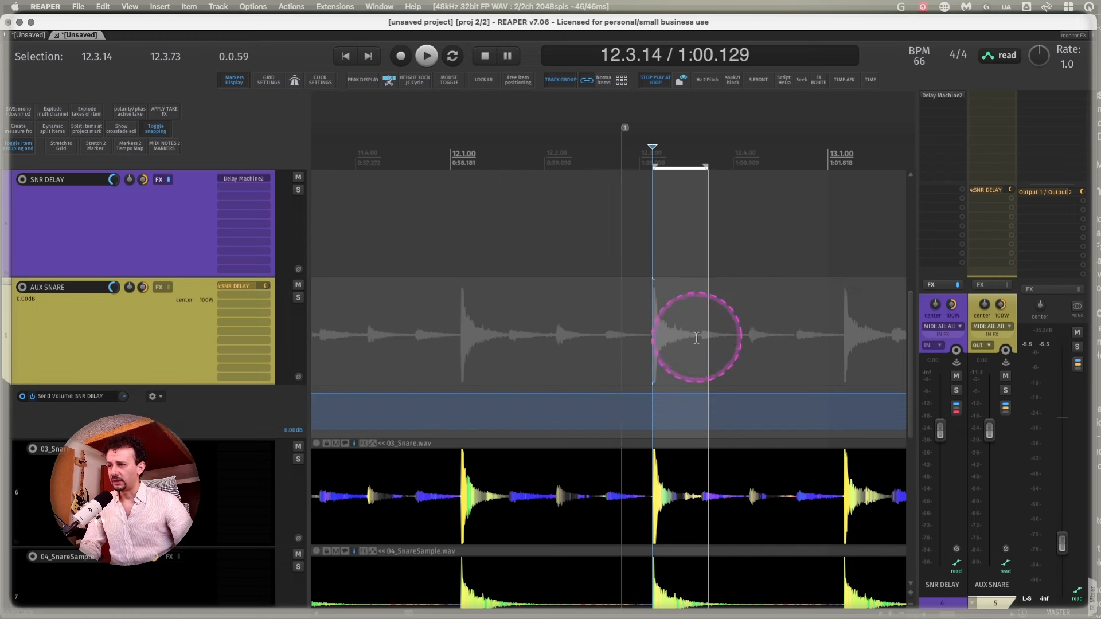
pyautogui.moveTo(632, 287); pyautogui.dragTo(697, 316)
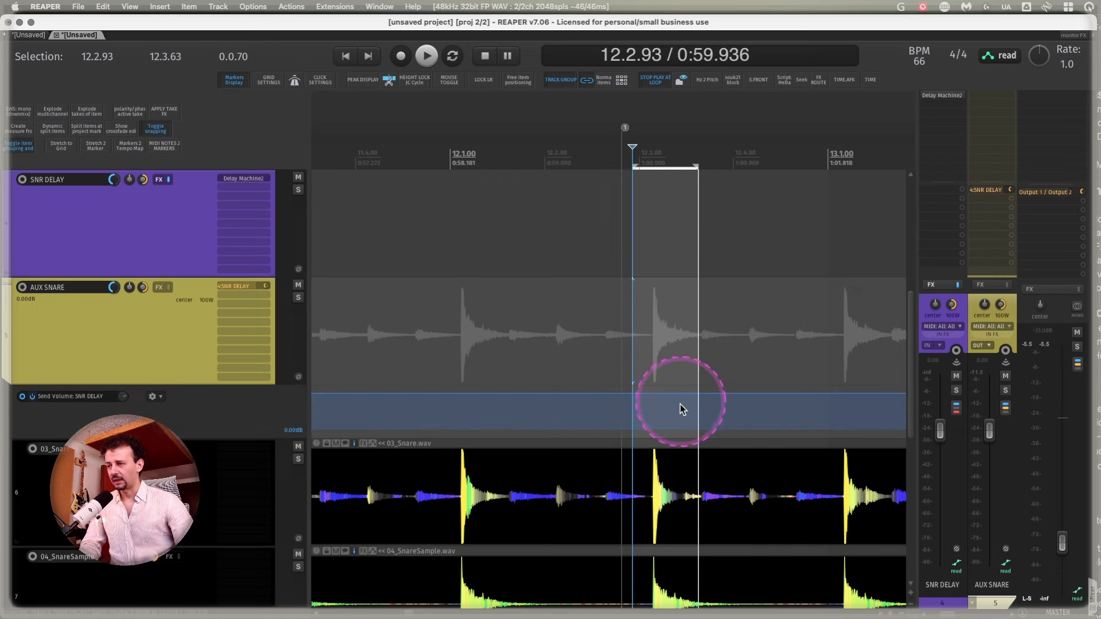
pyautogui.click(672, 391)
pyautogui.moveTo(672, 391); pyautogui.dragTo(676, 277)
pyautogui.moveTo(690, 331); pyautogui.dragTo(681, 388)
# - Lower the whole SNR DELAY send volume envelope to -inf dB and raise it to 0 dB within the time selection
pyautogui.scroll(-8, 682, 388)
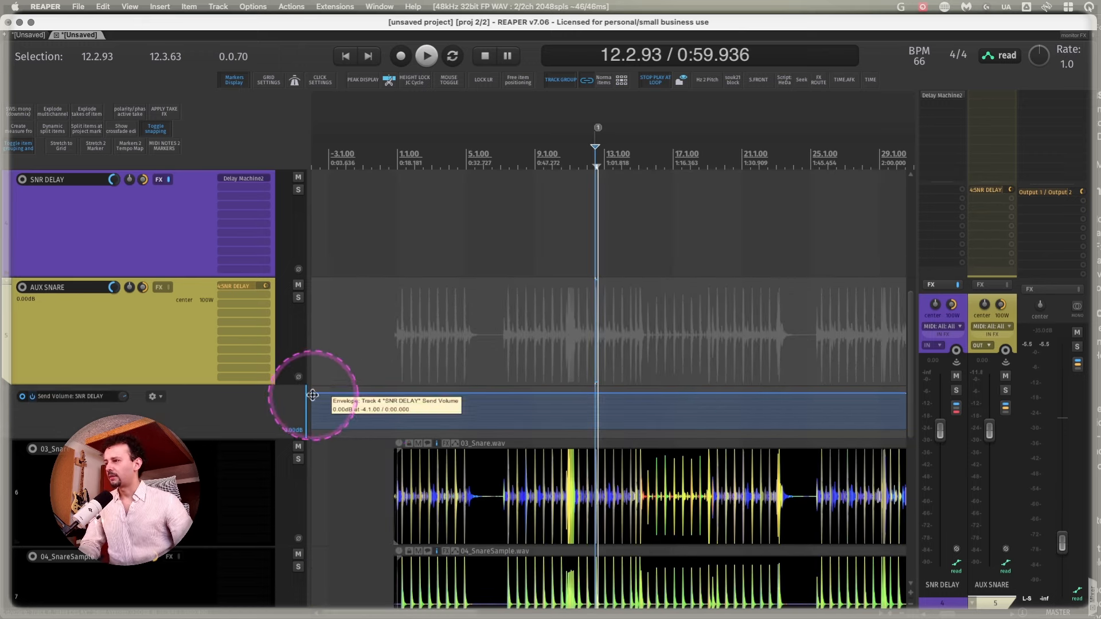
pyautogui.moveTo(312, 393); pyautogui.dragTo(270, 516)
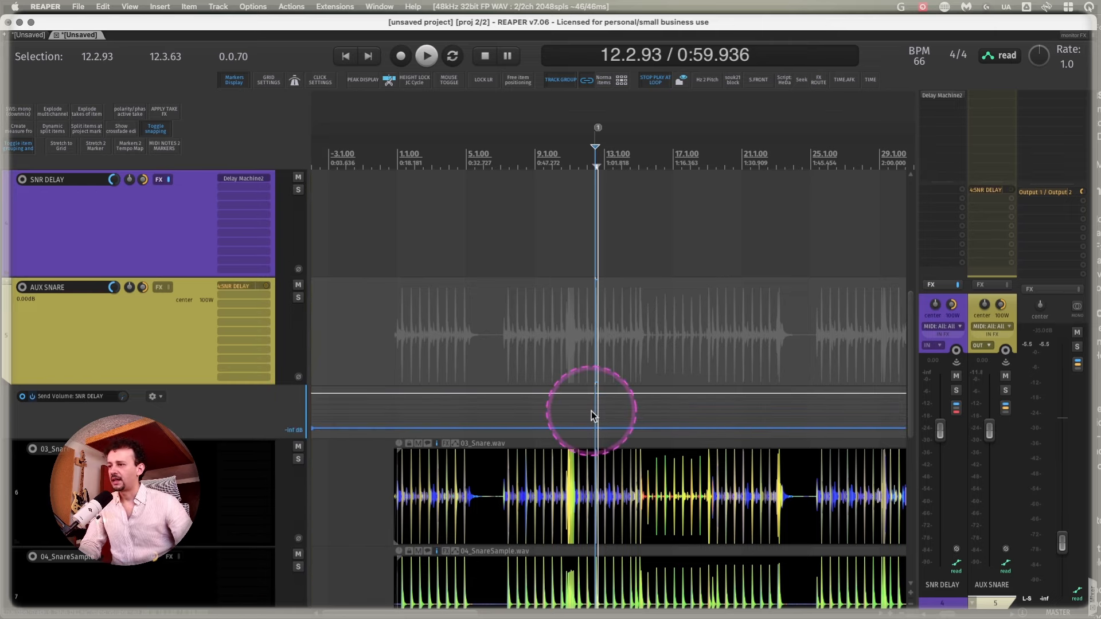
pyautogui.scroll(10, 591, 411)
pyautogui.moveTo(665, 427); pyautogui.dragTo(671, 216)
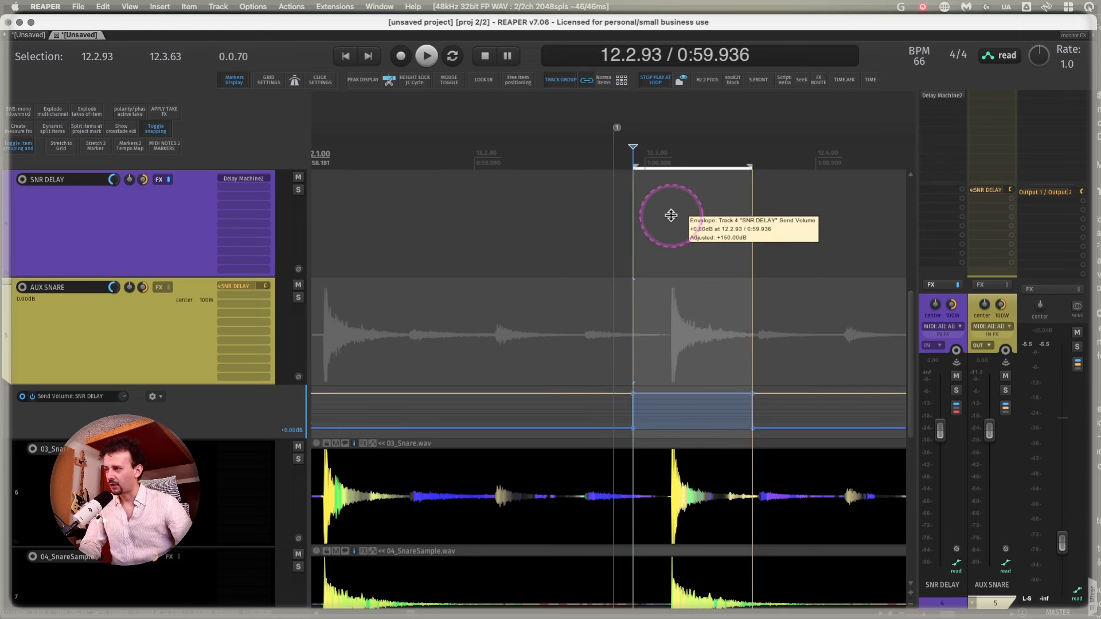
pyautogui.moveTo(671, 215); pyautogui.dragTo(669, 214)
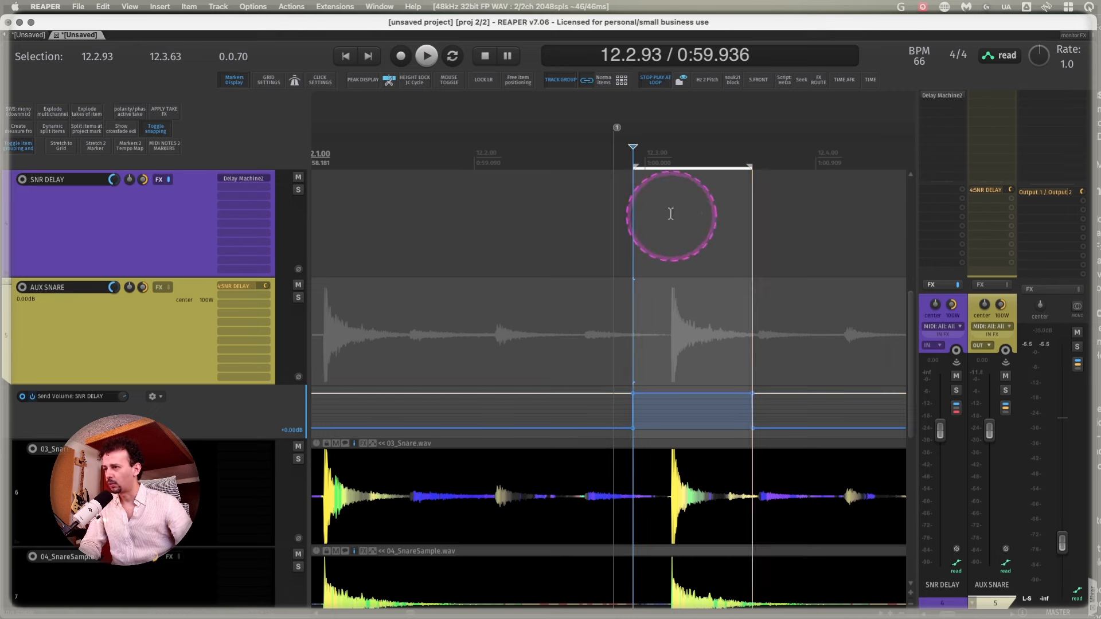
pyautogui.click(614, 394)
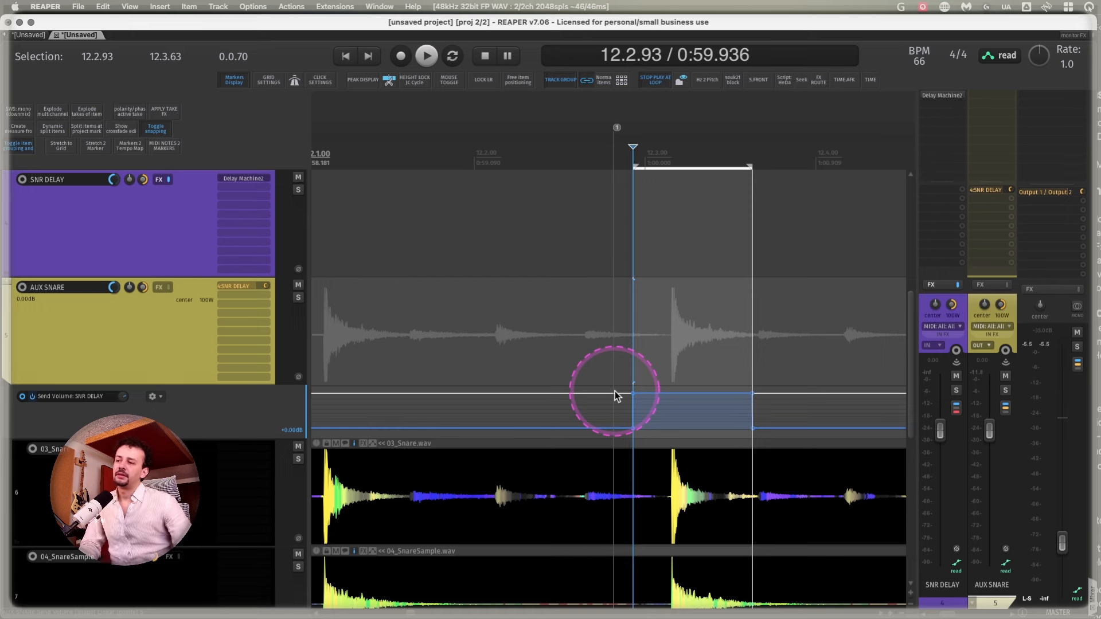
pyautogui.click(835, 379)
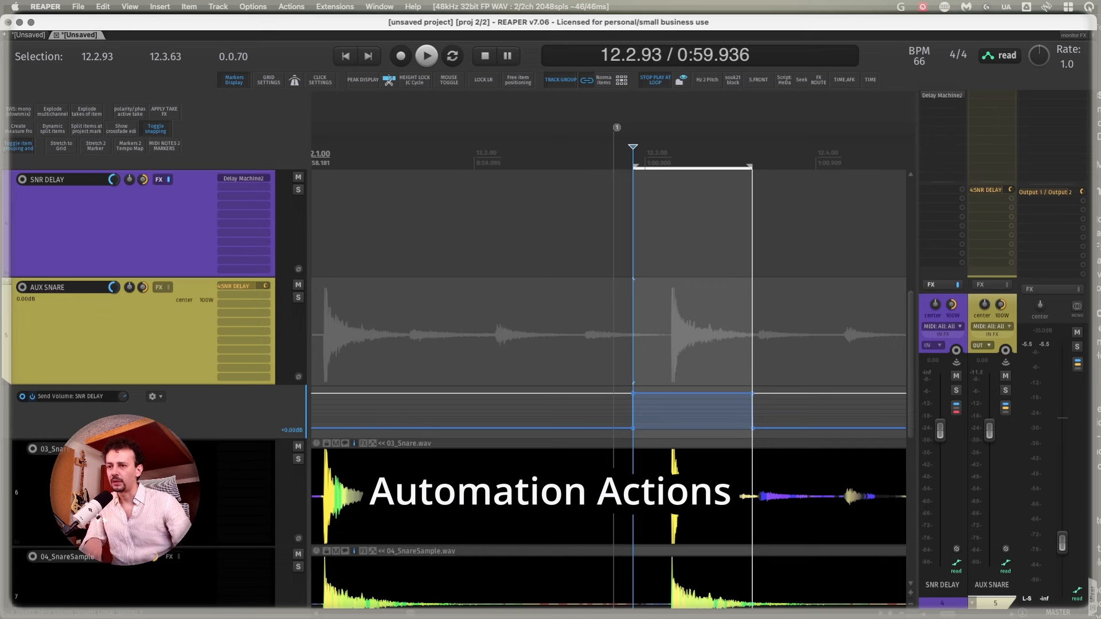
# - Switch to Obsidian to read the Envelopes notes in Look What I Found, and return to REAPER
pyautogui.press('super+Tab')
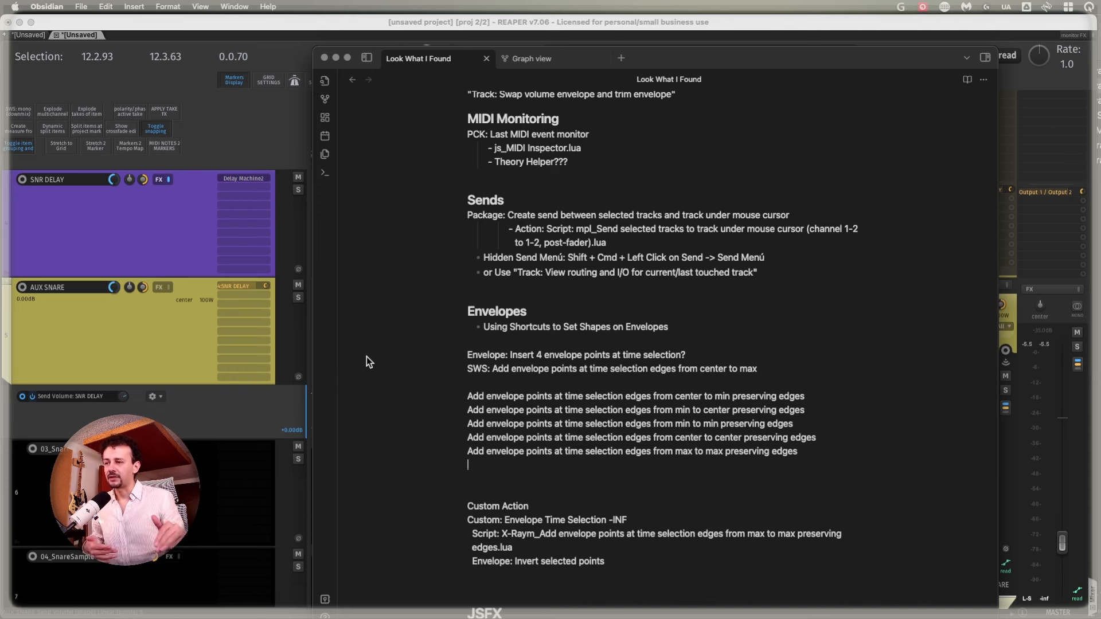
pyautogui.press('super+Tab')
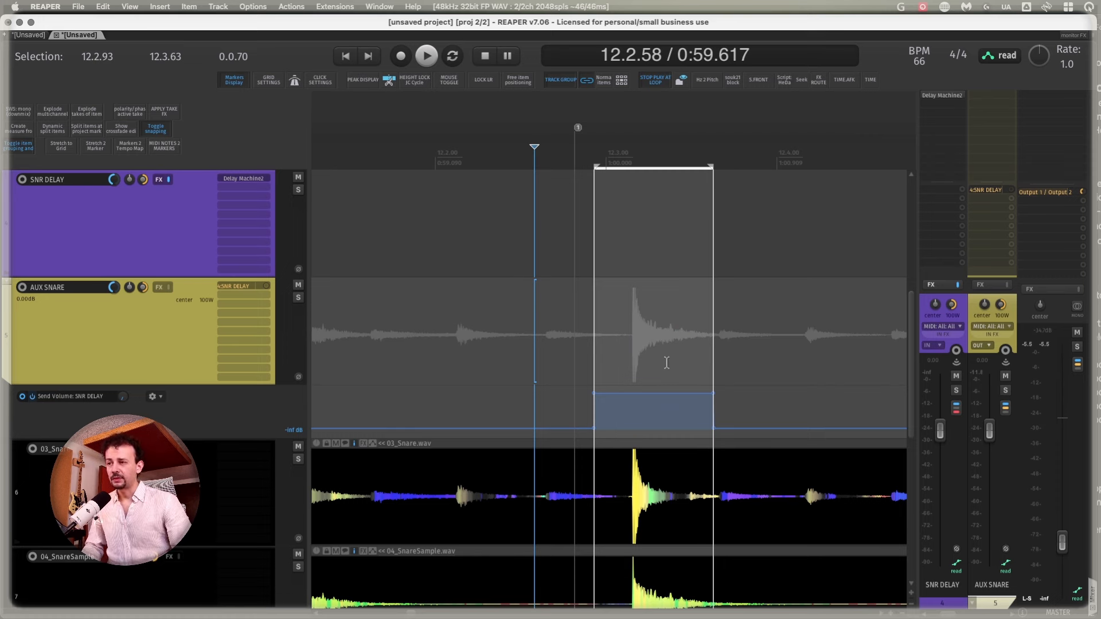
# - Apply falling and rising ramp shapes to the send volume envelope across the time selection from 12.1.72 to 12.2.15
pyautogui.moveTo(388, 419); pyautogui.dragTo(464, 421)
pyautogui.click(463, 421)
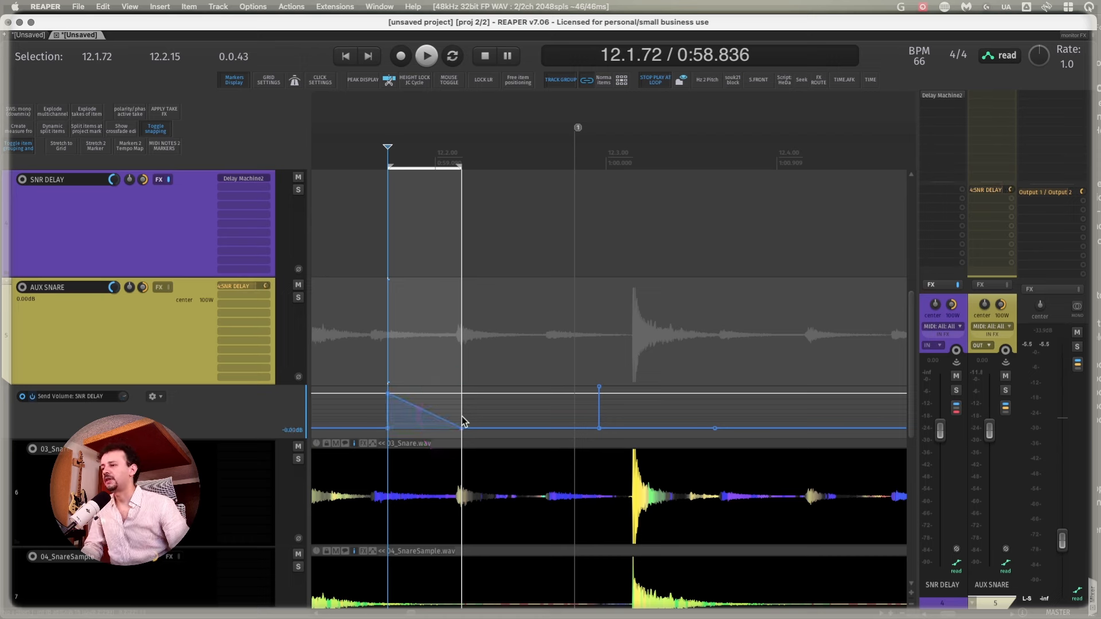
pyautogui.click(463, 421)
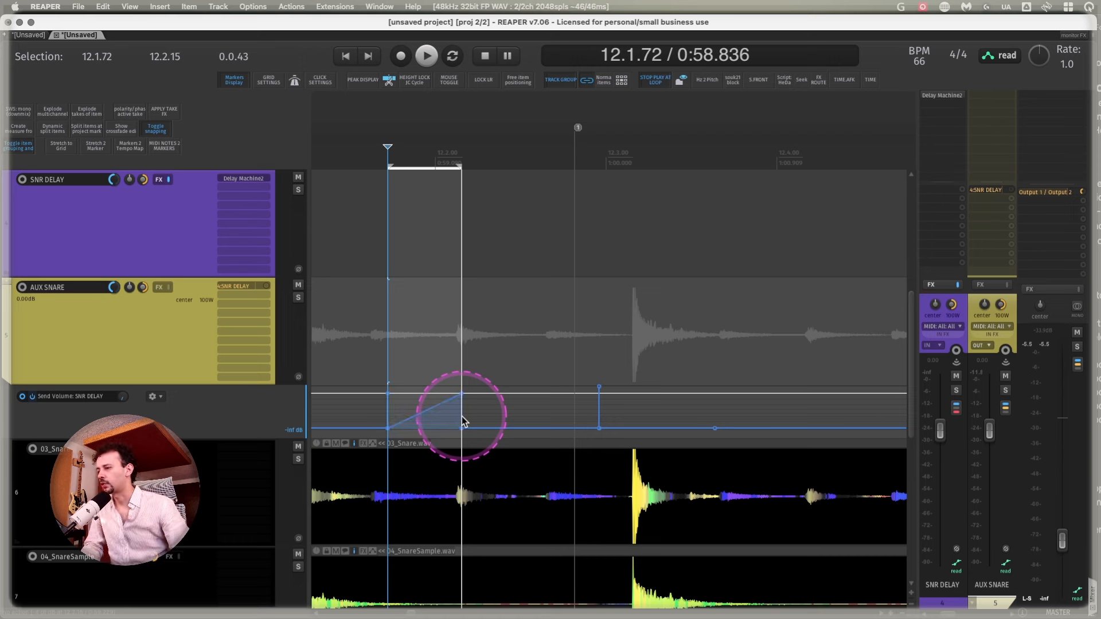
pyautogui.click(463, 421)
pyautogui.click(463, 421)
pyautogui.click(464, 422)
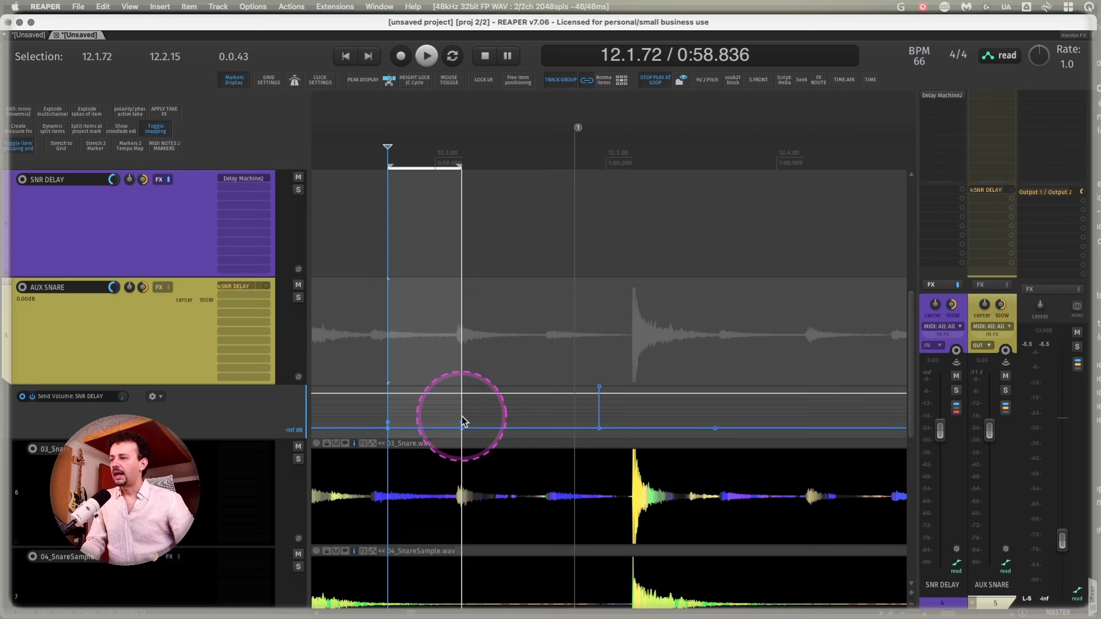
pyautogui.click(463, 421)
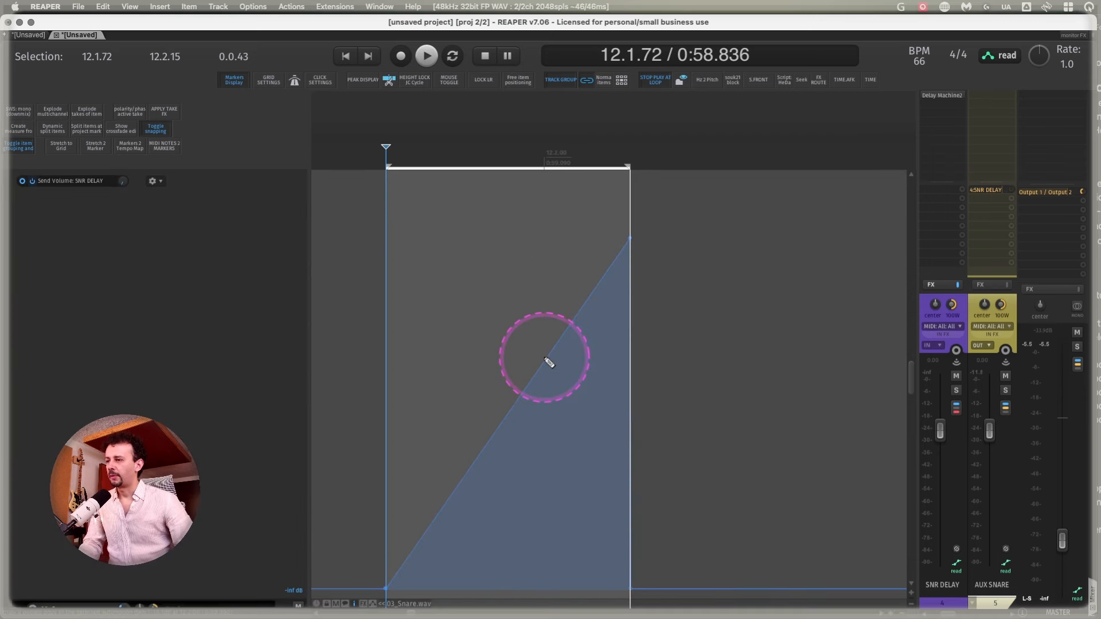
# - Try to edit the rising ramp in the enlarged send volume envelope freehand and undo the edit
pyautogui.click(545, 360)
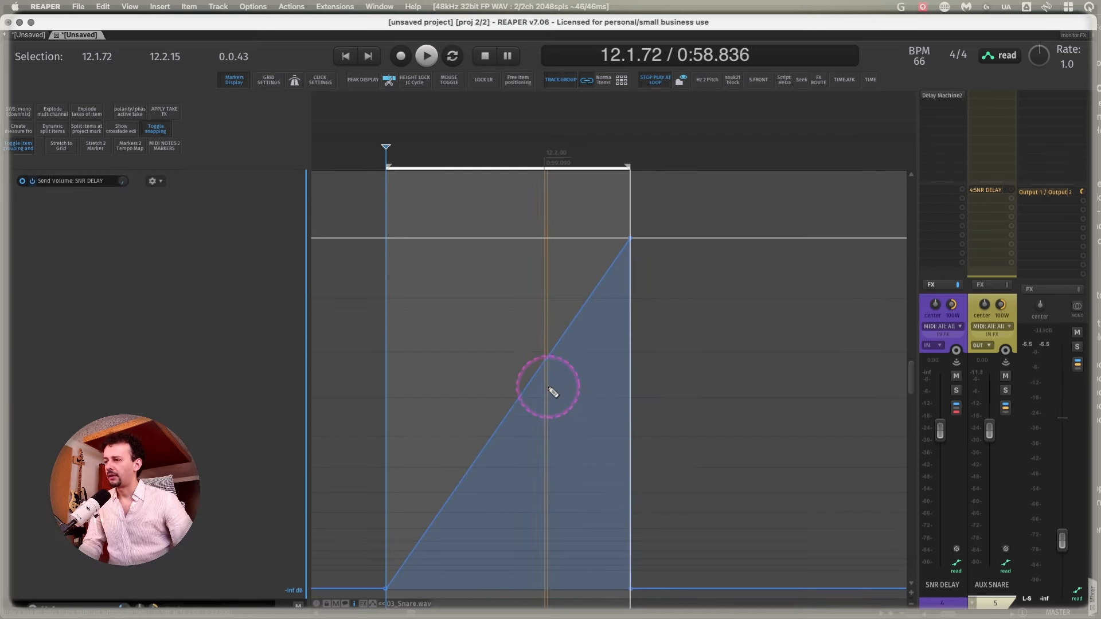
pyautogui.moveTo(528, 386); pyautogui.dragTo(575, 344)
pyautogui.hotkey('ctrl', 'z')
# - Select 12.3.08 to 12.3.58 around the AUX SNARE hit and raise the send volume envelope there to 0 dB
pyautogui.scroll(-5, 627, 351)
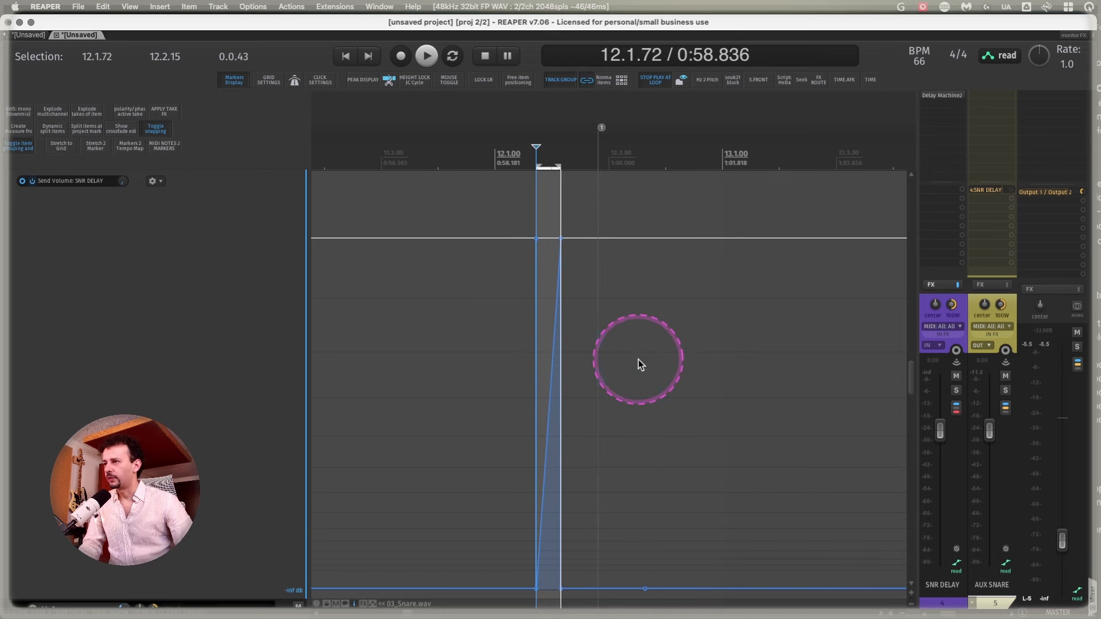
pyautogui.scroll(5, 574, 387)
pyautogui.scroll(-5, 575, 386)
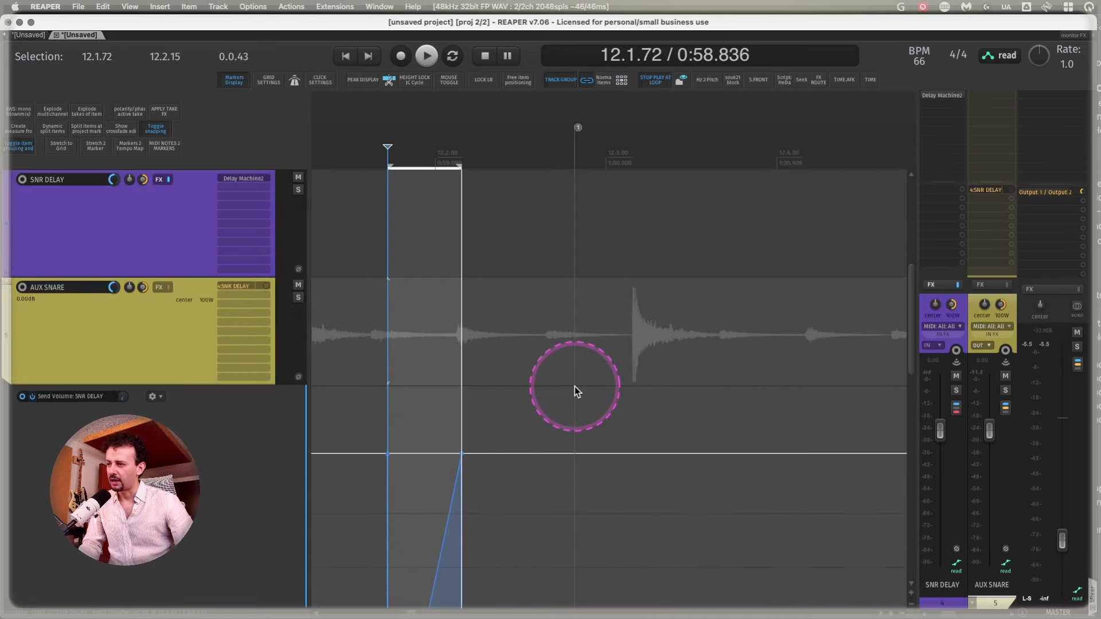
pyautogui.scroll(-10, 575, 387)
pyautogui.scroll(-5, 163, 389)
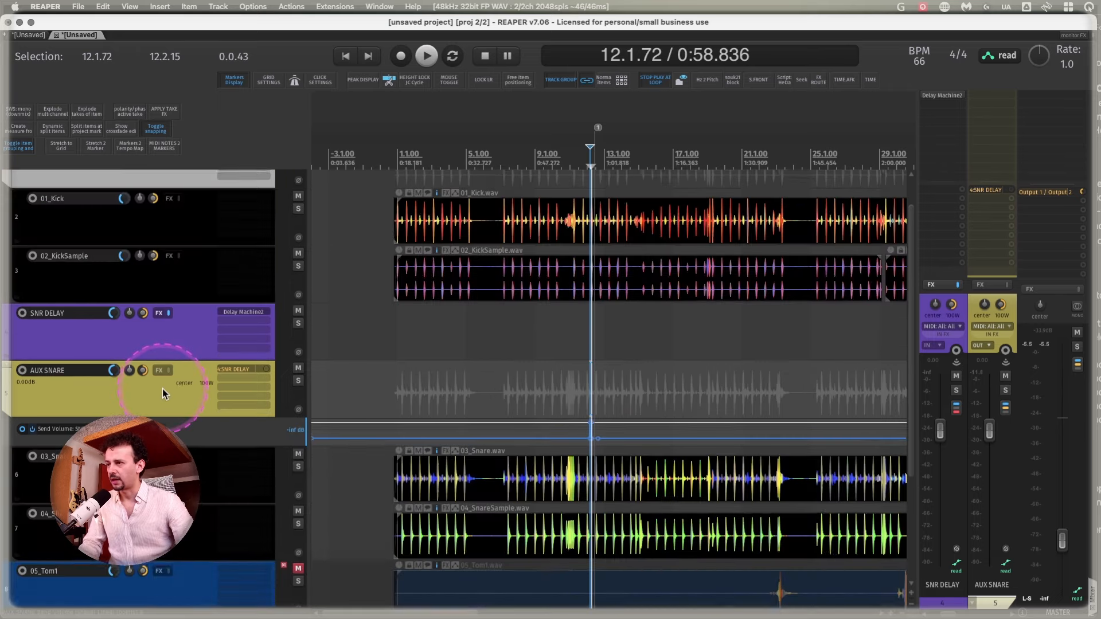
pyautogui.scroll(10, 682, 266)
pyautogui.moveTo(641, 313); pyautogui.dragTo(727, 307)
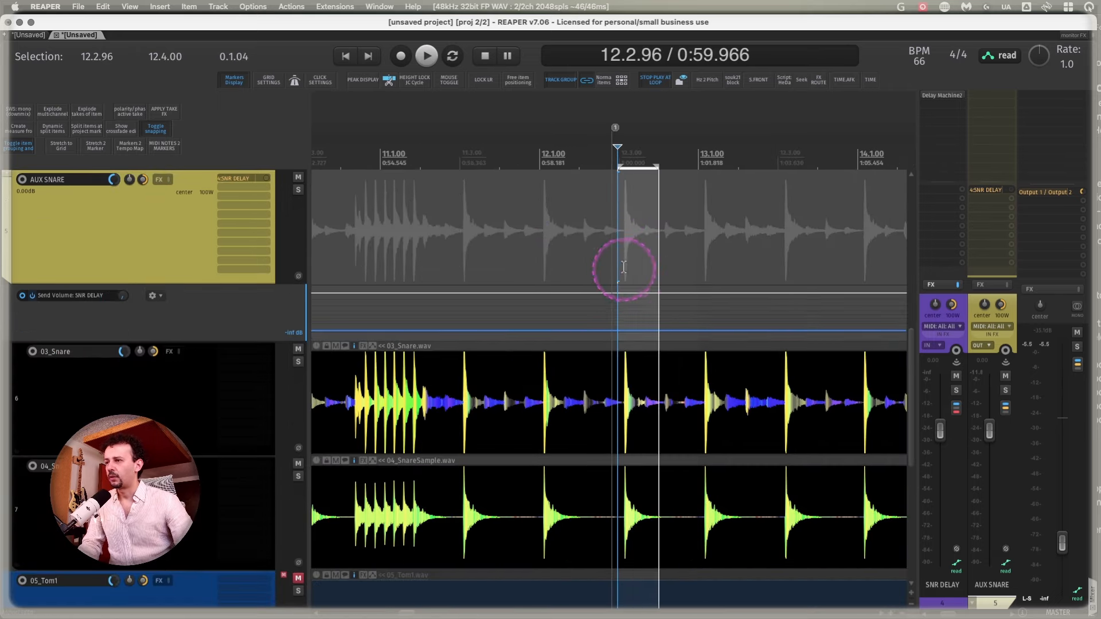
pyautogui.moveTo(624, 267); pyautogui.dragTo(641, 270)
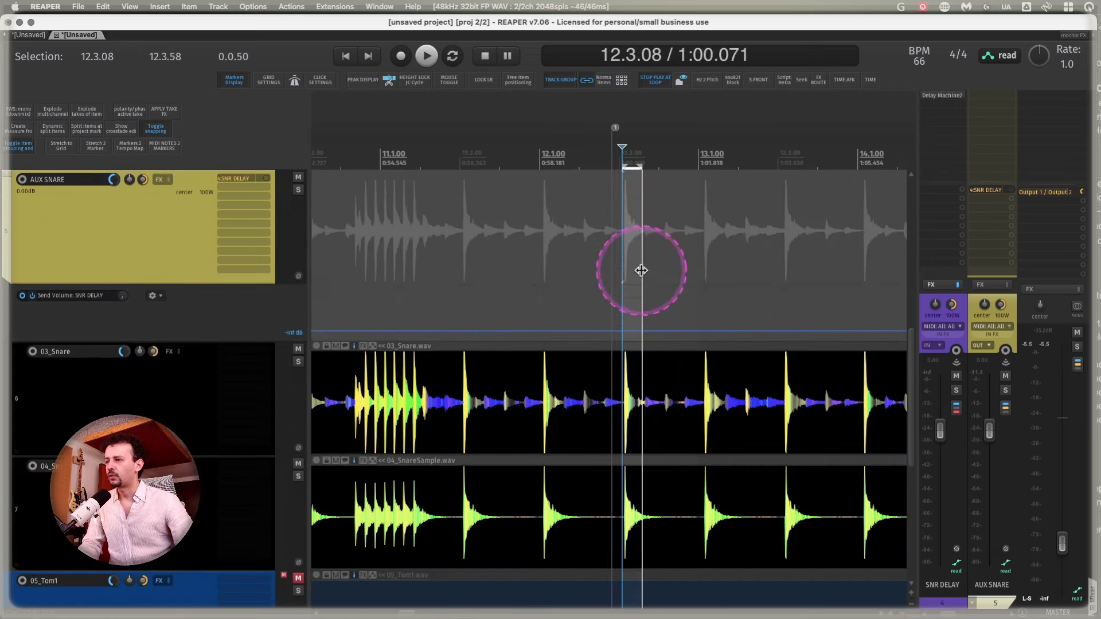
pyautogui.click(270, 316)
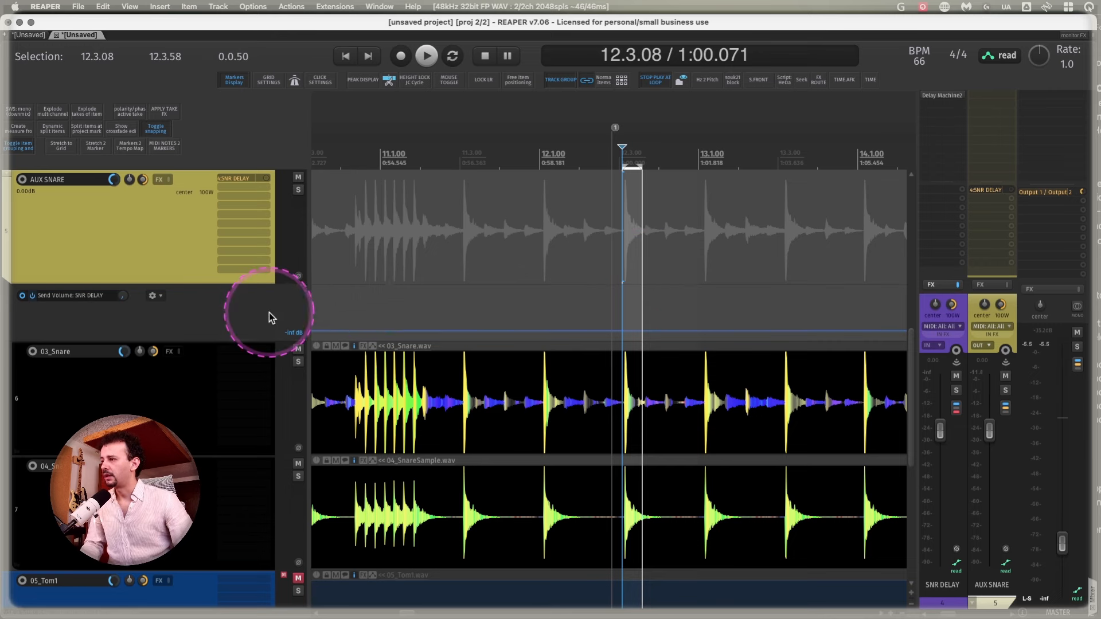
pyautogui.press('shift+super+e')
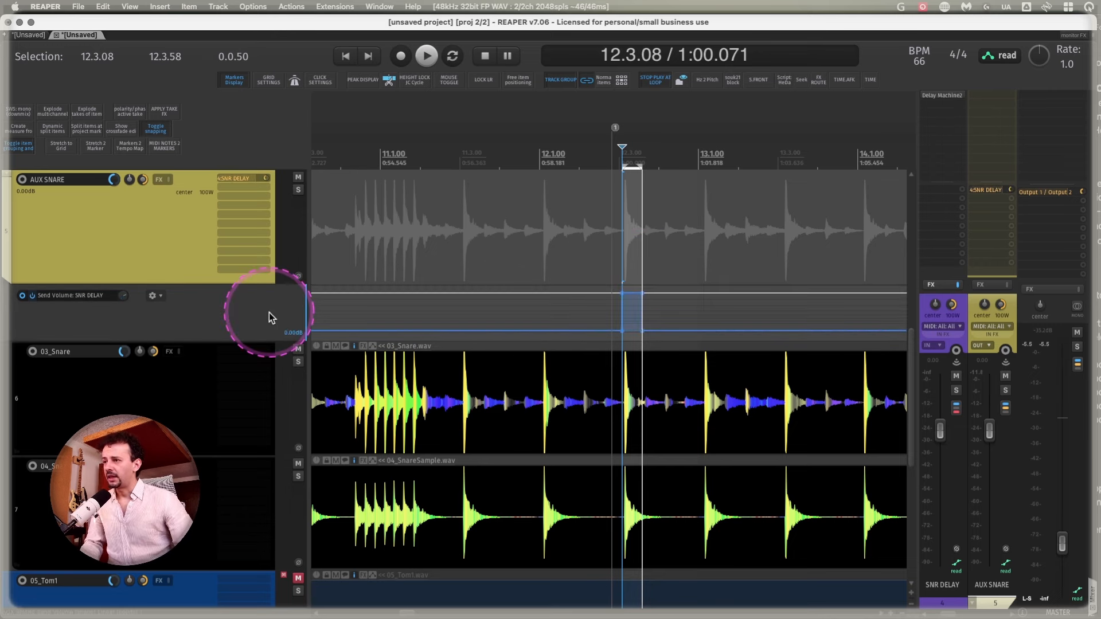
# - Play the drums from 11.3.03 to audition the automated snare delay send, and stop playback
pyautogui.click(460, 209)
pyautogui.scroll(1, 184, 347)
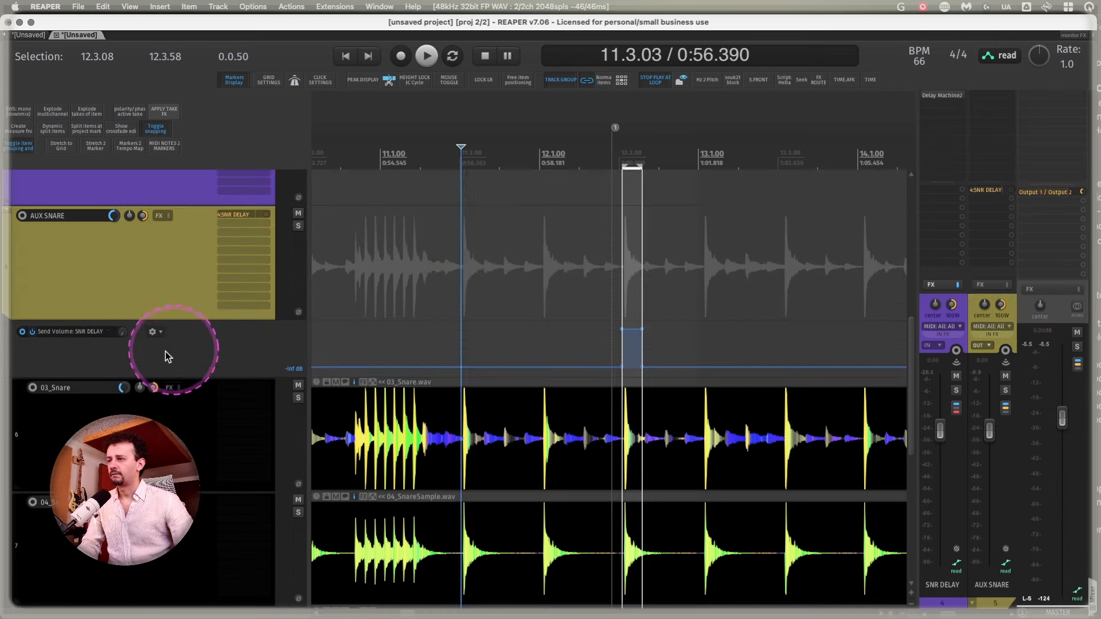
pyautogui.press('space')
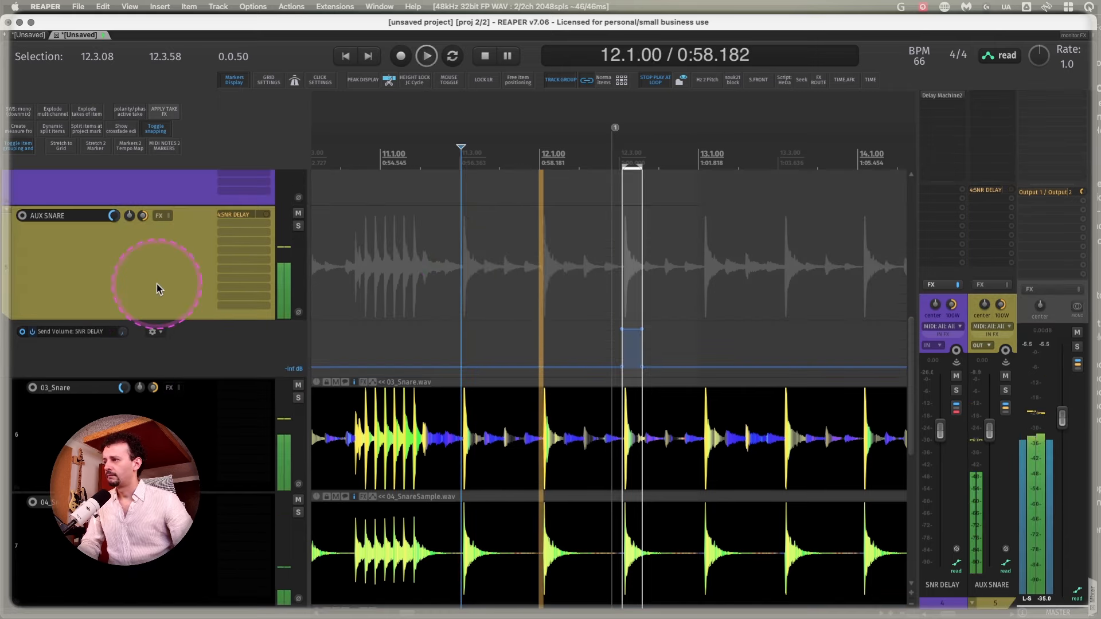
pyautogui.press('space')
# - Remove the H3000 Band Delays effect from 07_Overheads and play from 11.3.03 again to hear the snare delay
pyautogui.scroll(-5, 158, 286)
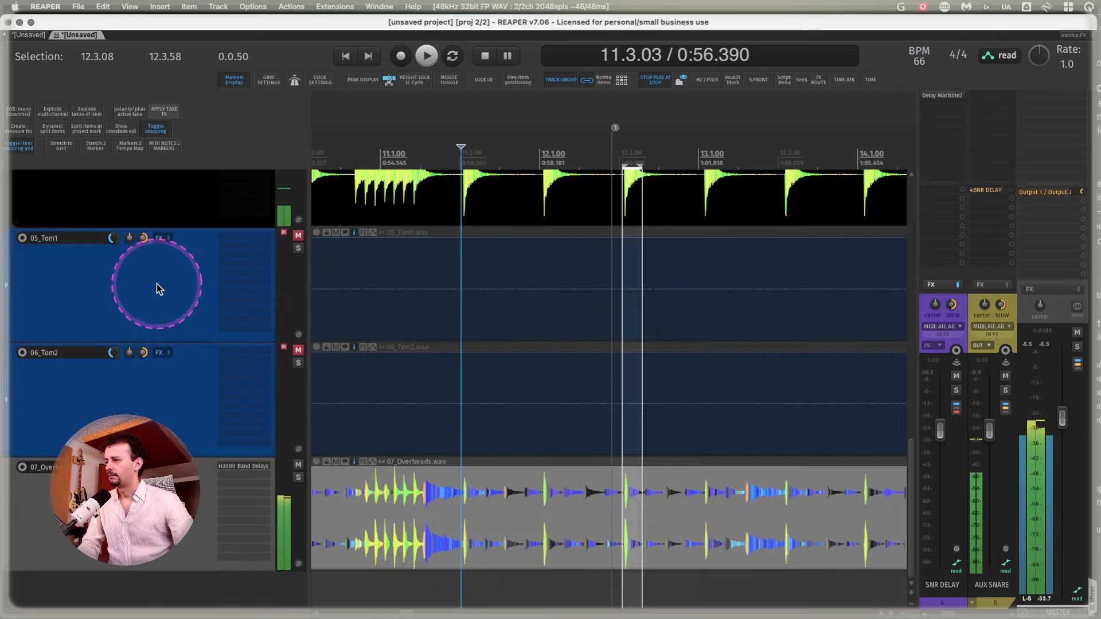
pyautogui.click(240, 466)
pyautogui.scroll(7, 124, 445)
pyautogui.scroll(-2, 158, 344)
pyautogui.press('space')
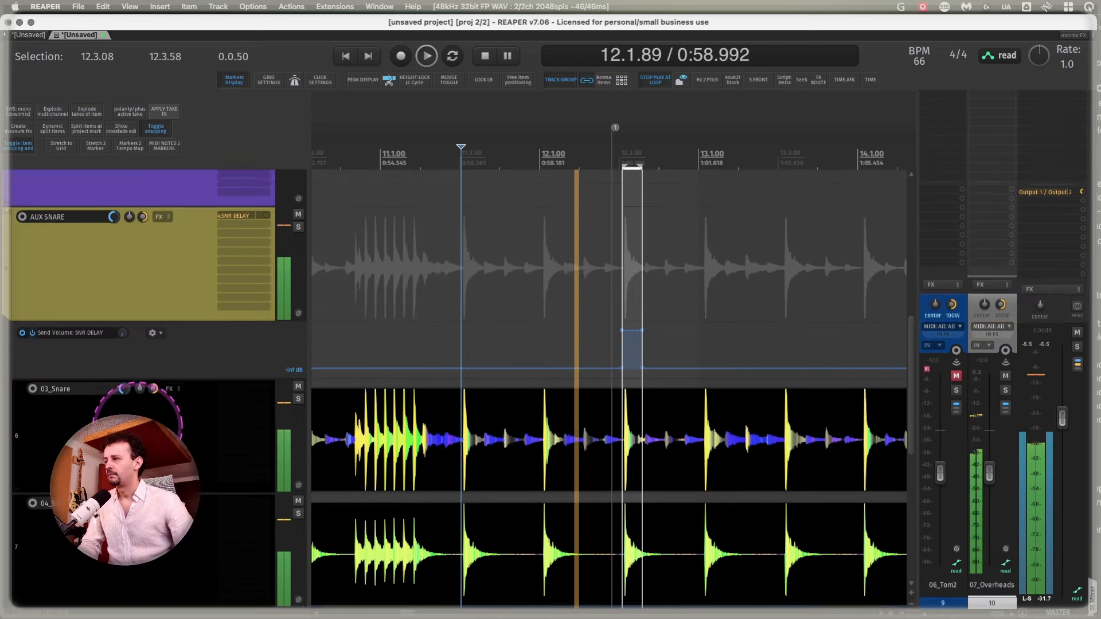
pyautogui.scroll(3, 157, 344)
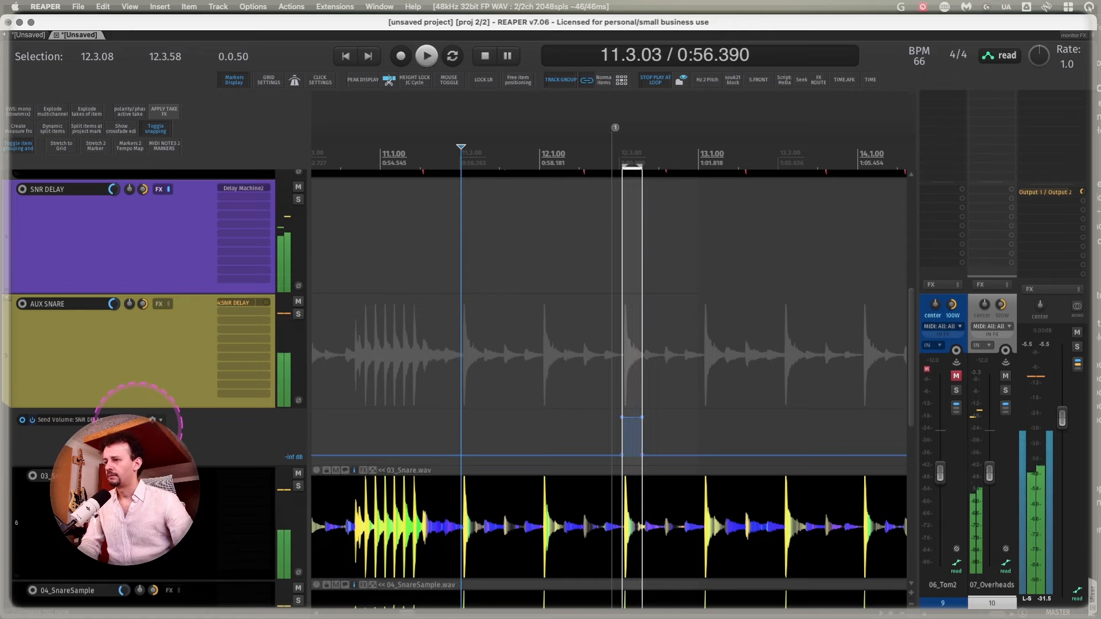
# - Play the drums from 12.1.12 to audition the raised snare delay send, and stop playback
pyautogui.click(544, 338)
pyautogui.press('space')
pyautogui.scroll(5, 549, 349)
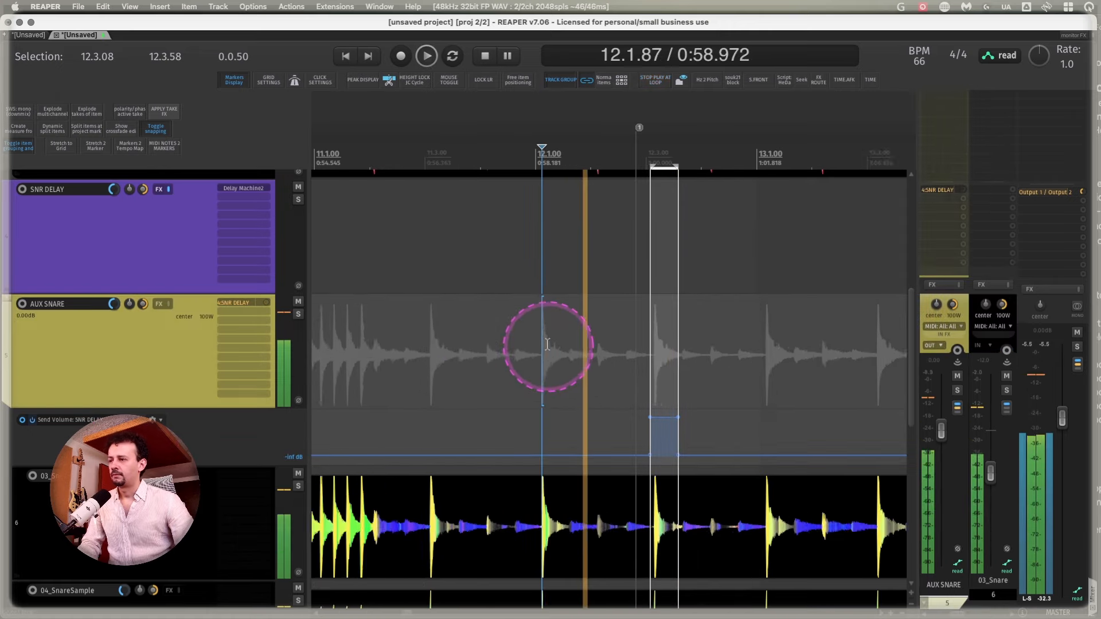
pyautogui.hscroll(2, 545, 364)
pyautogui.hscroll(1, 516, 367)
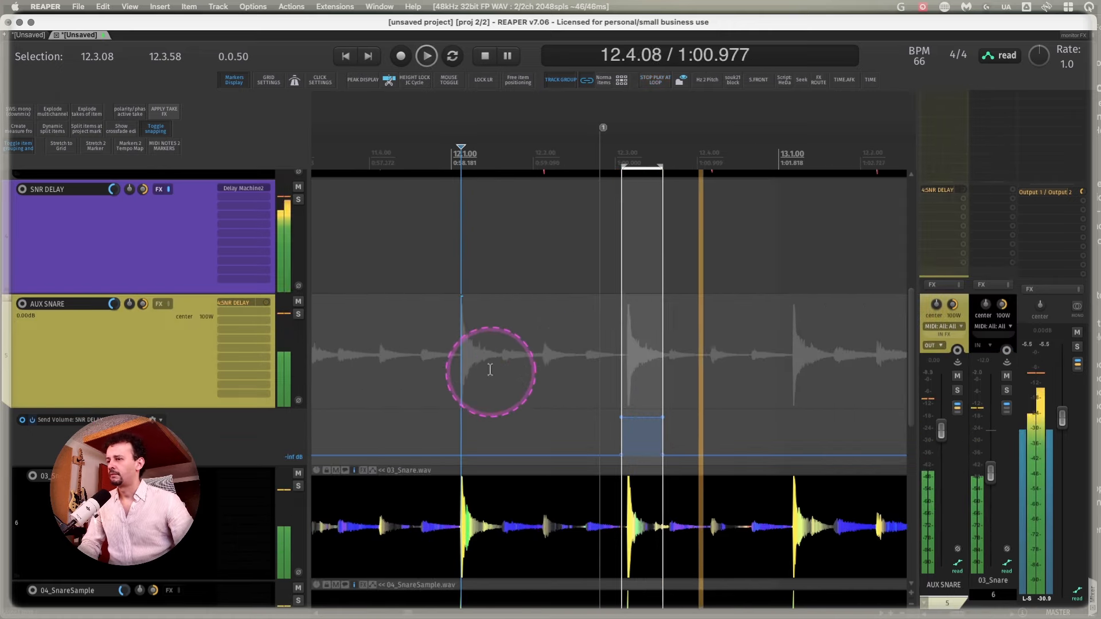
pyautogui.press('space')
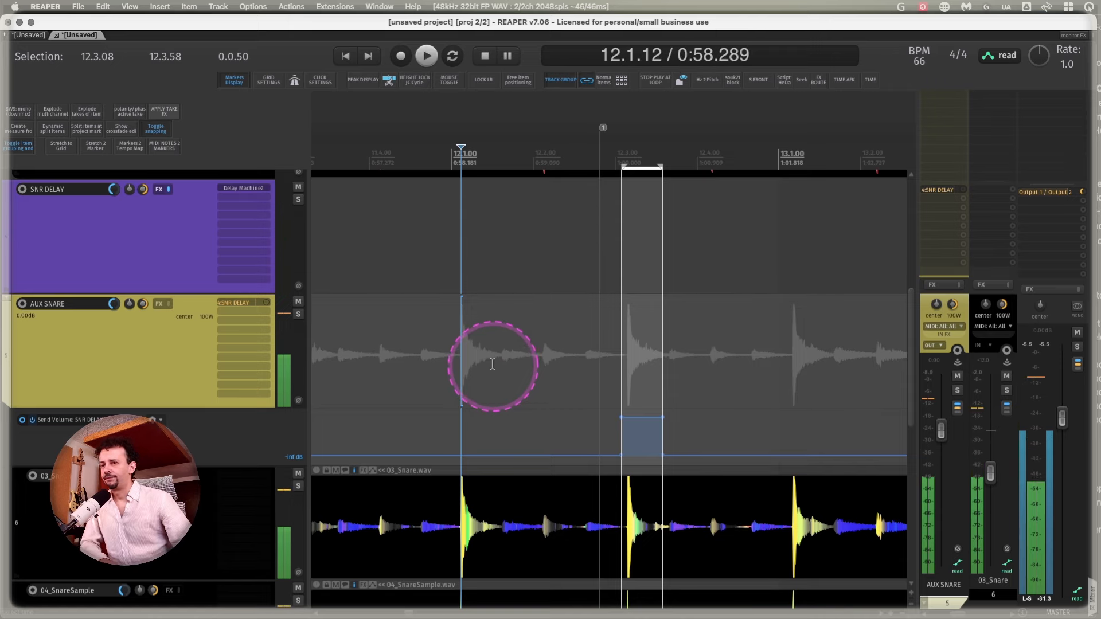
# - Copy the raised AUX SNARE send volume block at 12.3.08 to the areas around 11.4 and 13.1
pyautogui.click(652, 442)
pyautogui.moveTo(662, 444); pyautogui.dragTo(828, 434)
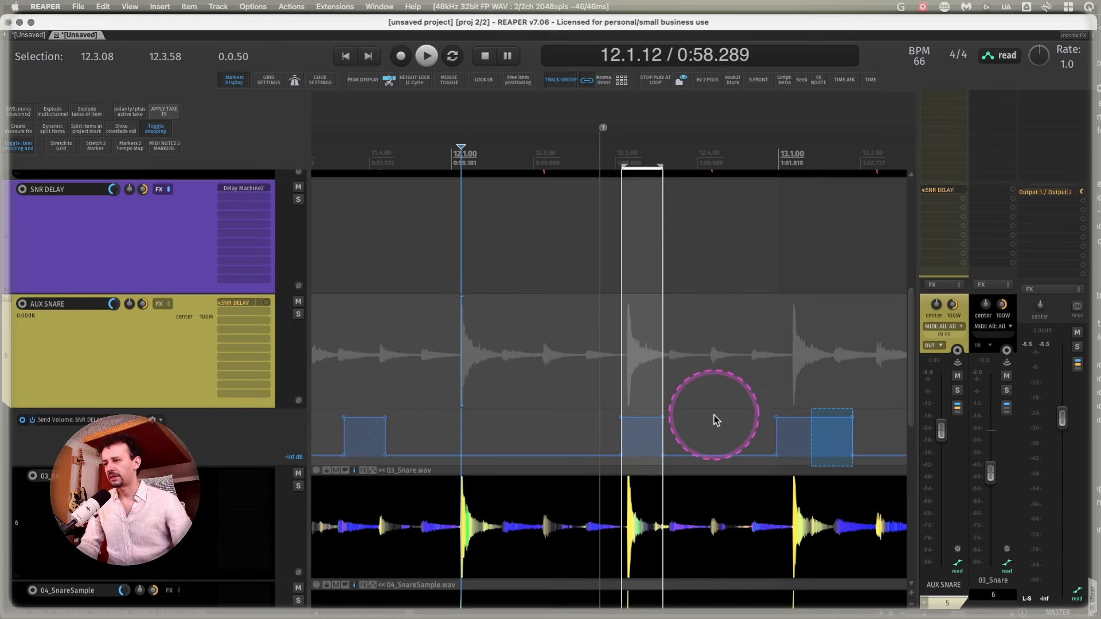
# - Raise the AUX SNARE send volume envelope to 0 dB at 14.2.96 to 14.3.64 and at 15.2.99 to 15.3.66
pyautogui.hscroll(2, 722, 396)
pyautogui.moveTo(749, 373); pyautogui.dragTo(871, 381)
pyautogui.hscroll(10, 787, 387)
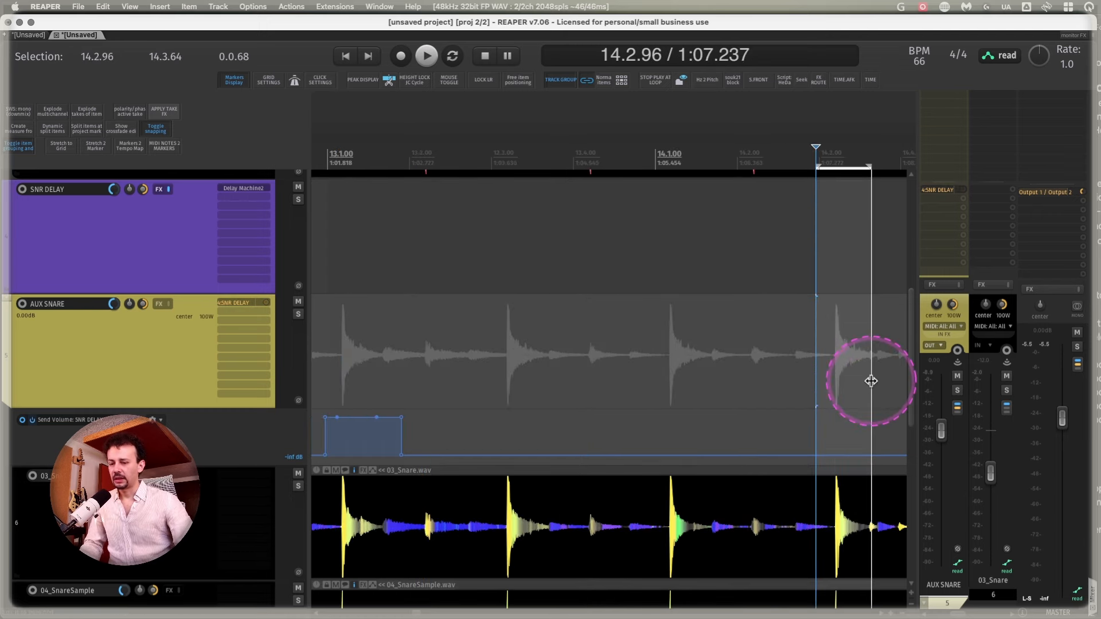
pyautogui.hscroll(11, 683, 381)
pyautogui.moveTo(695, 382); pyautogui.dragTo(750, 386)
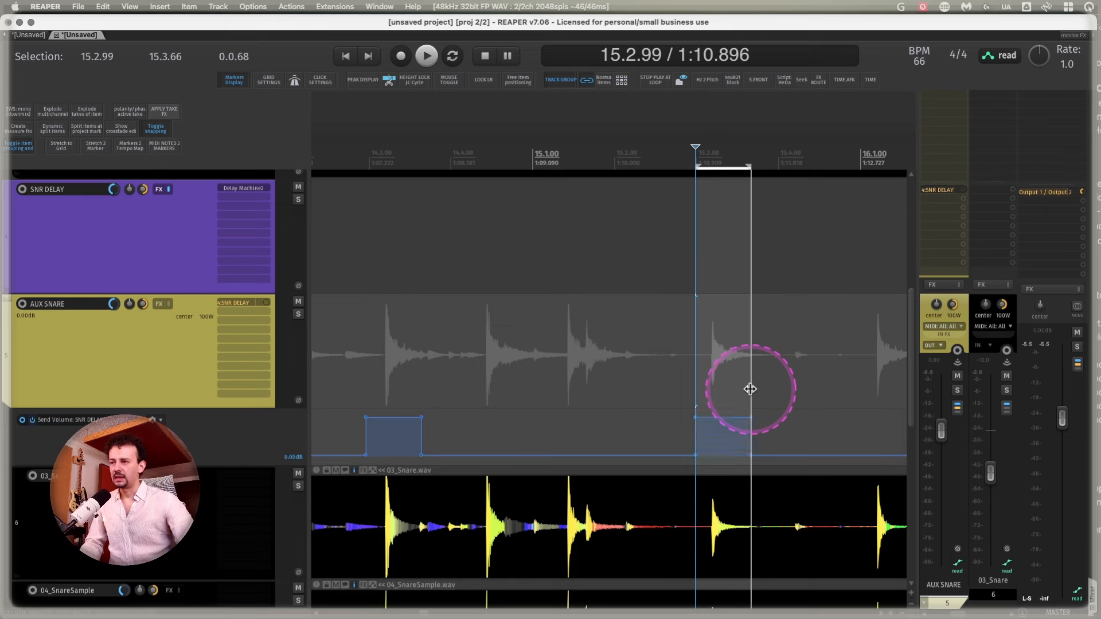
# - Select 17.1.05 to 17.1.68 around the snare hit and raise the send volume envelope there to 0 dB
pyautogui.hscroll(5, 750, 388)
pyautogui.hscroll(7, 750, 390)
pyautogui.moveTo(730, 390); pyautogui.dragTo(737, 392)
pyautogui.press('super+shift+e')
# - Remove the raised send volume blocks before bar 17 from the AUX SNARE envelope, leaving the one at 17.1
pyautogui.scroll(-10, 738, 393)
pyautogui.scroll(-3, 738, 392)
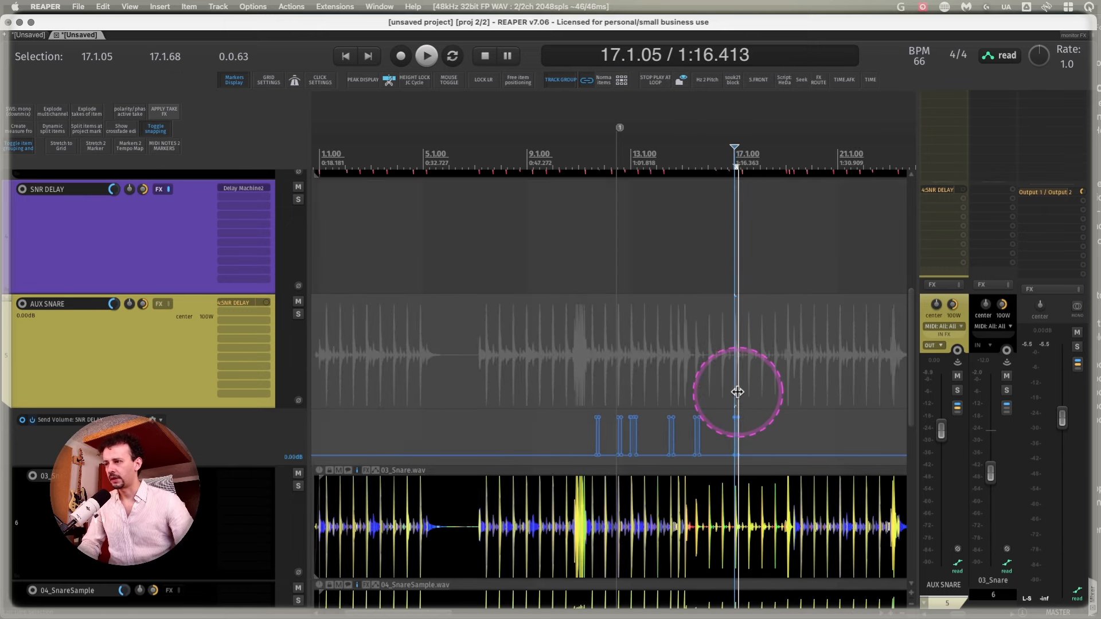
pyautogui.scroll(8, 200, 335)
pyautogui.scroll(-5, 184, 341)
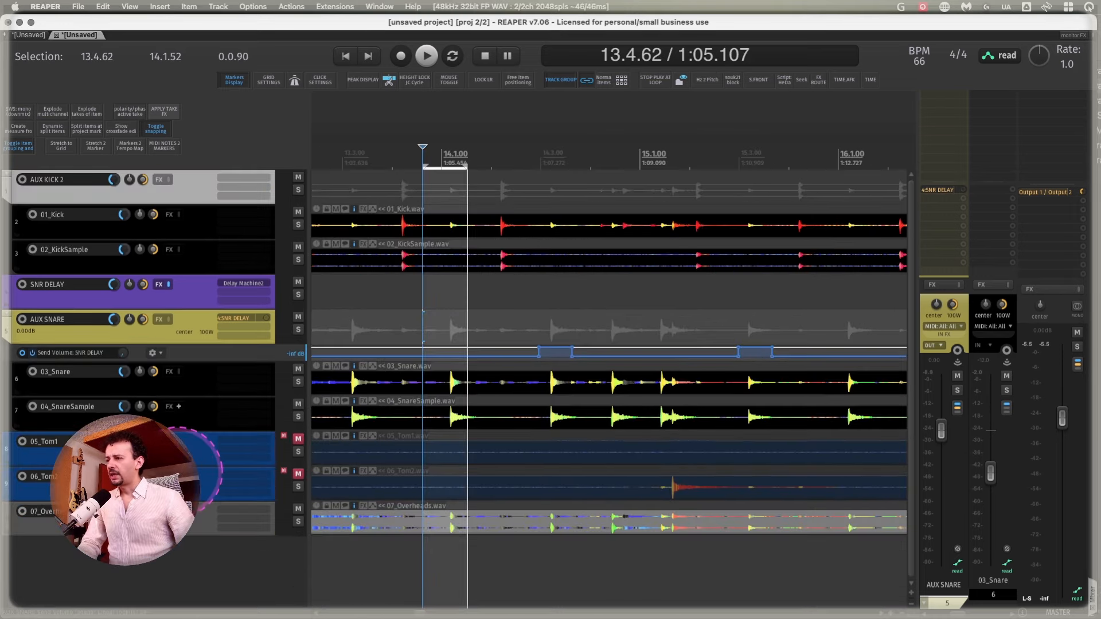
pyautogui.moveTo(523, 350); pyautogui.dragTo(818, 350)
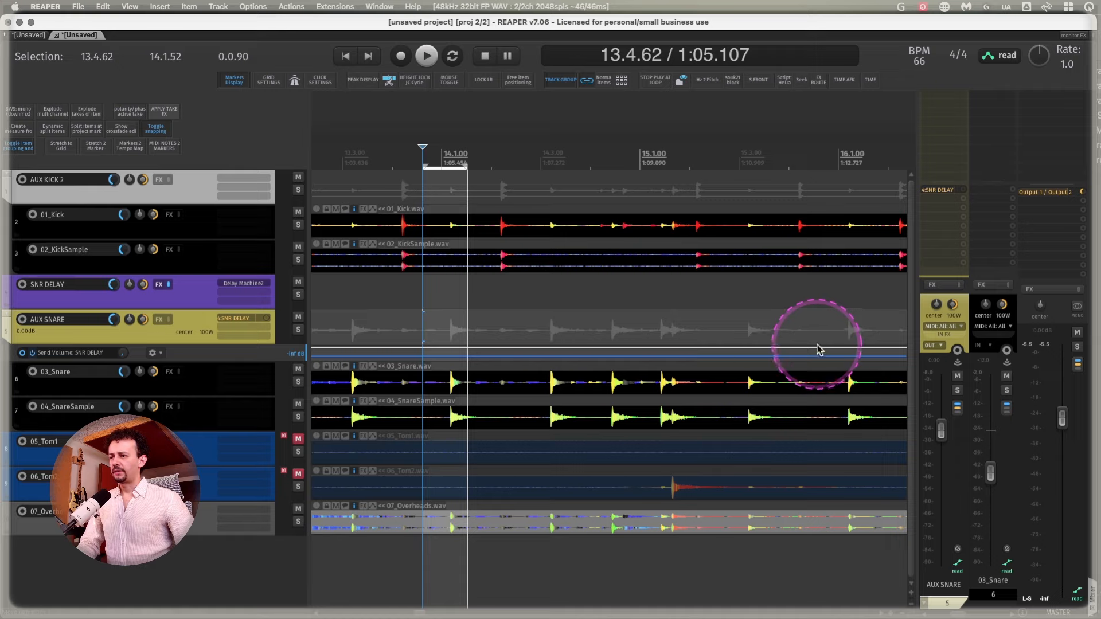
pyautogui.scroll(-5, 691, 356)
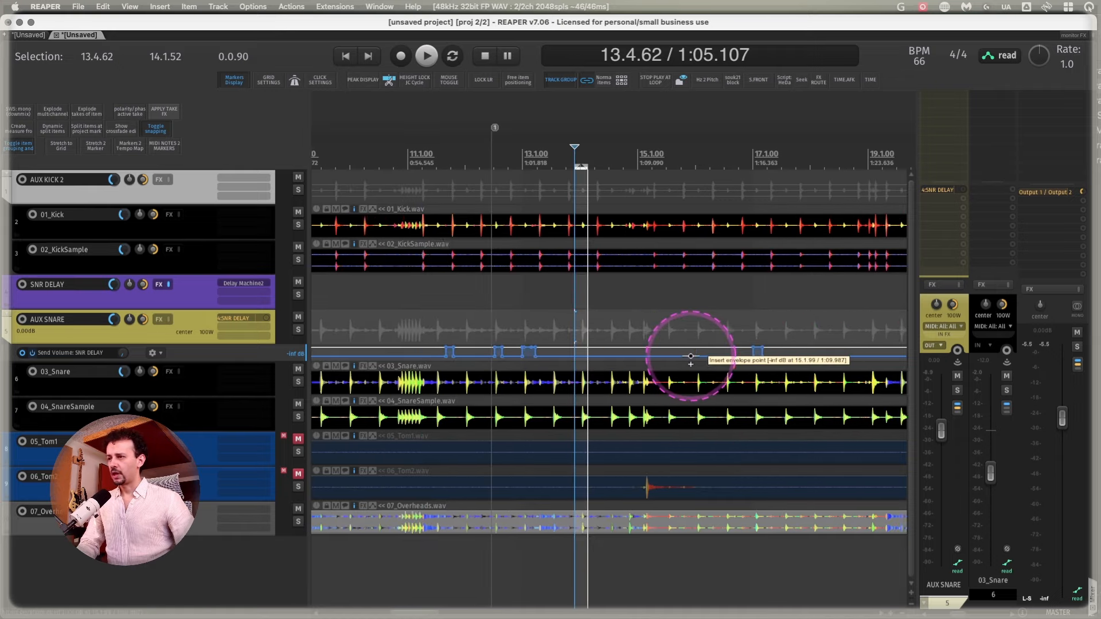
pyautogui.hscroll(3, 691, 356)
pyautogui.hscroll(-4, 690, 357)
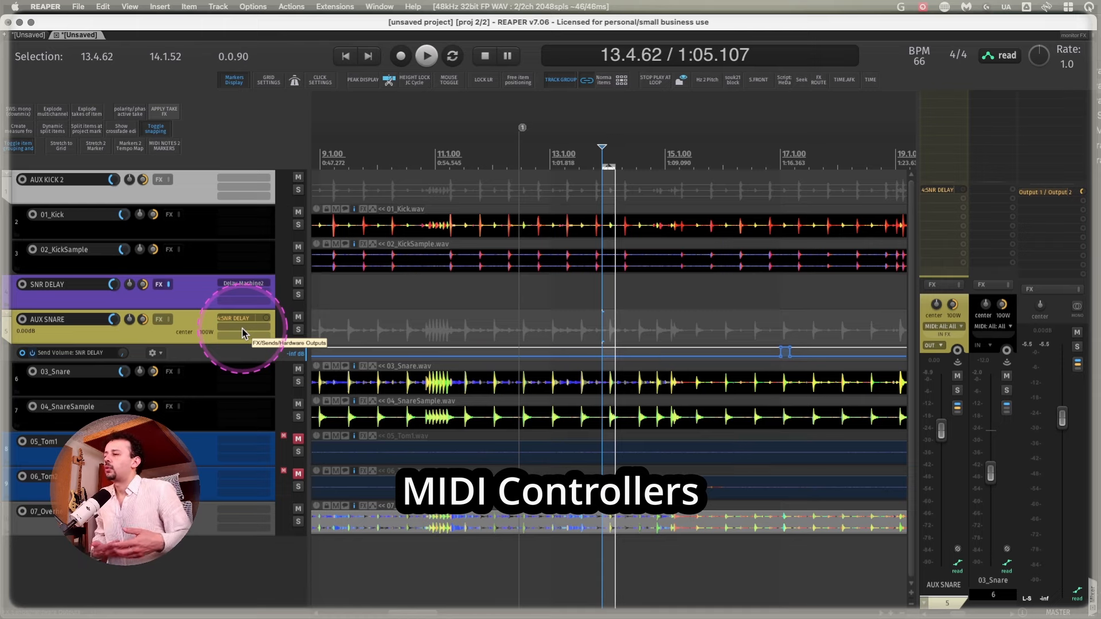
# - Record-arm the AUX SNARE track with its input set to all MIDI channels
pyautogui.click(195, 322)
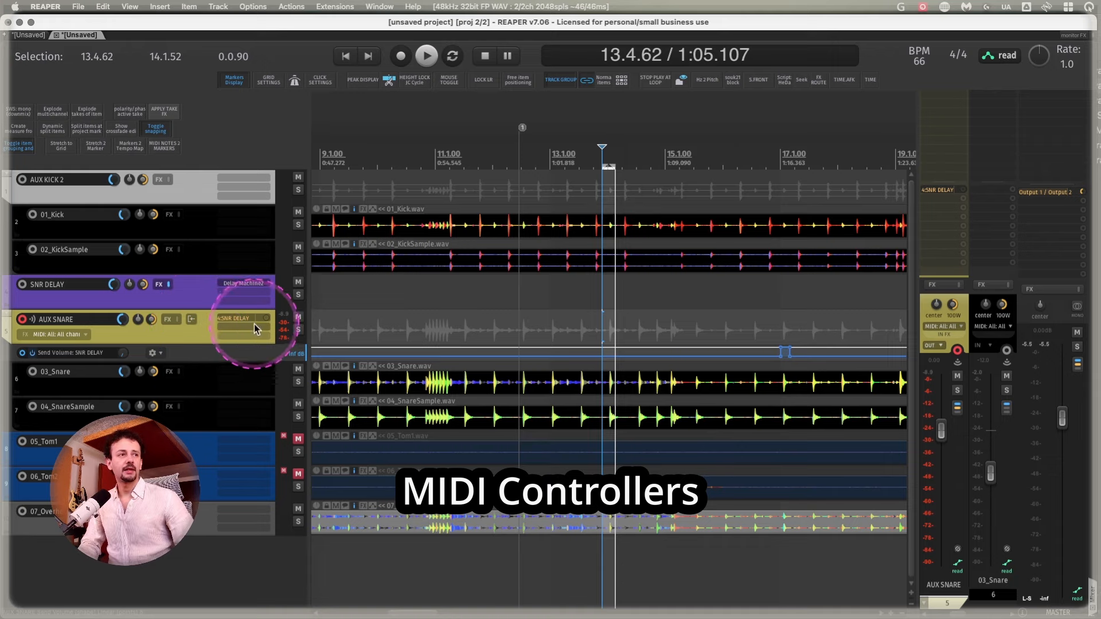
pyautogui.click(947, 335)
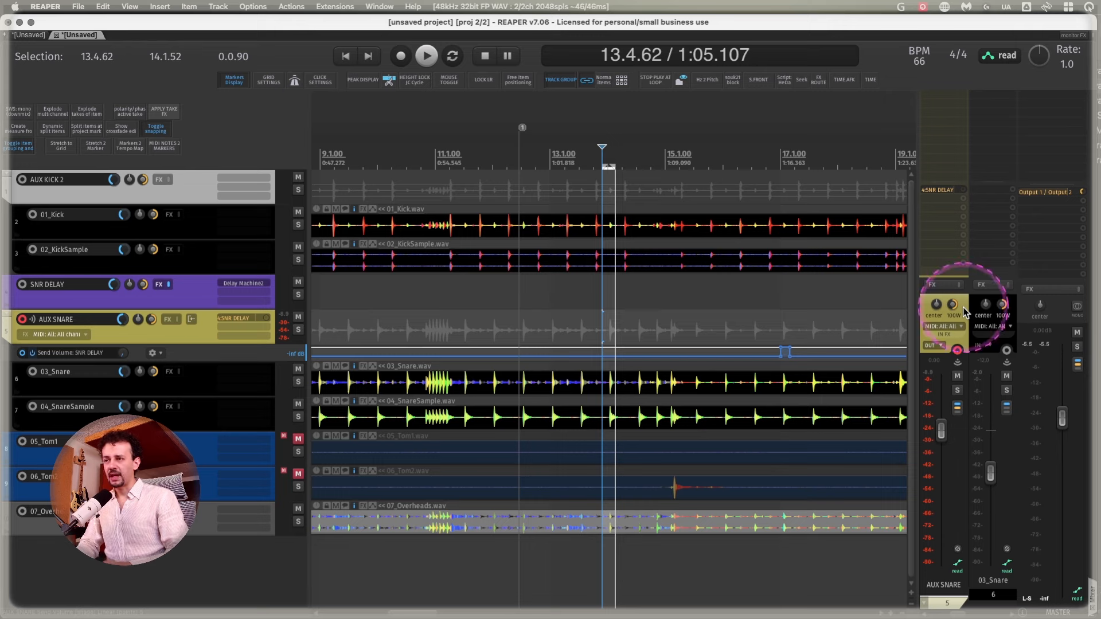
# - Filter the actions for RESET ALL MIDI, choose Reset all MIDI devices, and close the action list
pyautogui.press('?')
pyautogui.write('RESET ALL MIDI')
pyautogui.click(672, 478)
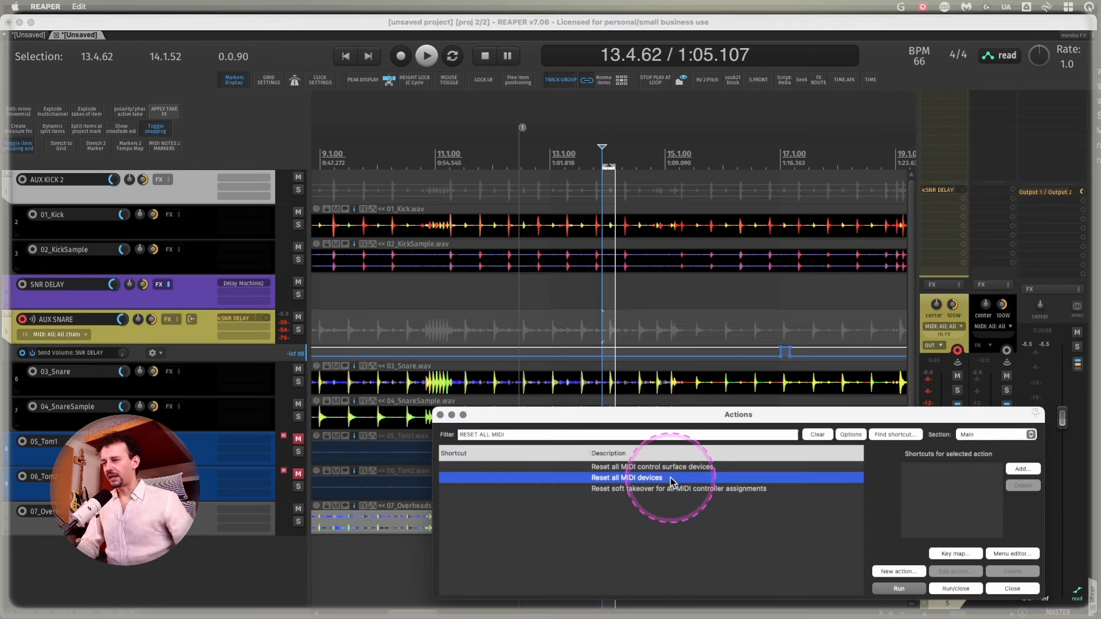
pyautogui.click(439, 415)
# - Open the REAPER preferences to inspect the MIDI device settings
pyautogui.press('super+comma')
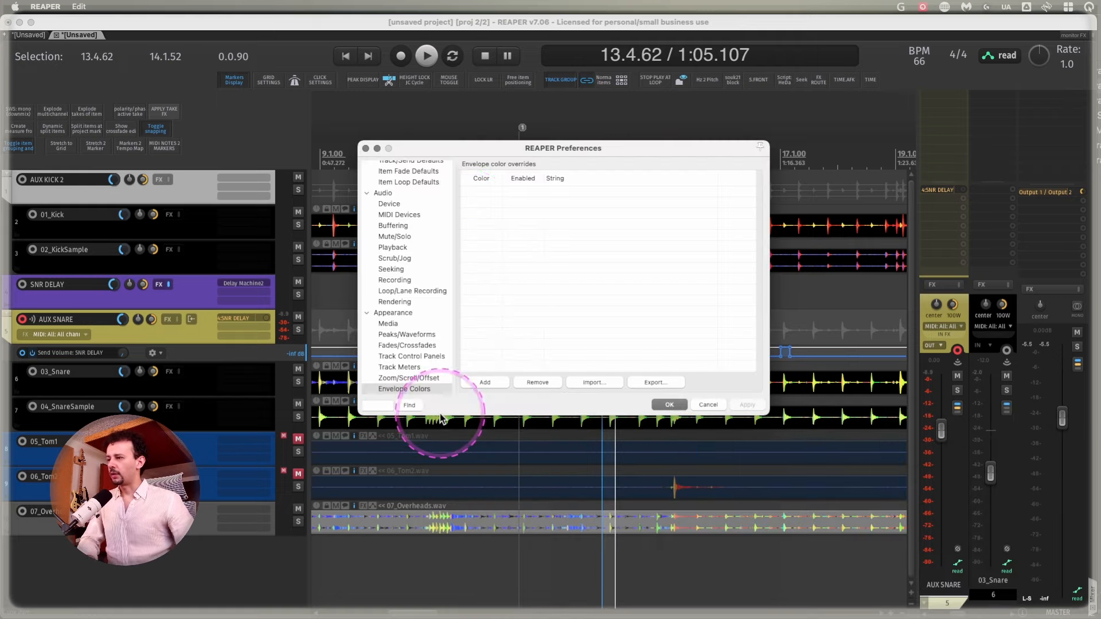
pyautogui.scroll(3, 390, 338)
pyautogui.click(398, 274)
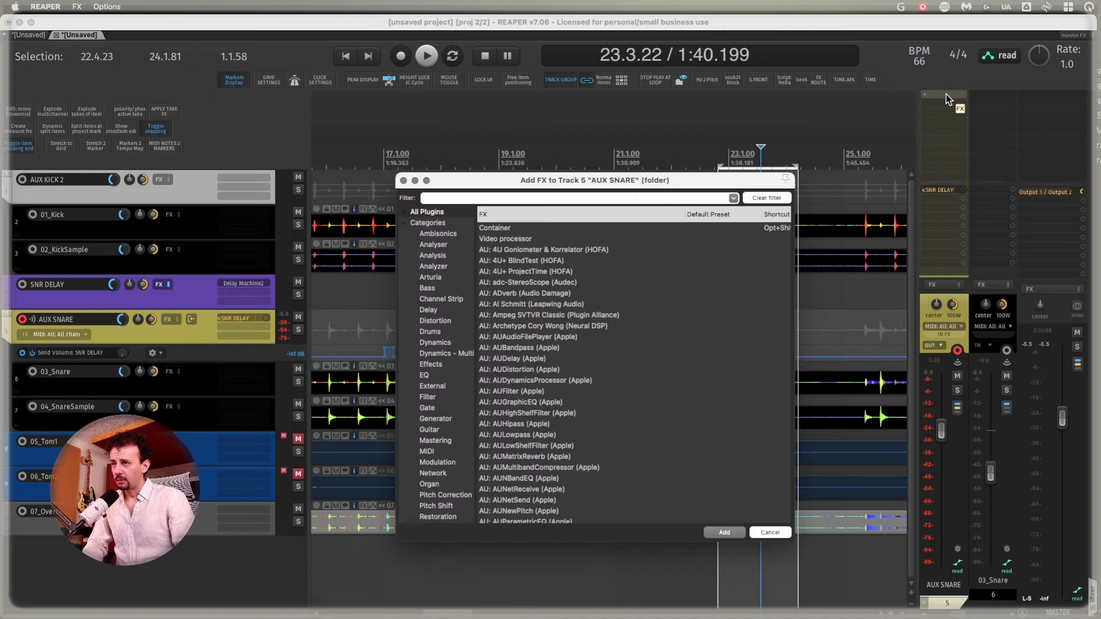
# - Find the ReaControlMIDI plug-in with the filter REA MIDI and add it to the AUX SNARE track
pyautogui.write('REA')
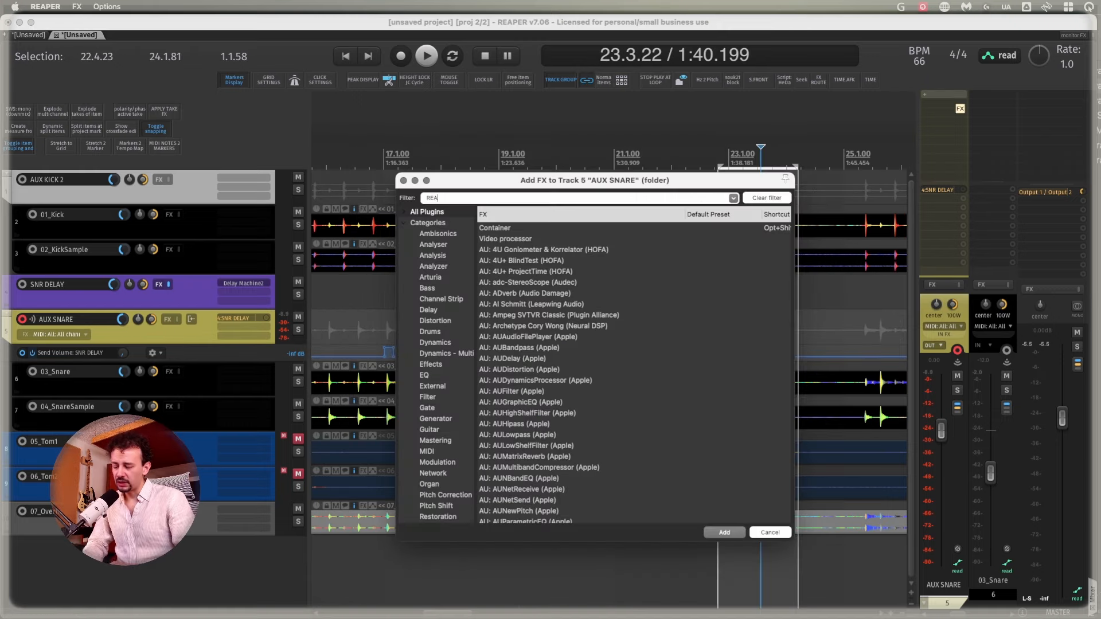
pyautogui.write(' MIDI')
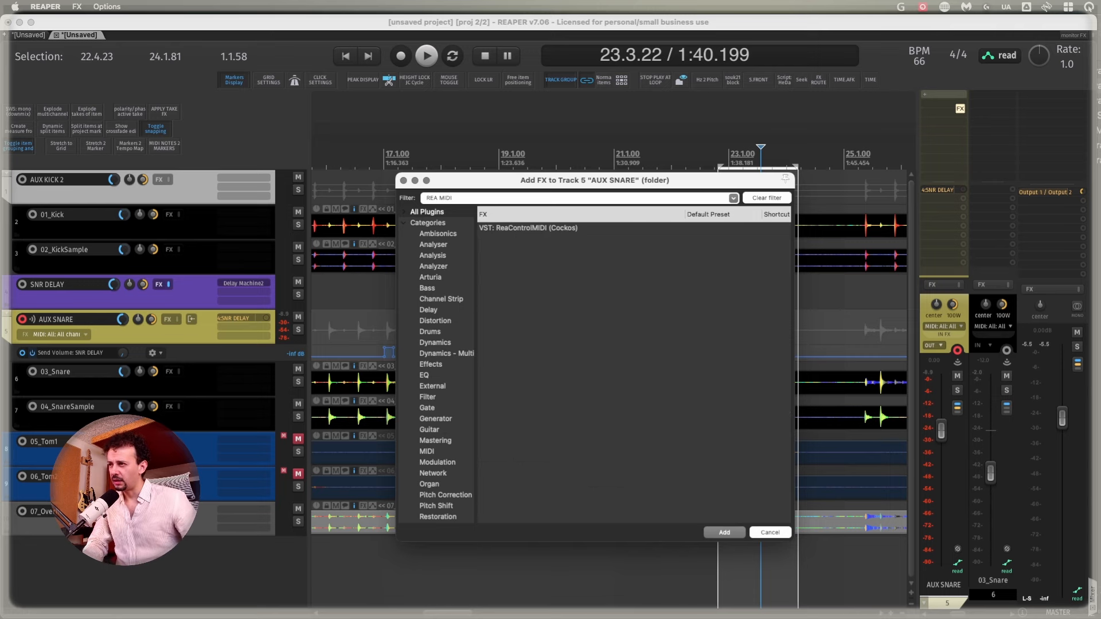
pyautogui.doubleClick(508, 228)
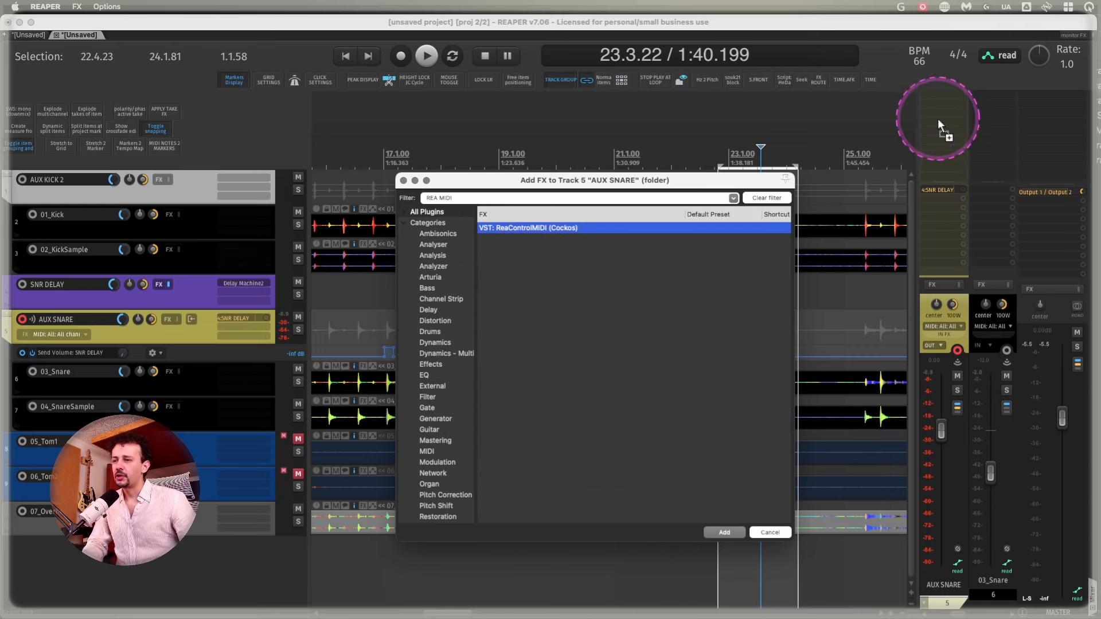
pyautogui.moveTo(955, 238); pyautogui.dragTo(727, 118)
pyautogui.click(958, 376)
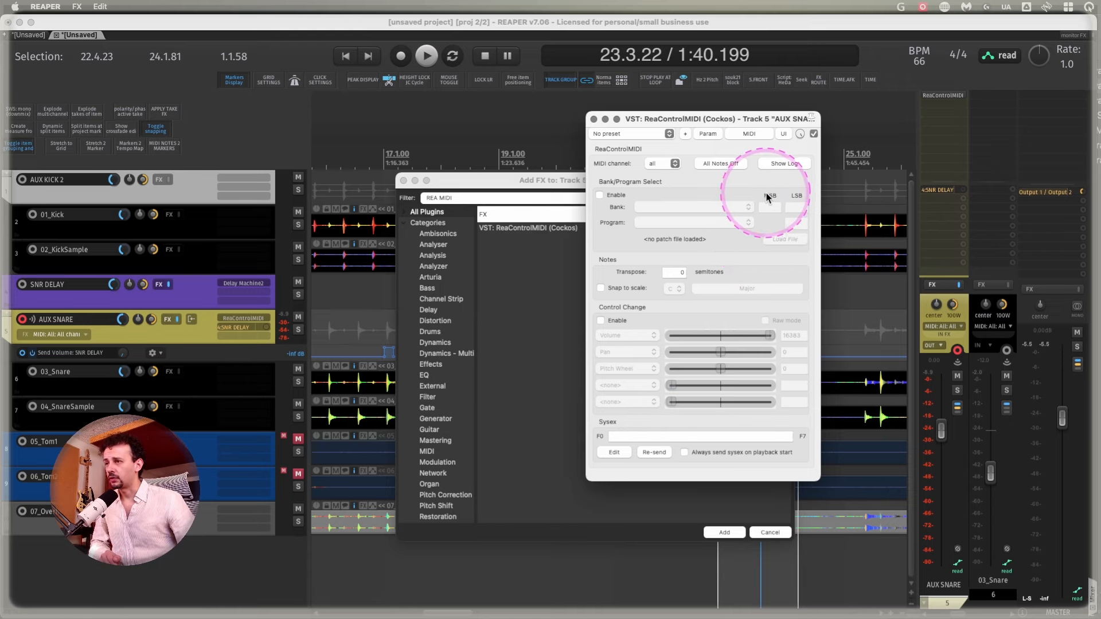
# - Show the MIDI activity log in ReaControlMIDI and switch control change logging off and back on
pyautogui.click(788, 165)
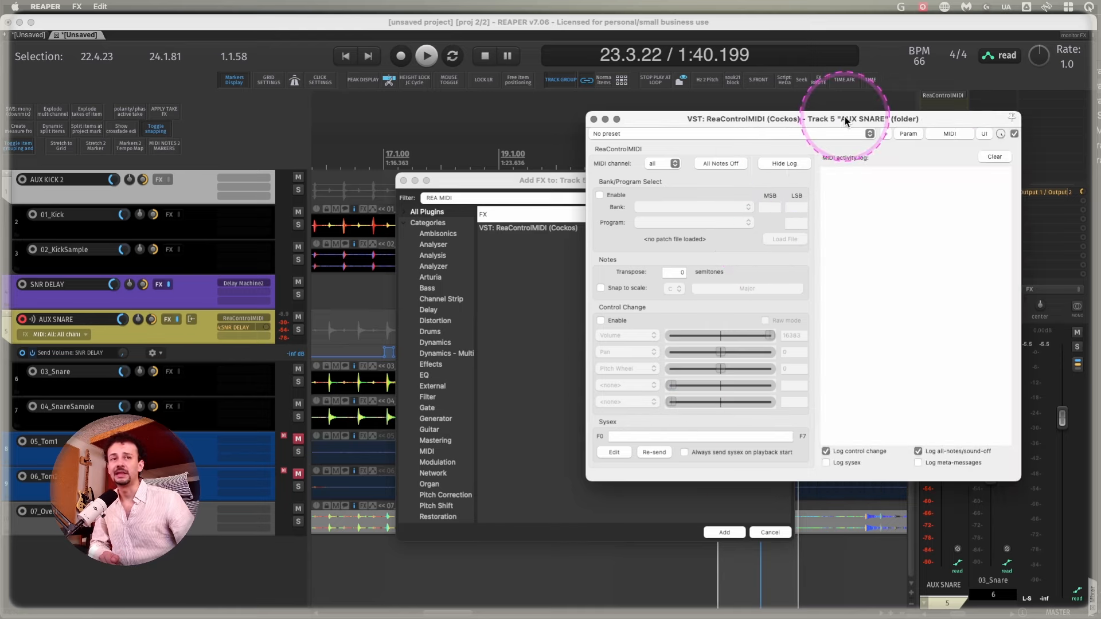
pyautogui.moveTo(845, 119); pyautogui.dragTo(716, 159)
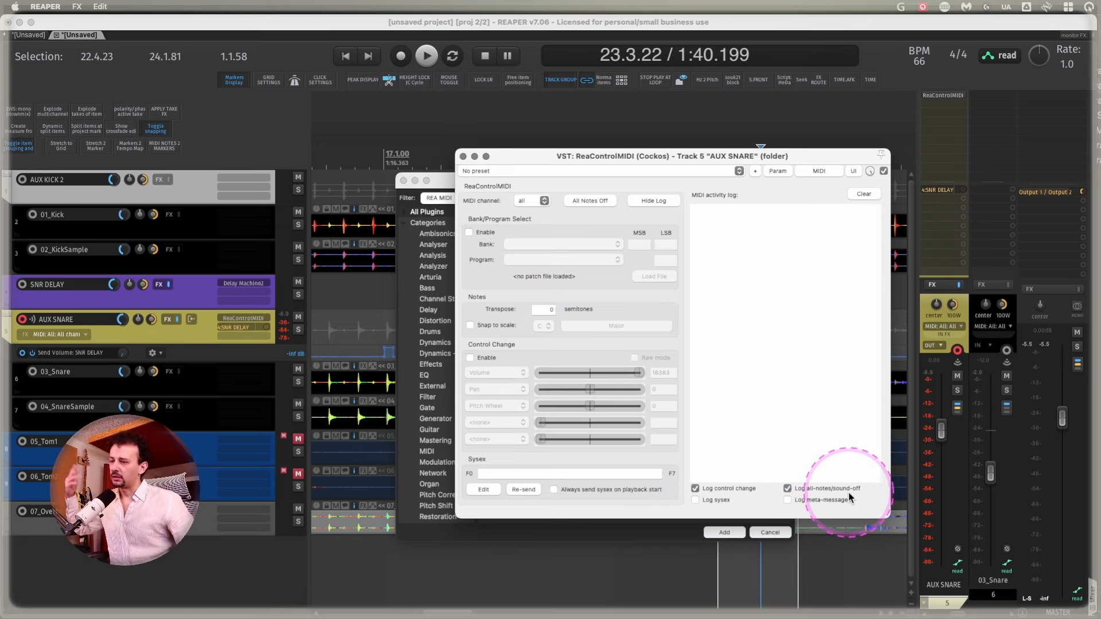
pyautogui.click(732, 488)
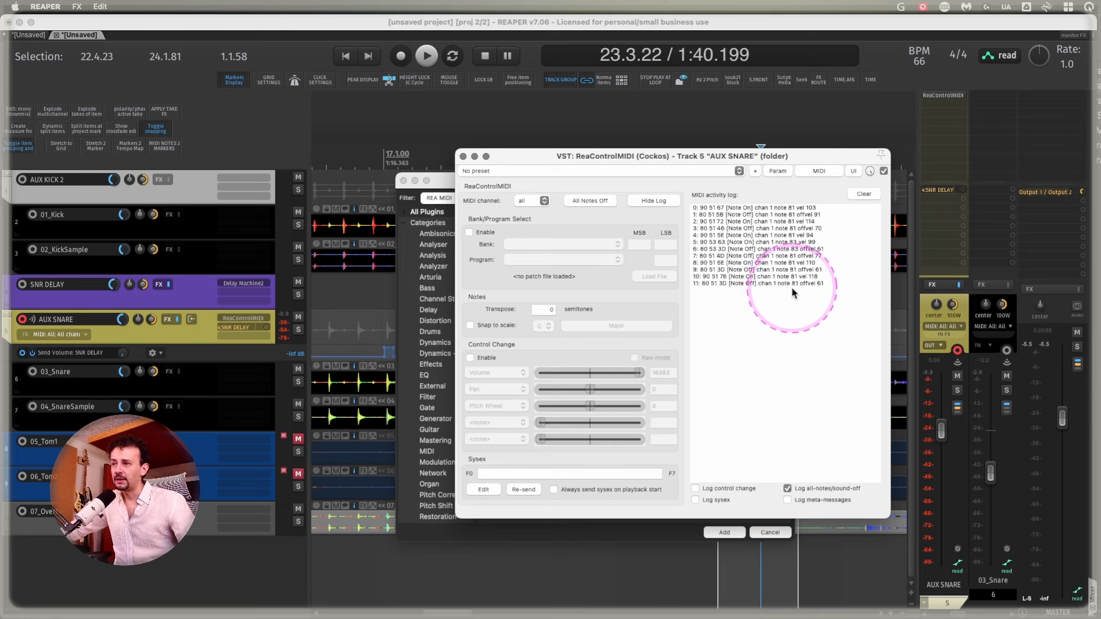
pyautogui.click(738, 487)
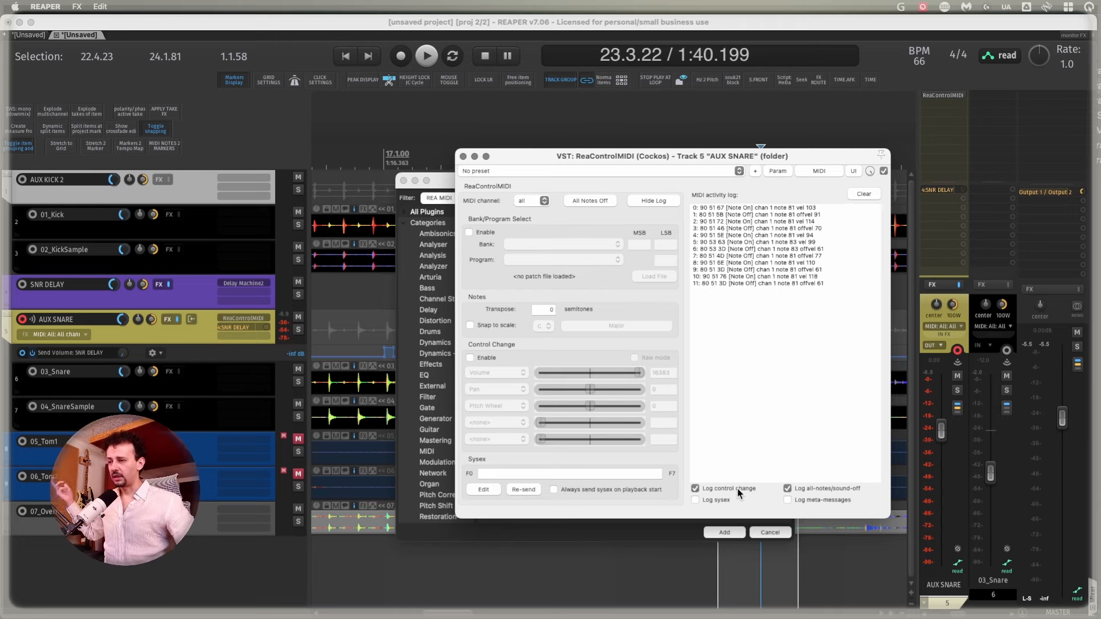
pyautogui.click(736, 494)
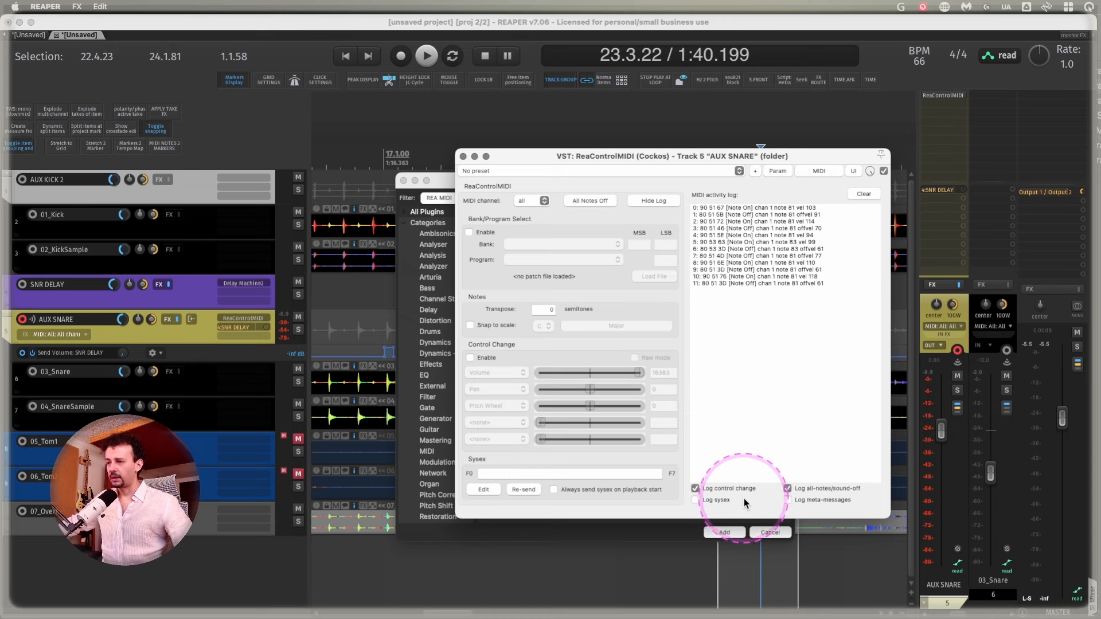